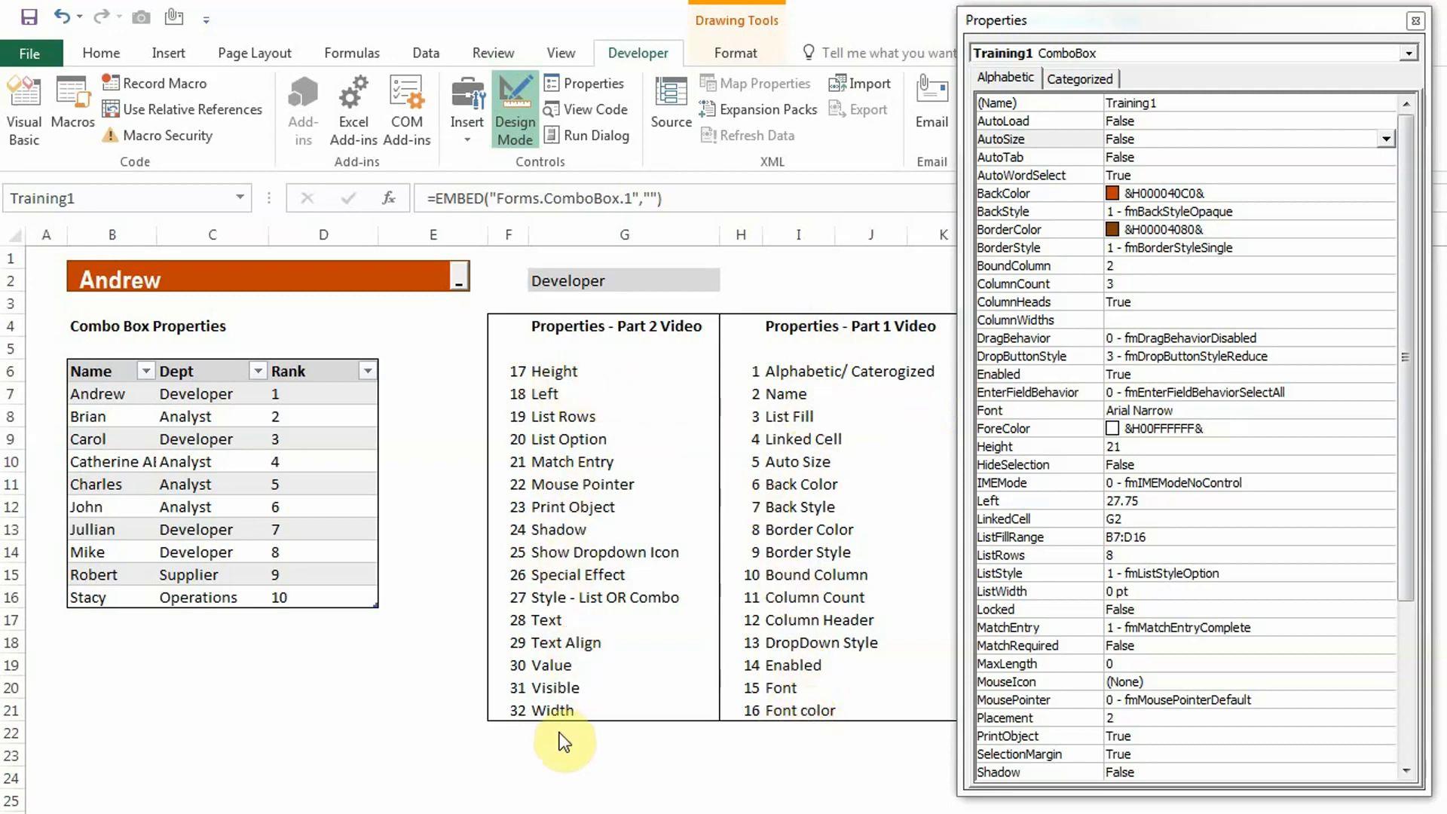
Set the Height property of the Training1 combo box to 30 and increase it to 40.
left_click_drag(1111, 25, 888, 25)
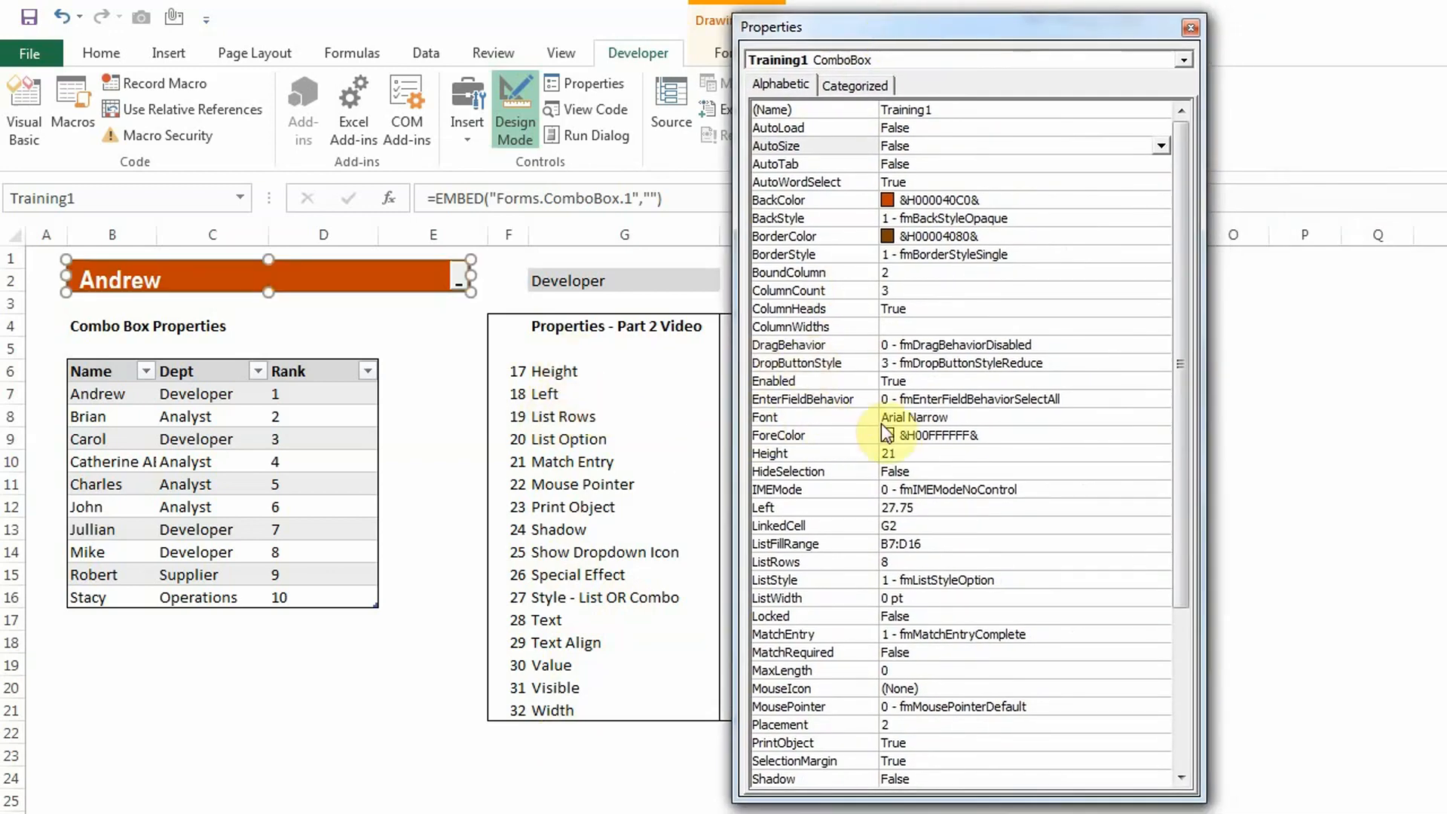
left_click(906, 452)
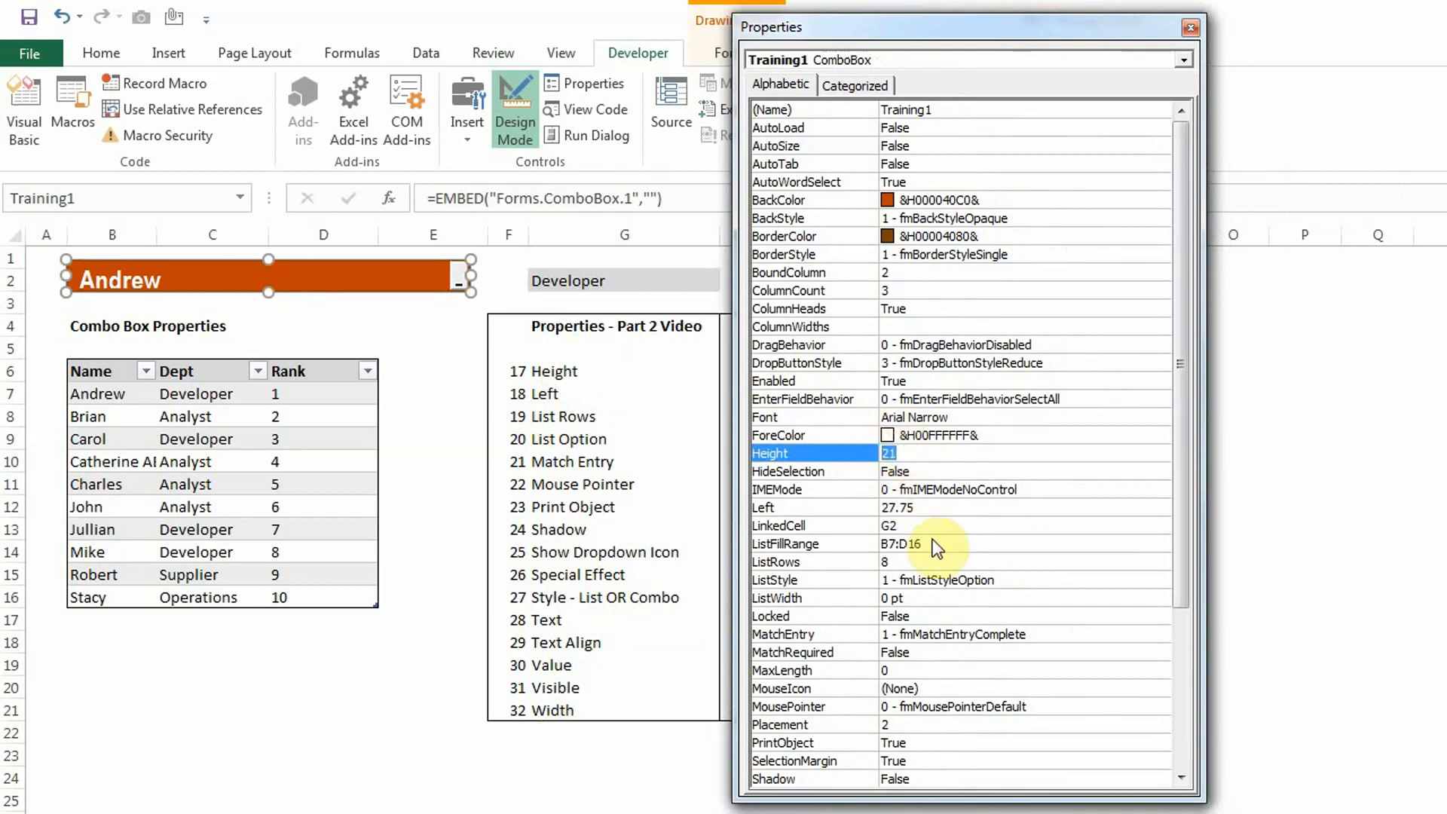
type("30")
key("Return")
left_click(882, 452)
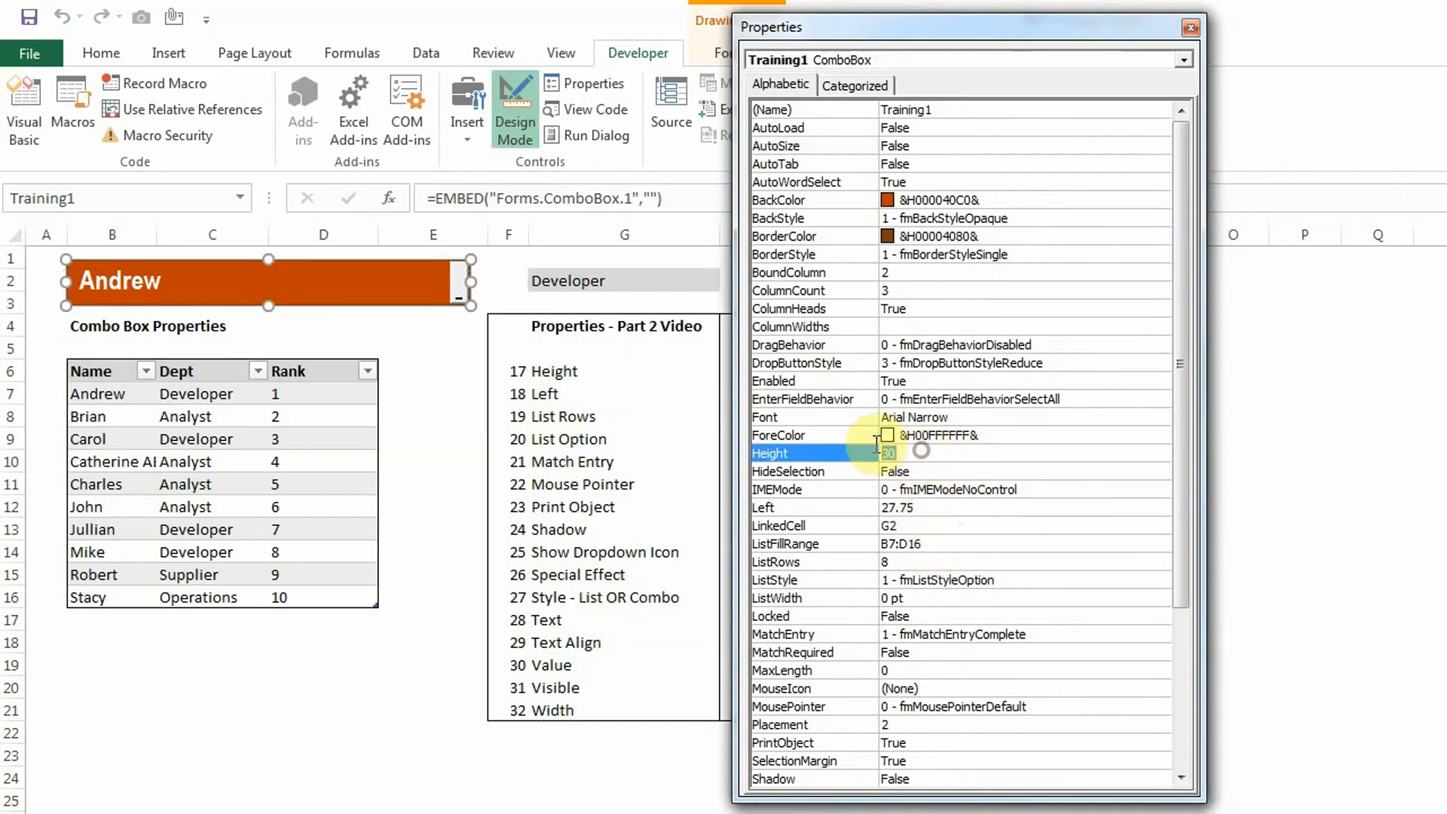
type("40")
key("Return")
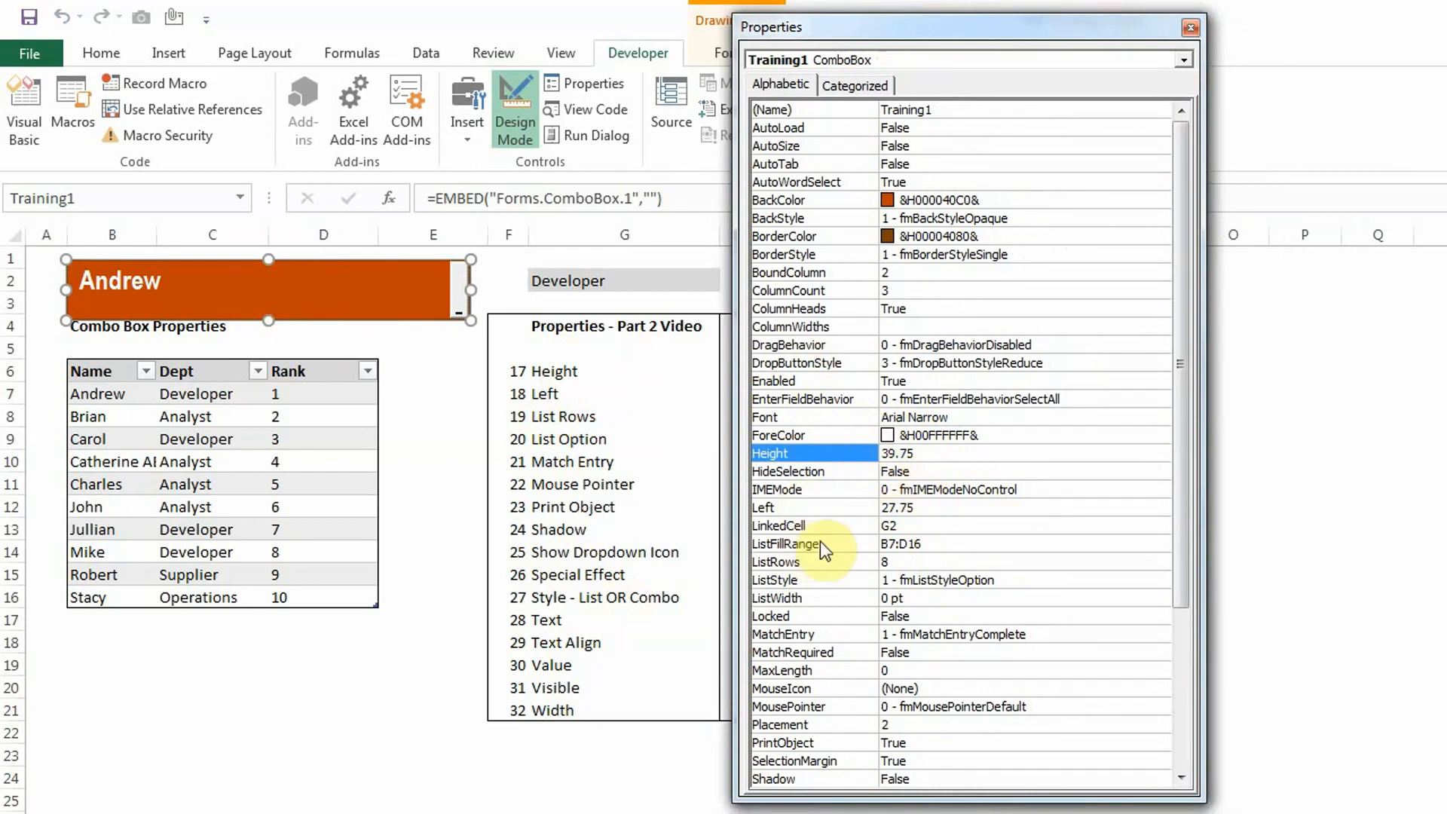
Try Left property values of 39.75, 50.25 and 2 for the combo box's horizontal placement.
left_click(938, 506)
left_click(859, 507)
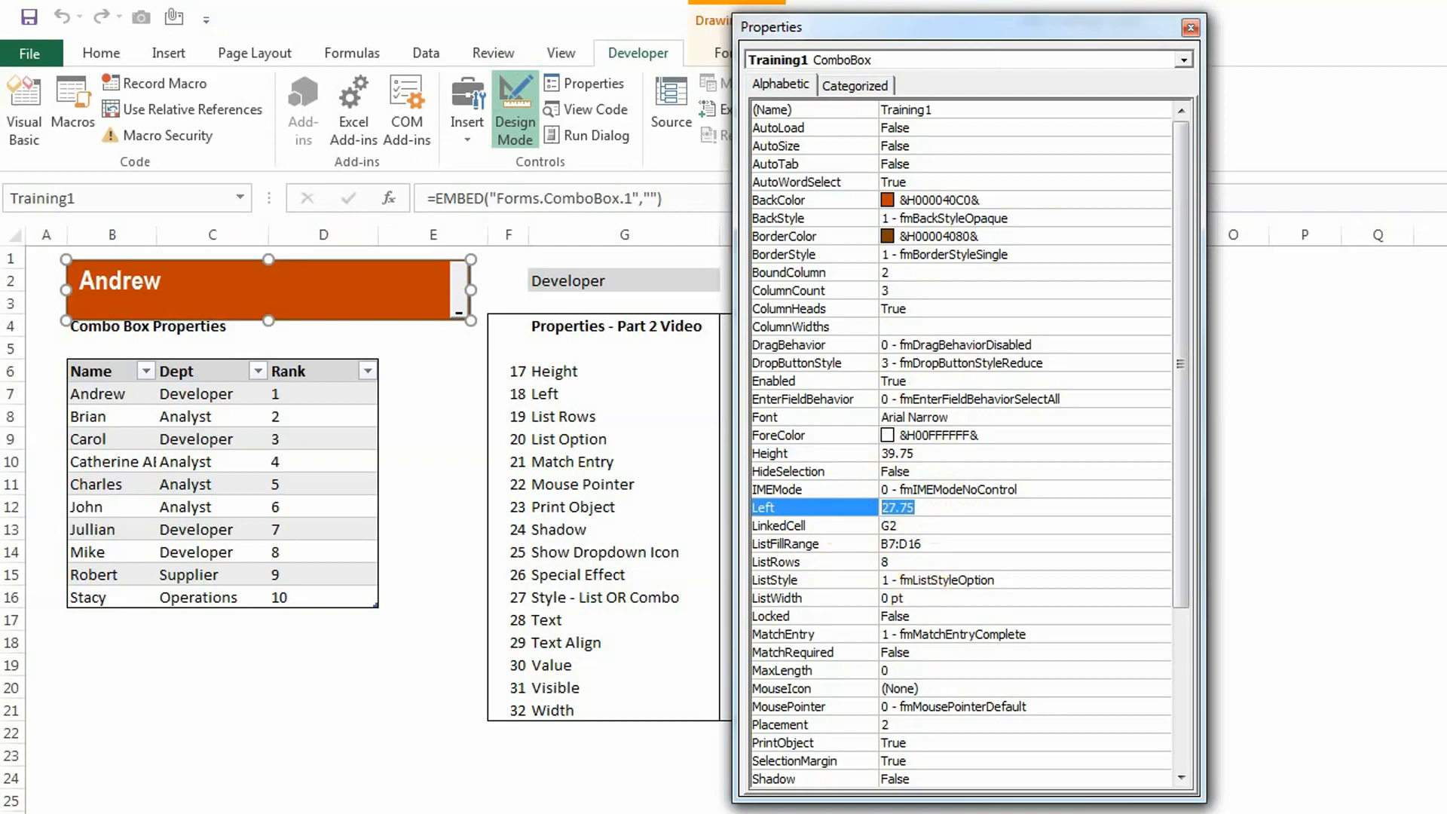
type("39.75")
key("Return")
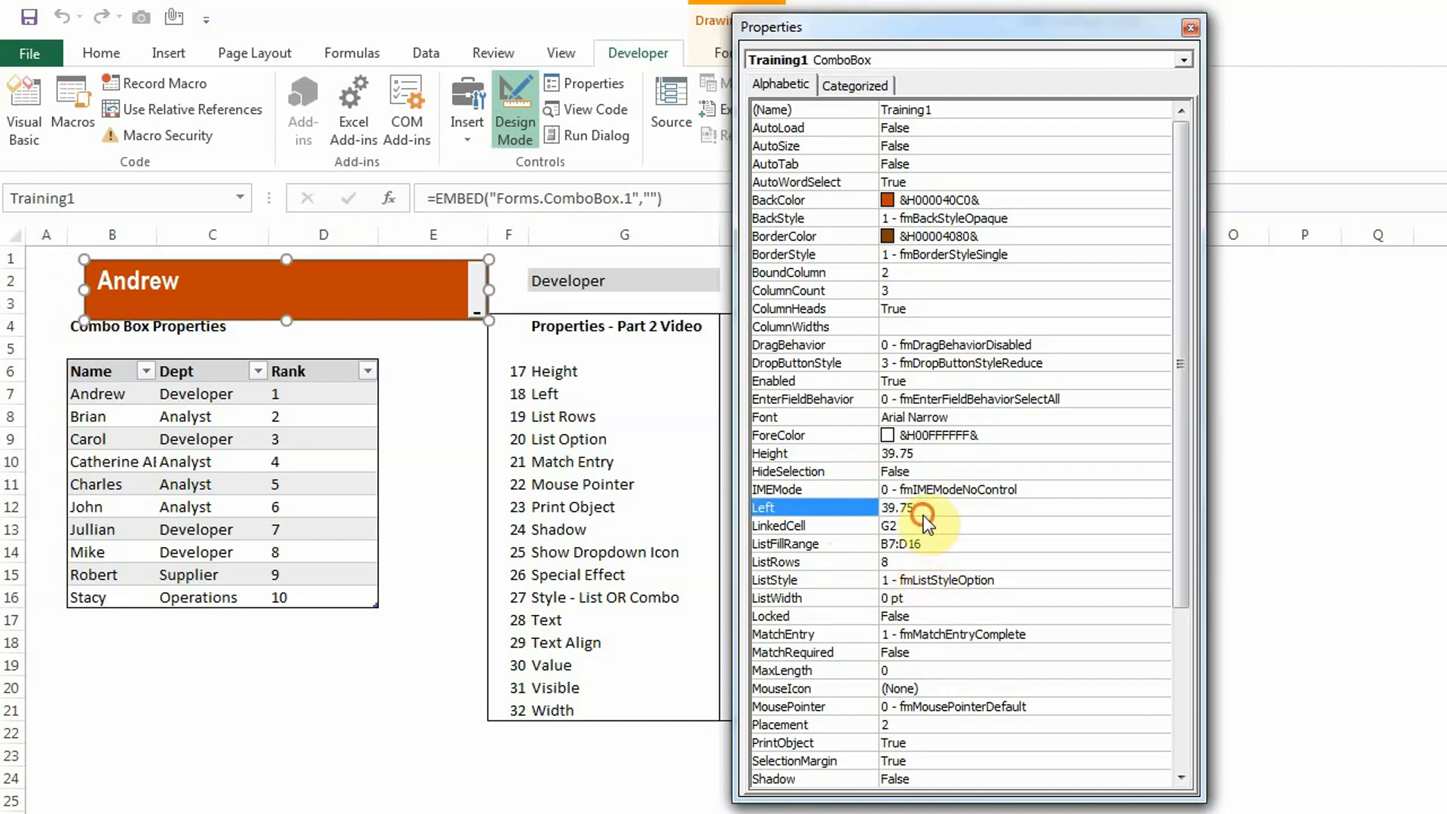
left_click_drag(921, 509, 872, 510)
type("50.25")
key("Return")
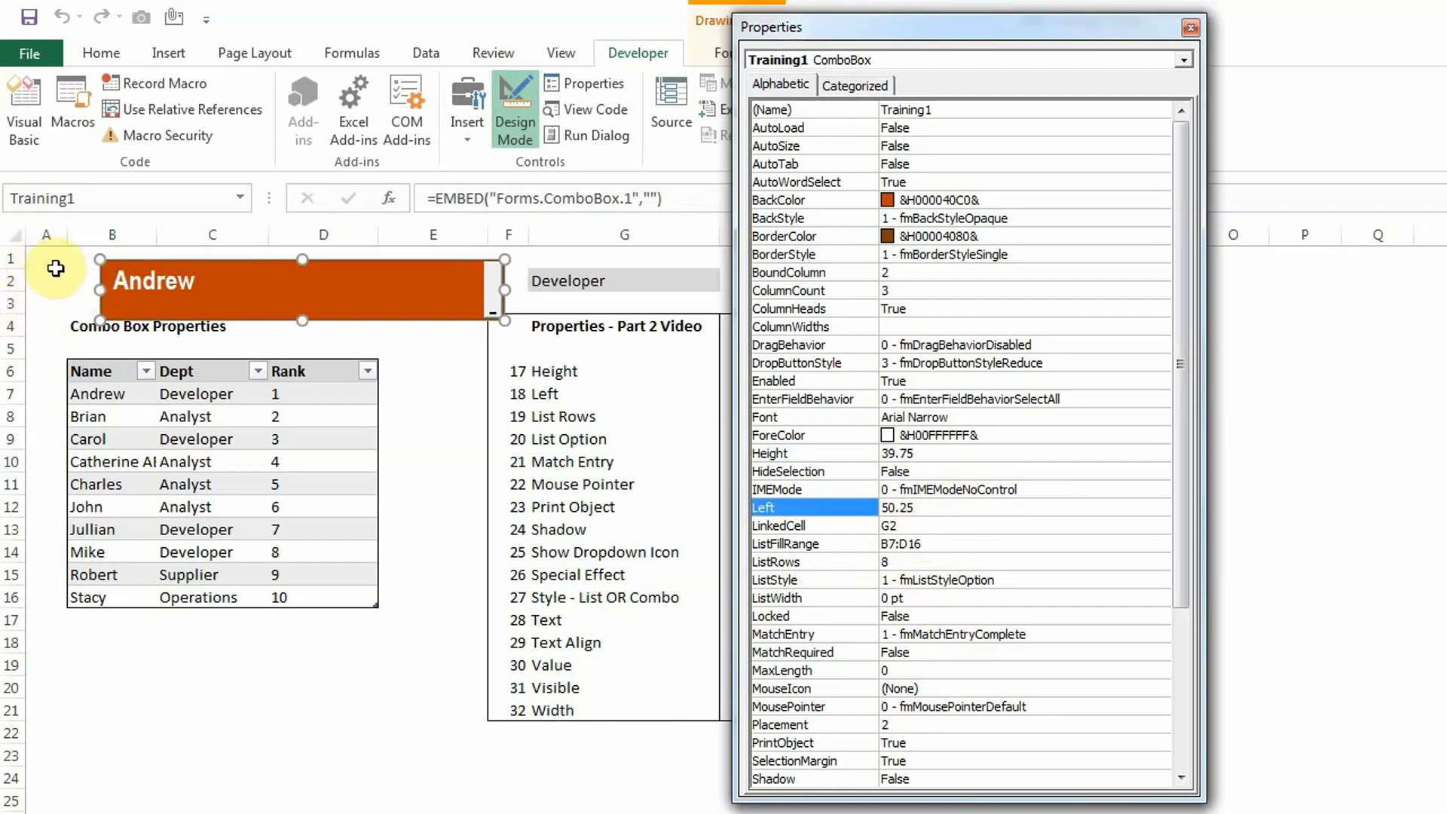
double_click(935, 507)
type("2")
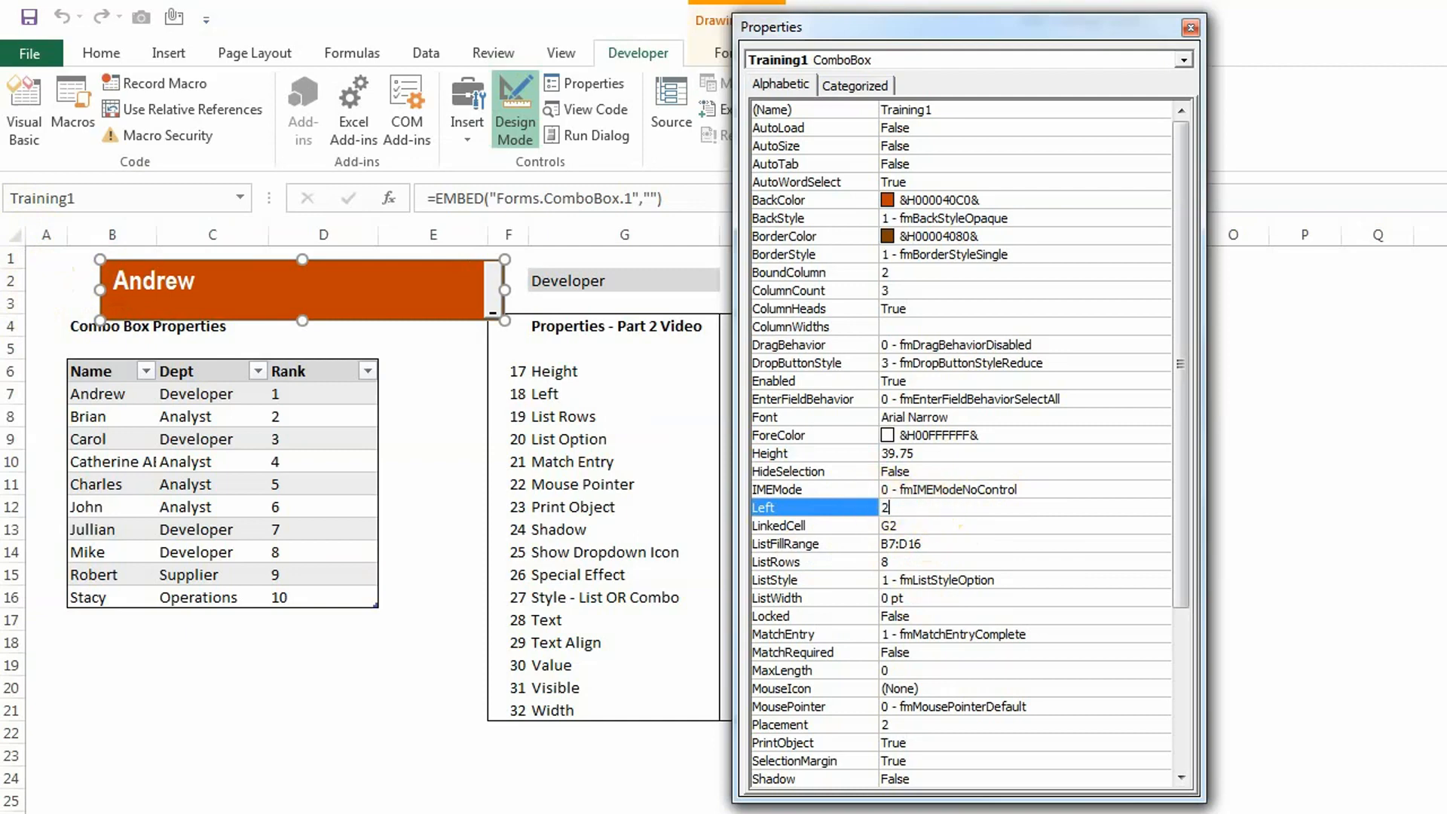
key("Return")
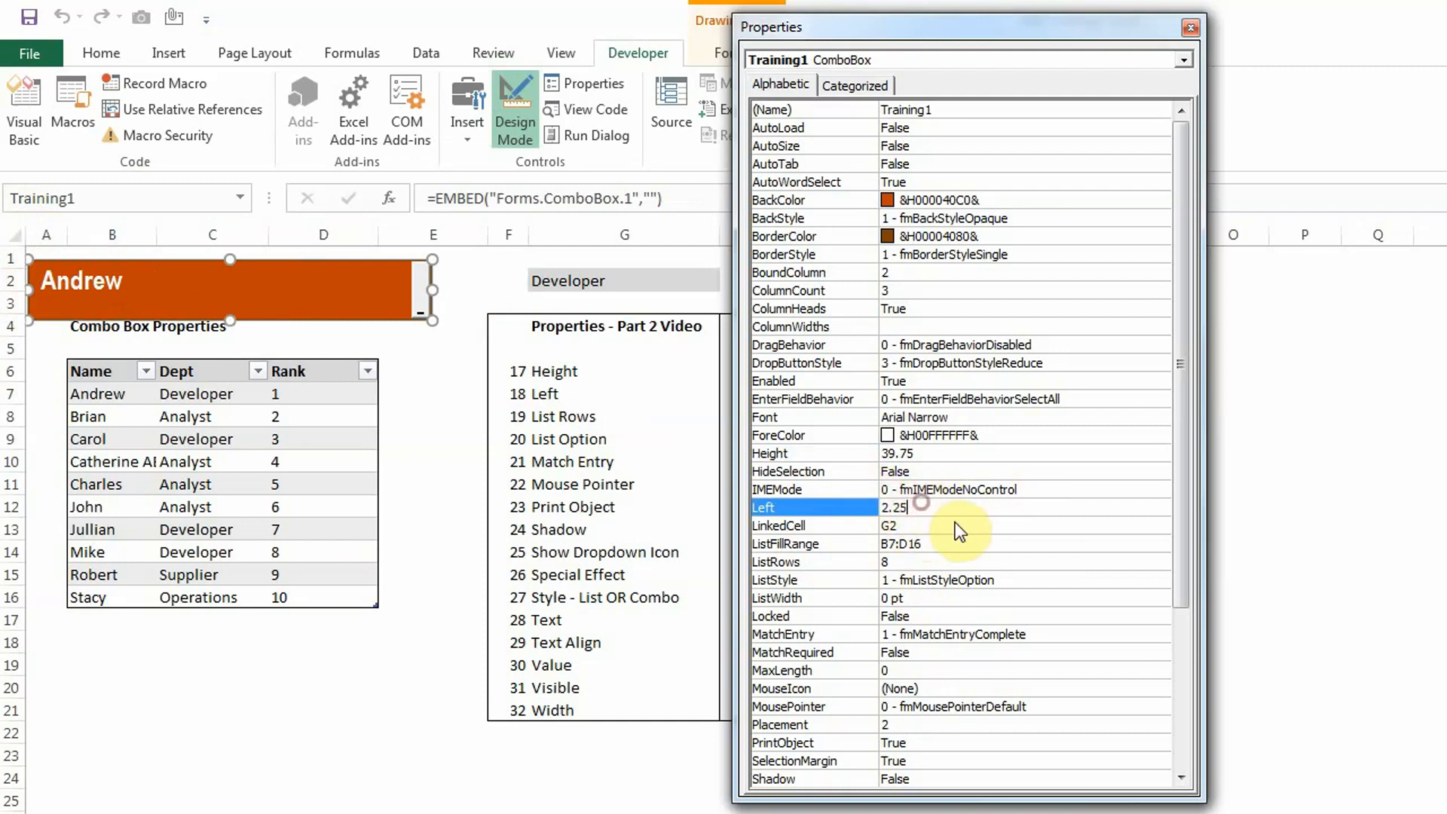
Set the combo box's Left property to 0 to align it with the sheet's left edge.
double_click(929, 508)
type("0")
key("Return")
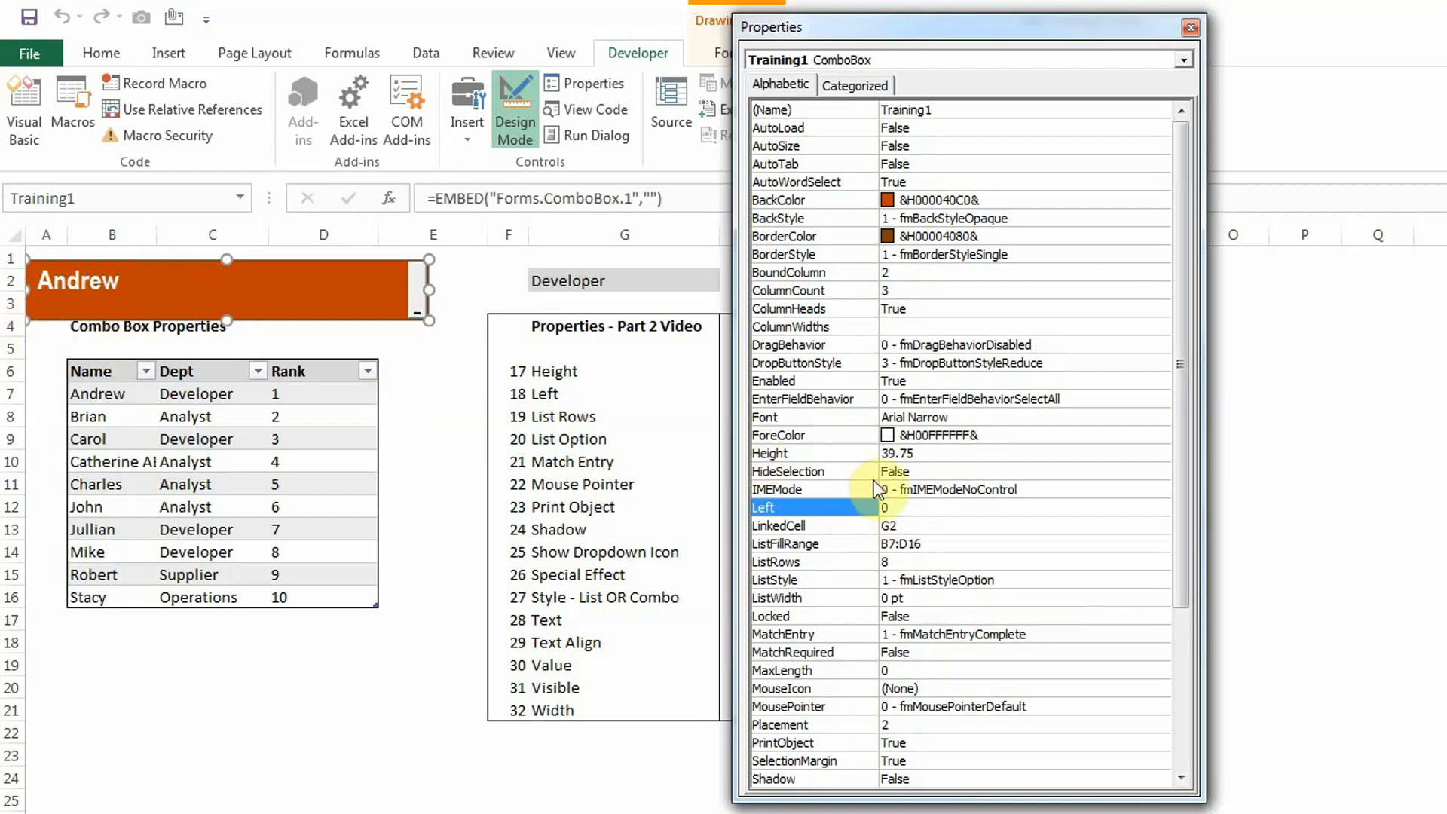
Locate the ListRows property, leave design mode and open the combo box's dropdown to check how many rows it shows.
left_click(910, 526)
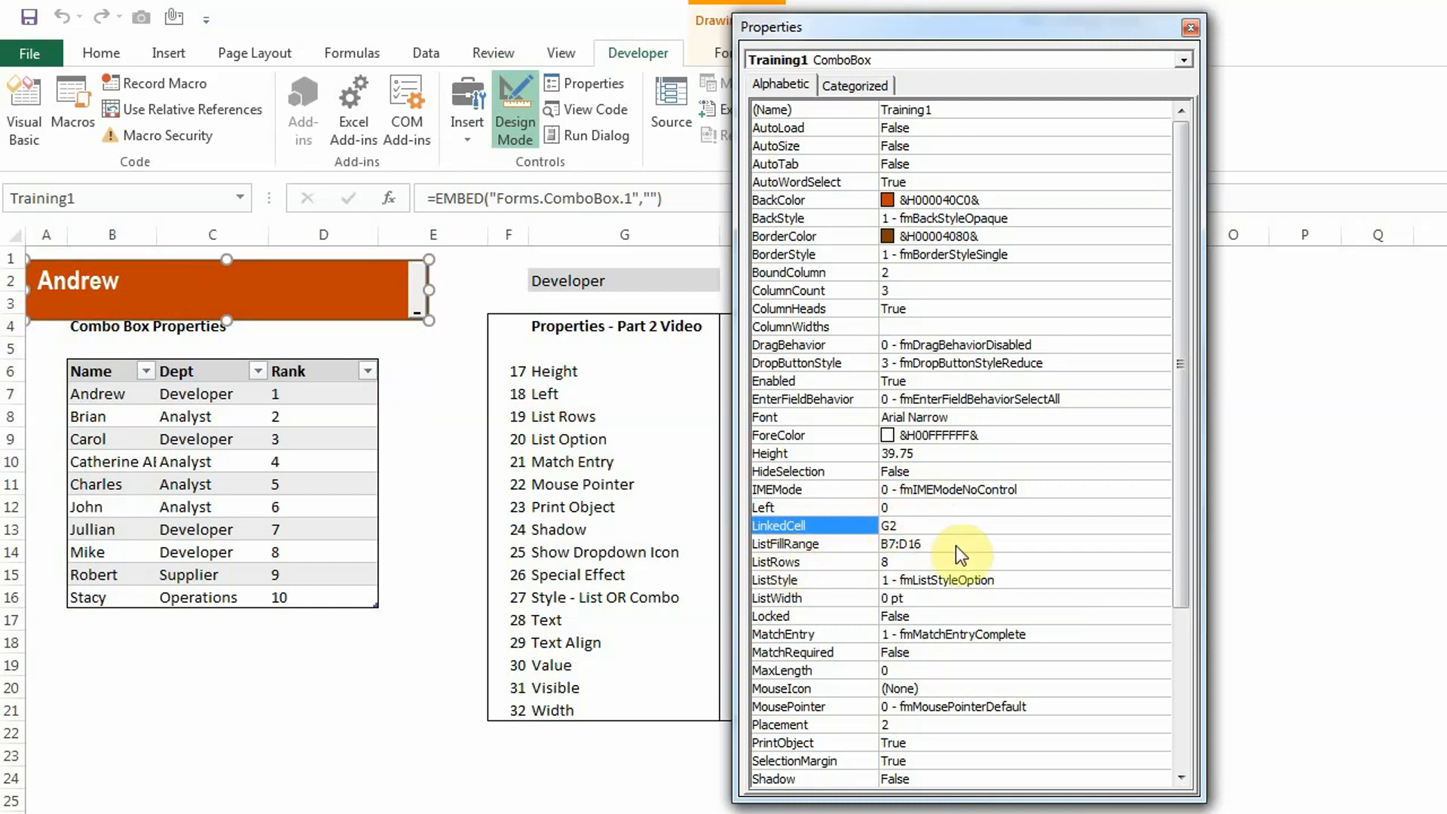
left_click(921, 562)
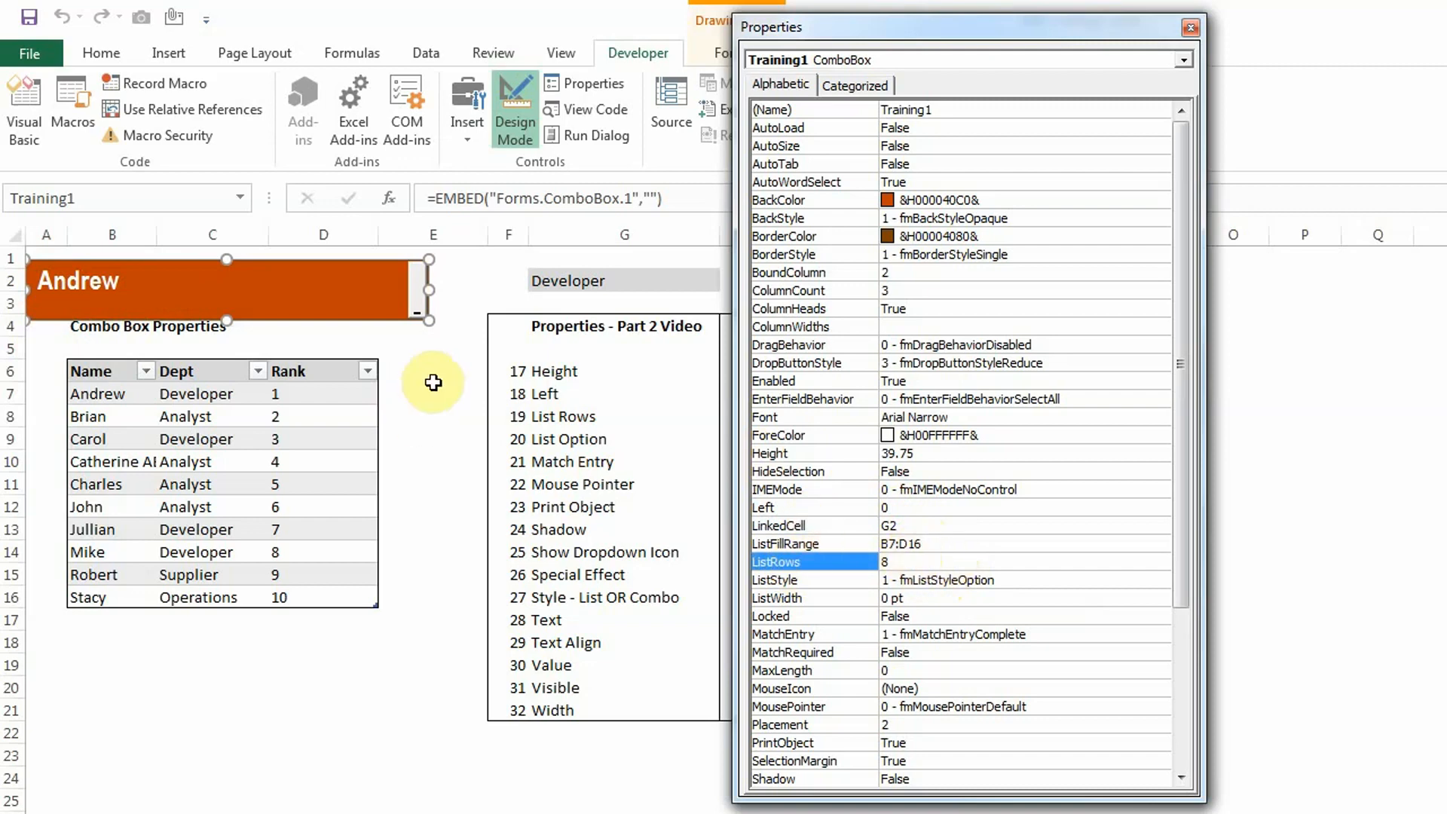
left_click(516, 109)
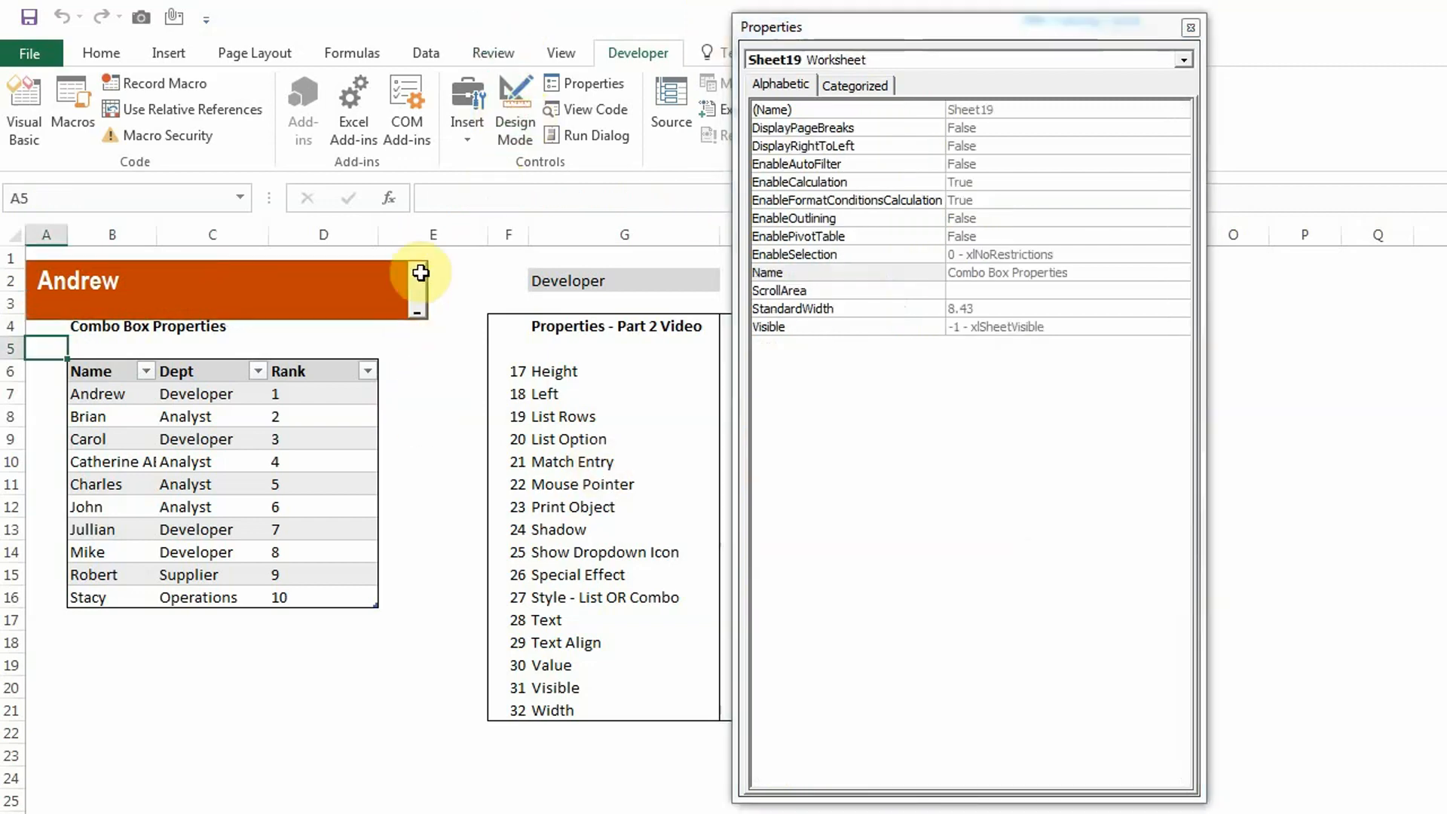
left_click(411, 297)
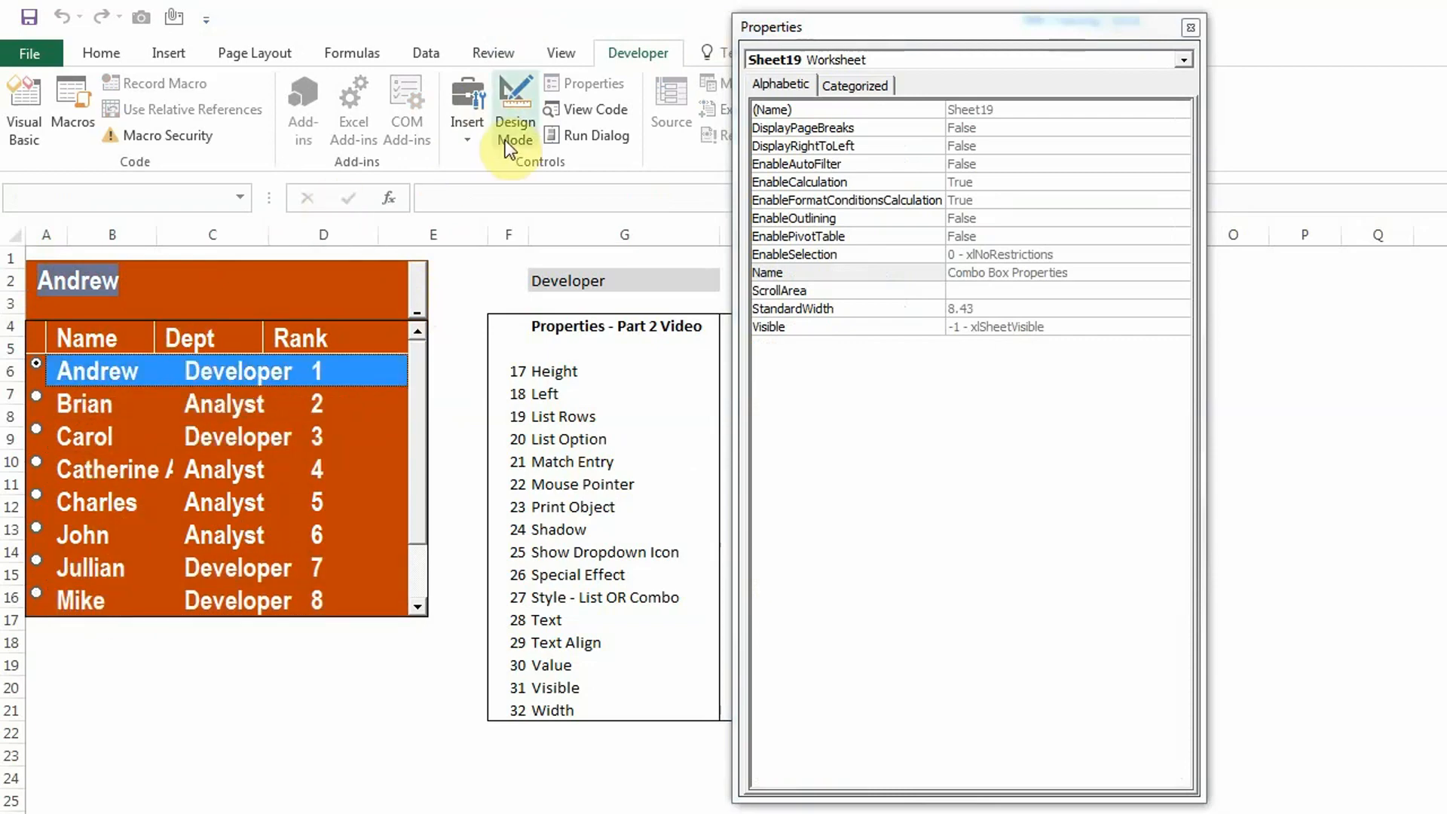
Set the combo box's ListRows property to 4 in design mode and check the dropdown outside design mode.
left_click(514, 119)
left_click(250, 294)
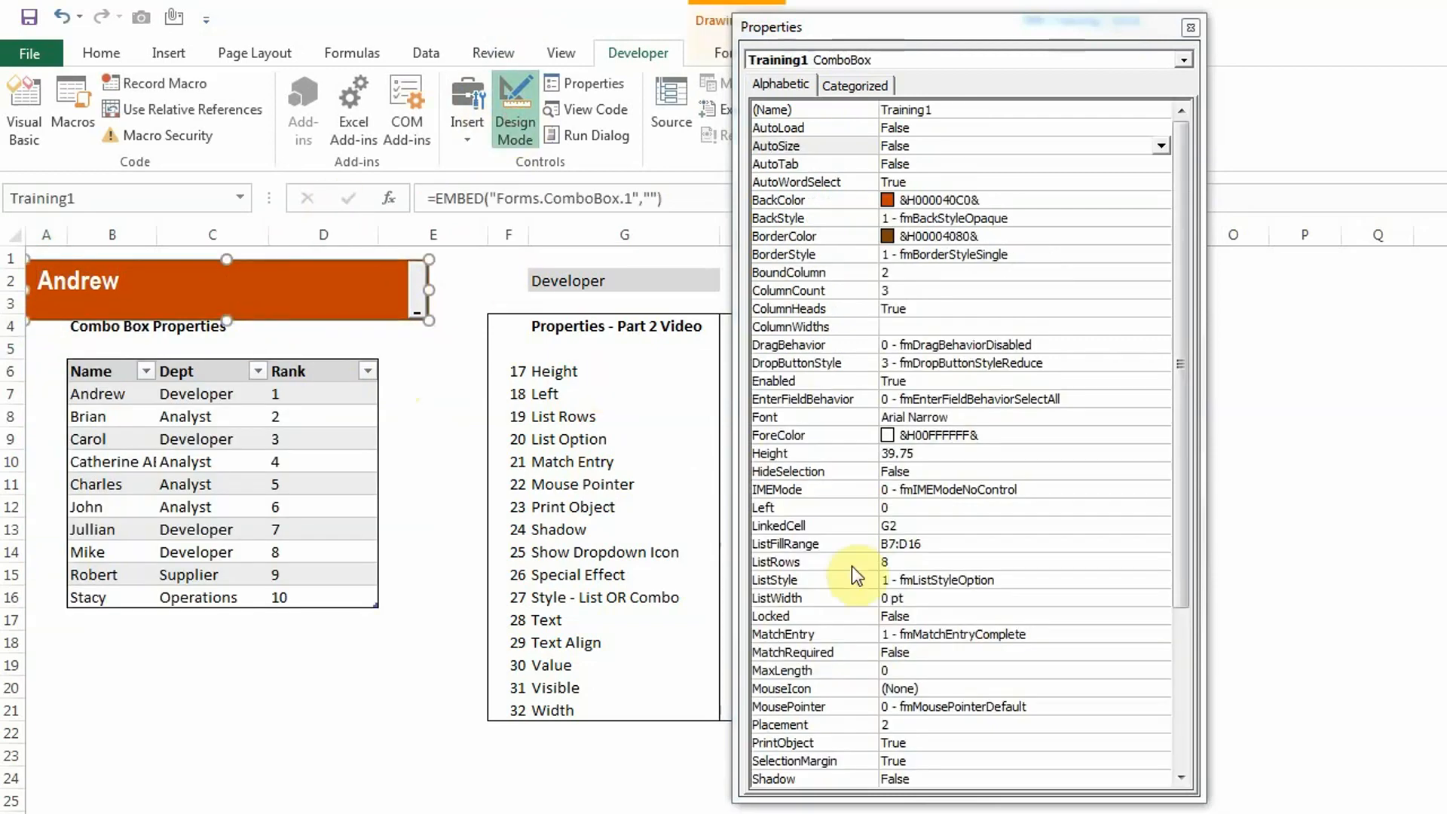
left_click(904, 562)
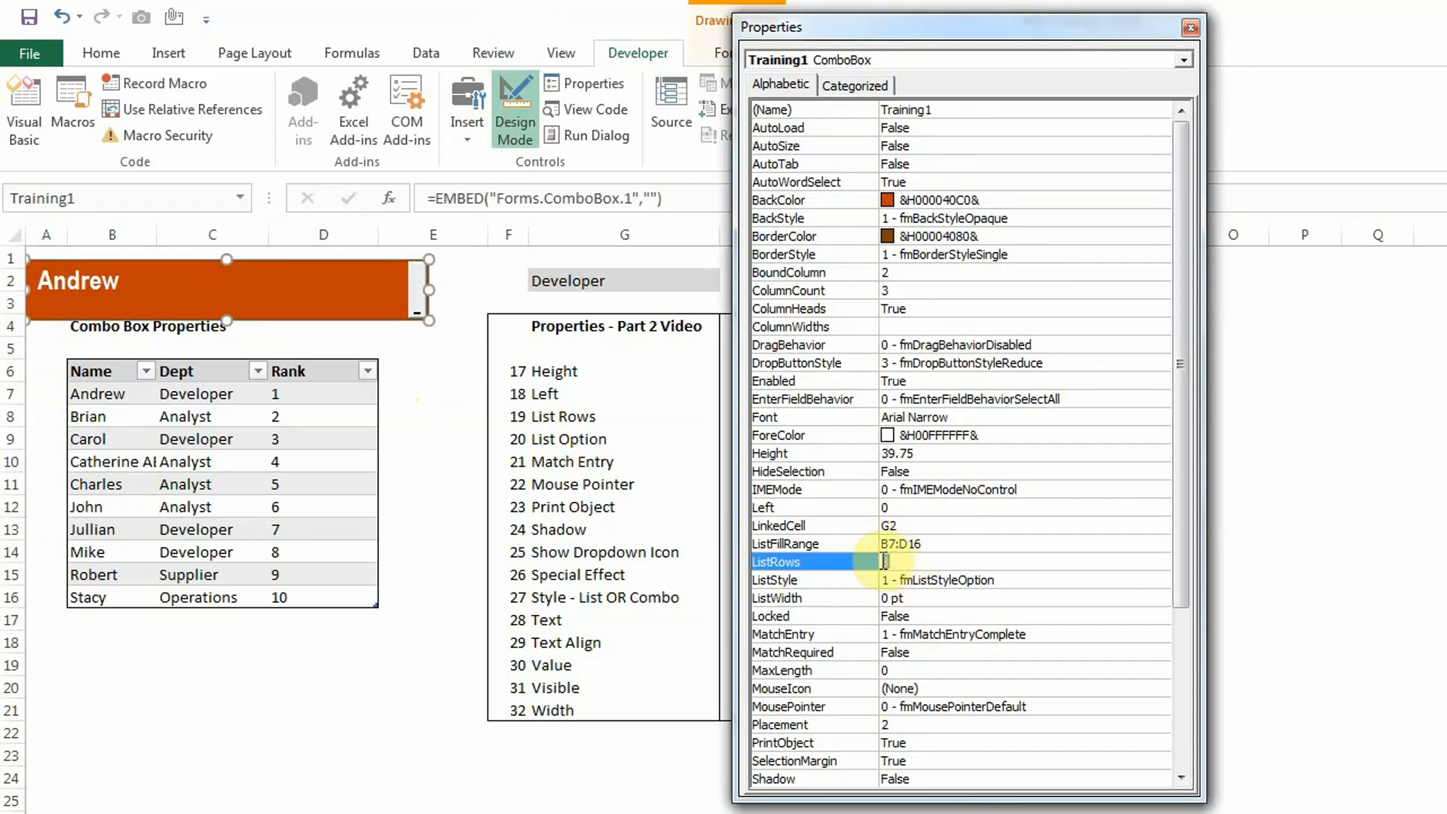
type("4")
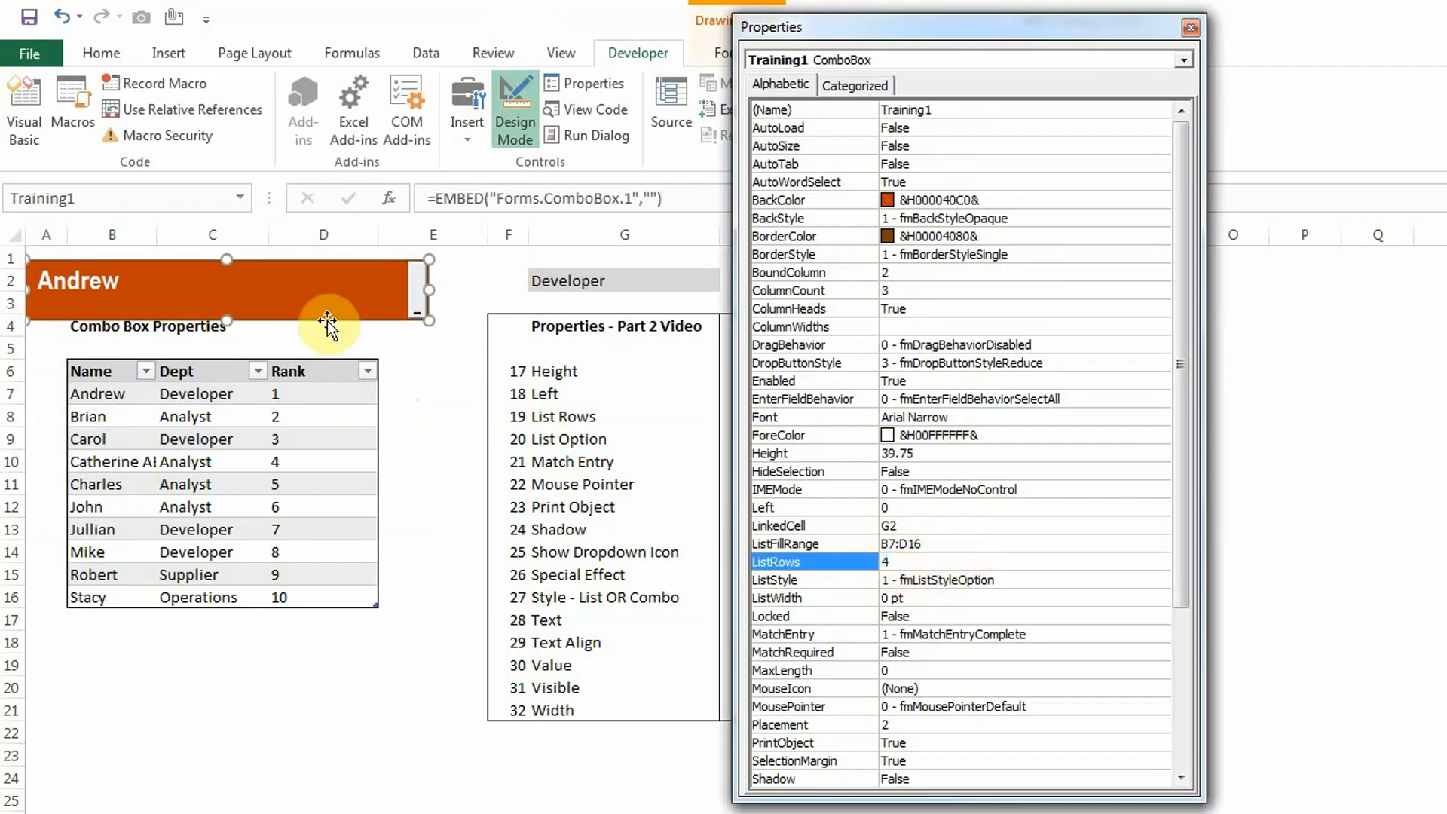
left_click(515, 113)
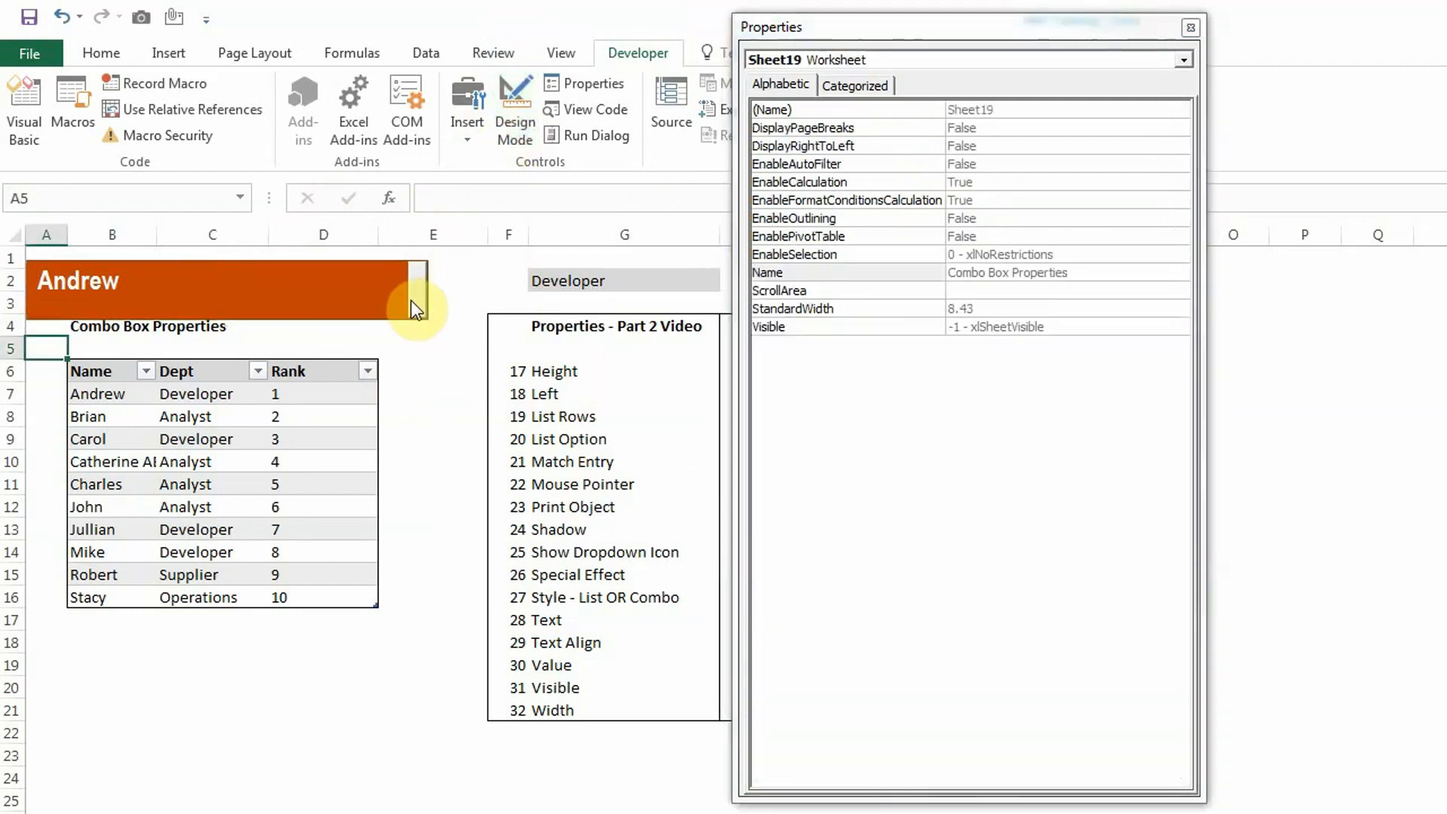
left_click(413, 301)
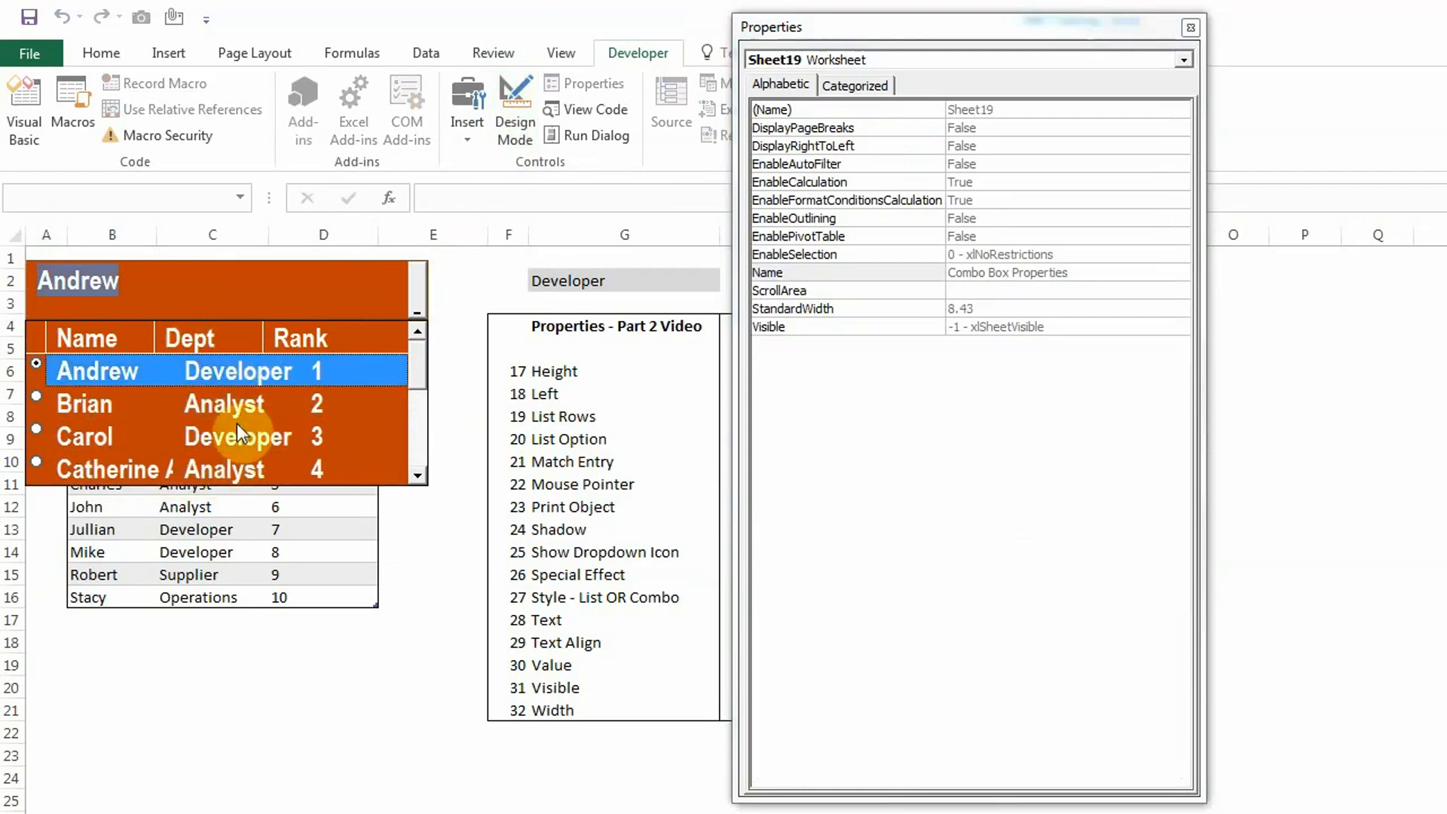
left_click(280, 288)
Choose 1 - fmListStyleOption as the combo box's ListStyle and view the dropdown outside design mode.
left_click(515, 115)
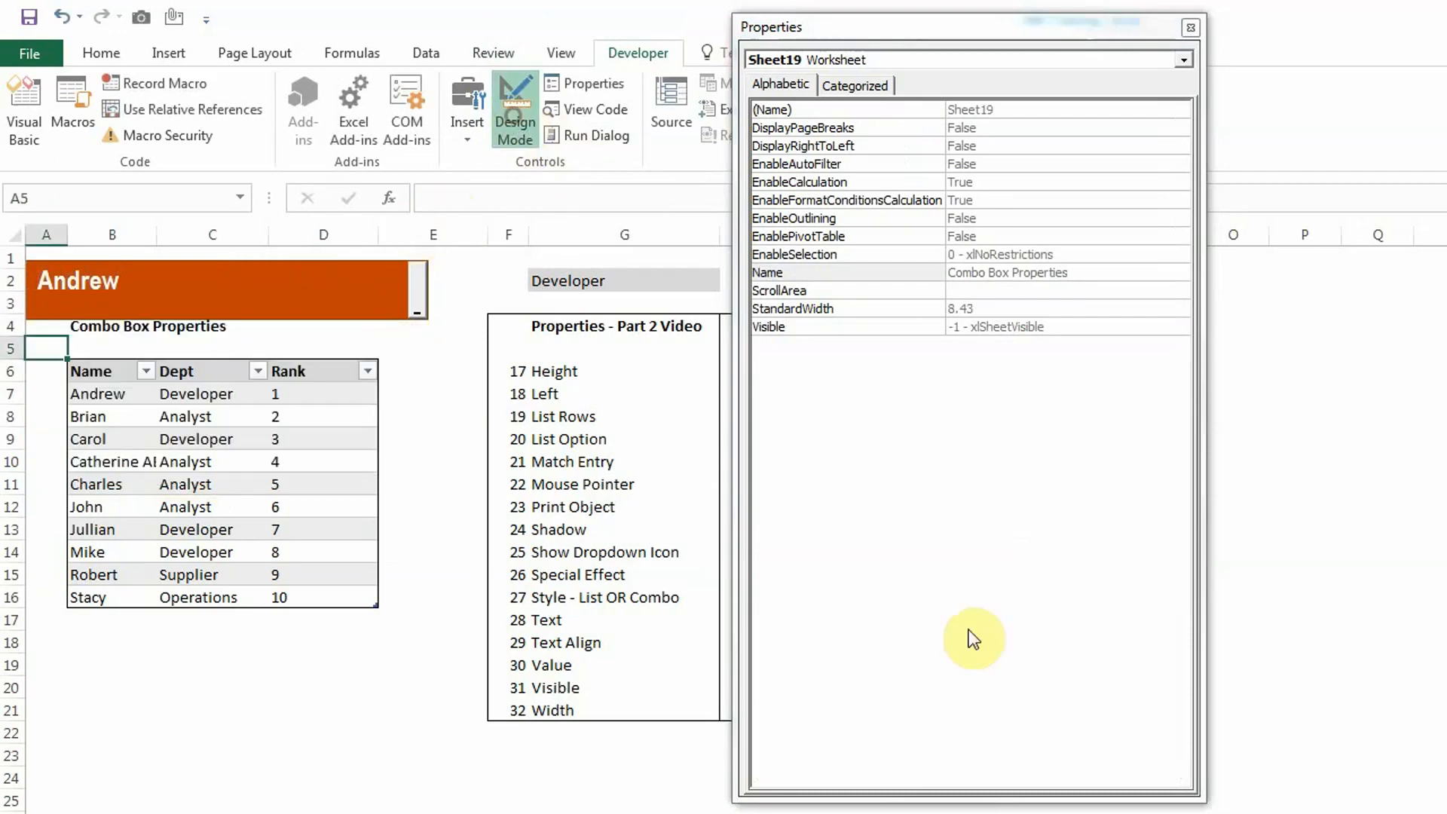
left_click(388, 278)
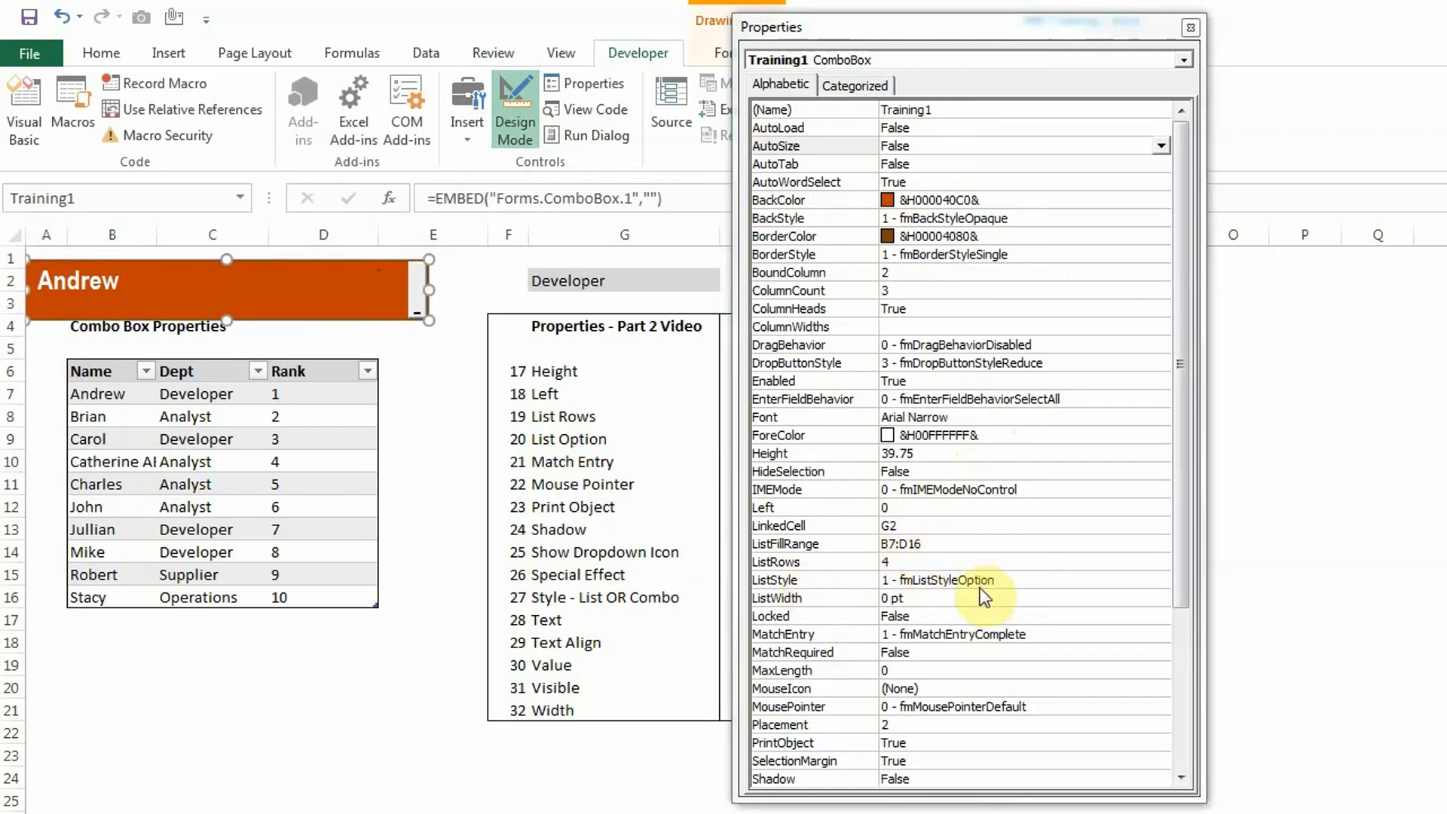
left_click(1009, 579)
left_click(1160, 579)
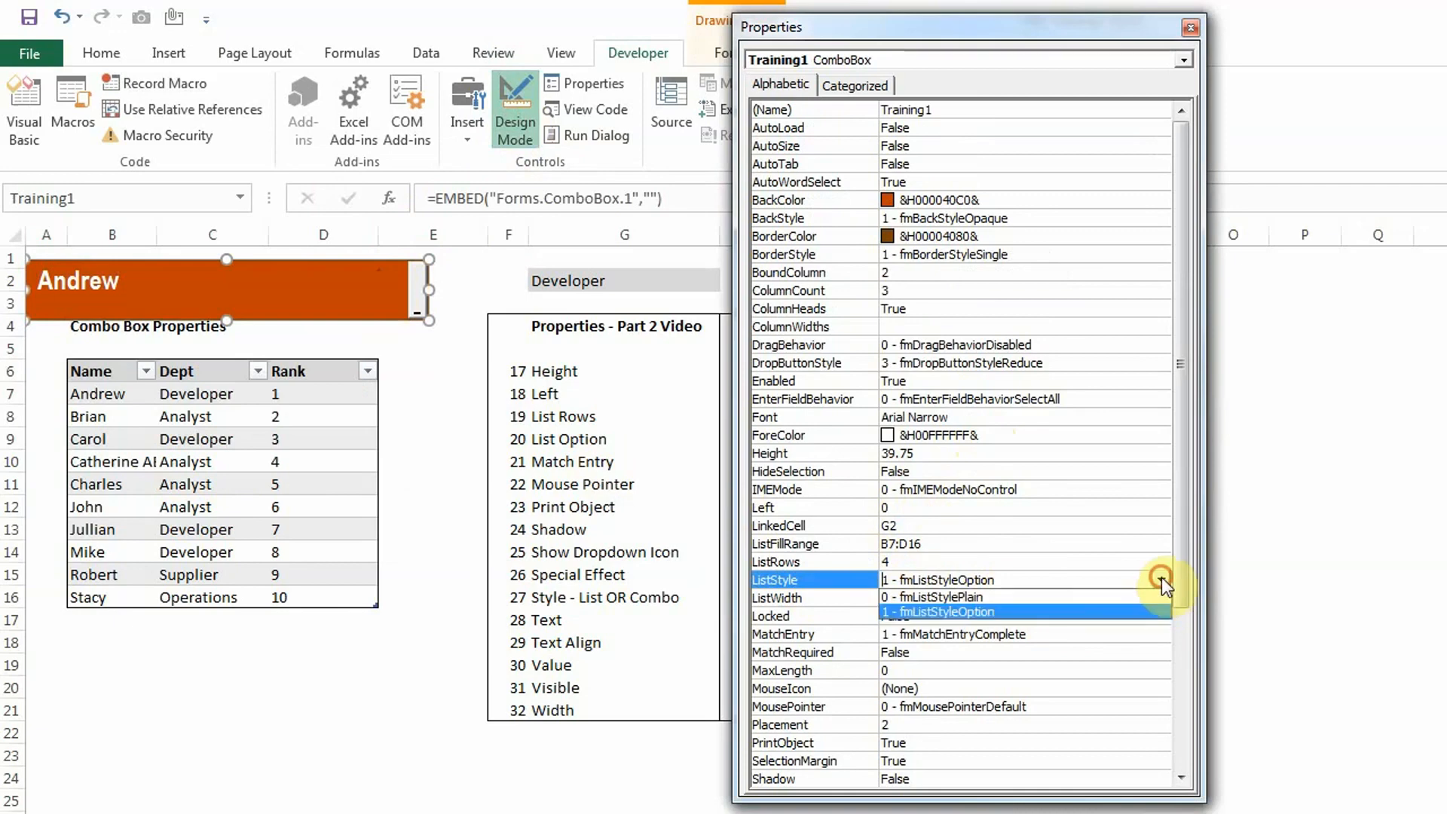
left_click(987, 613)
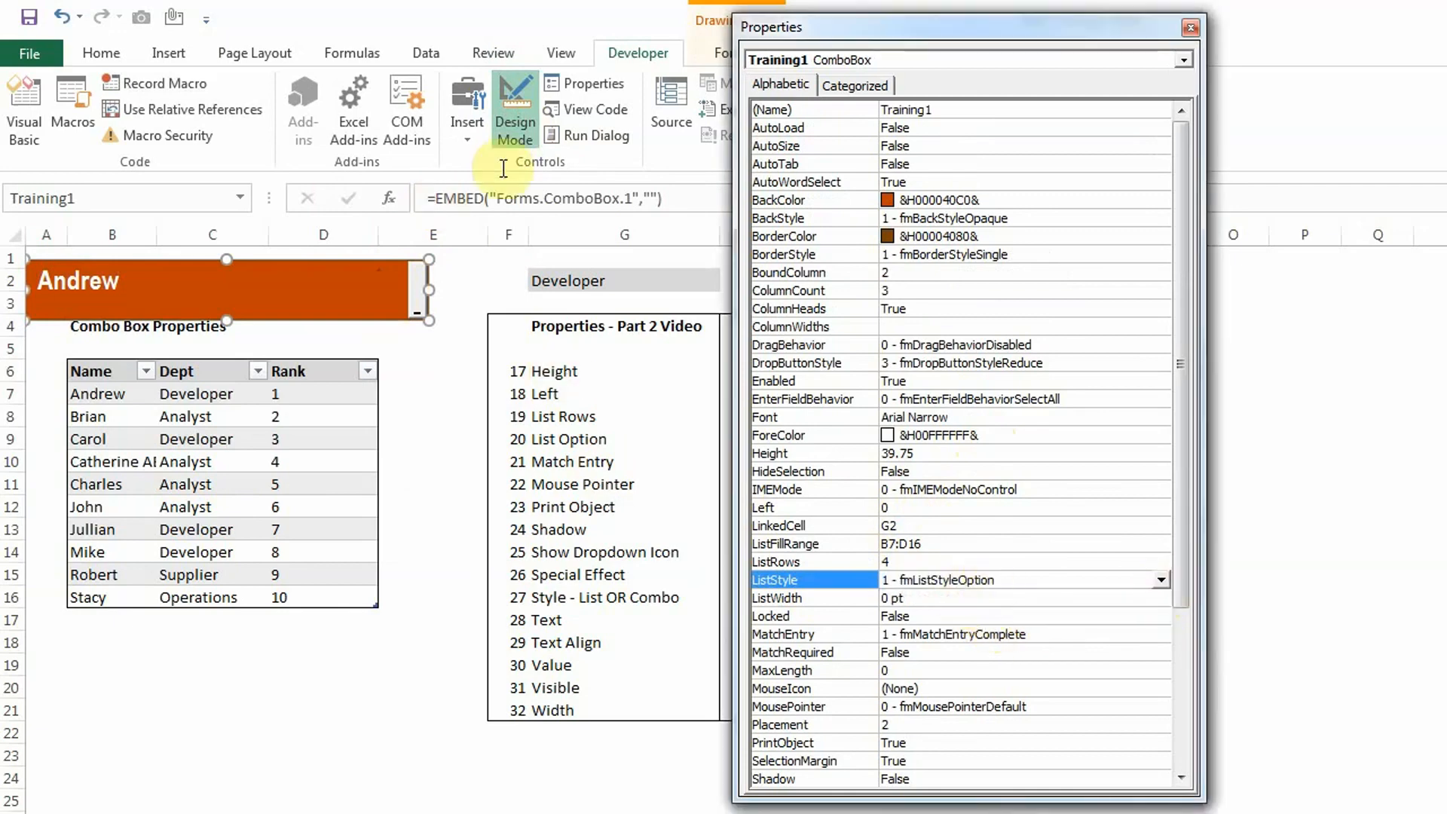
left_click(511, 119)
left_click(419, 296)
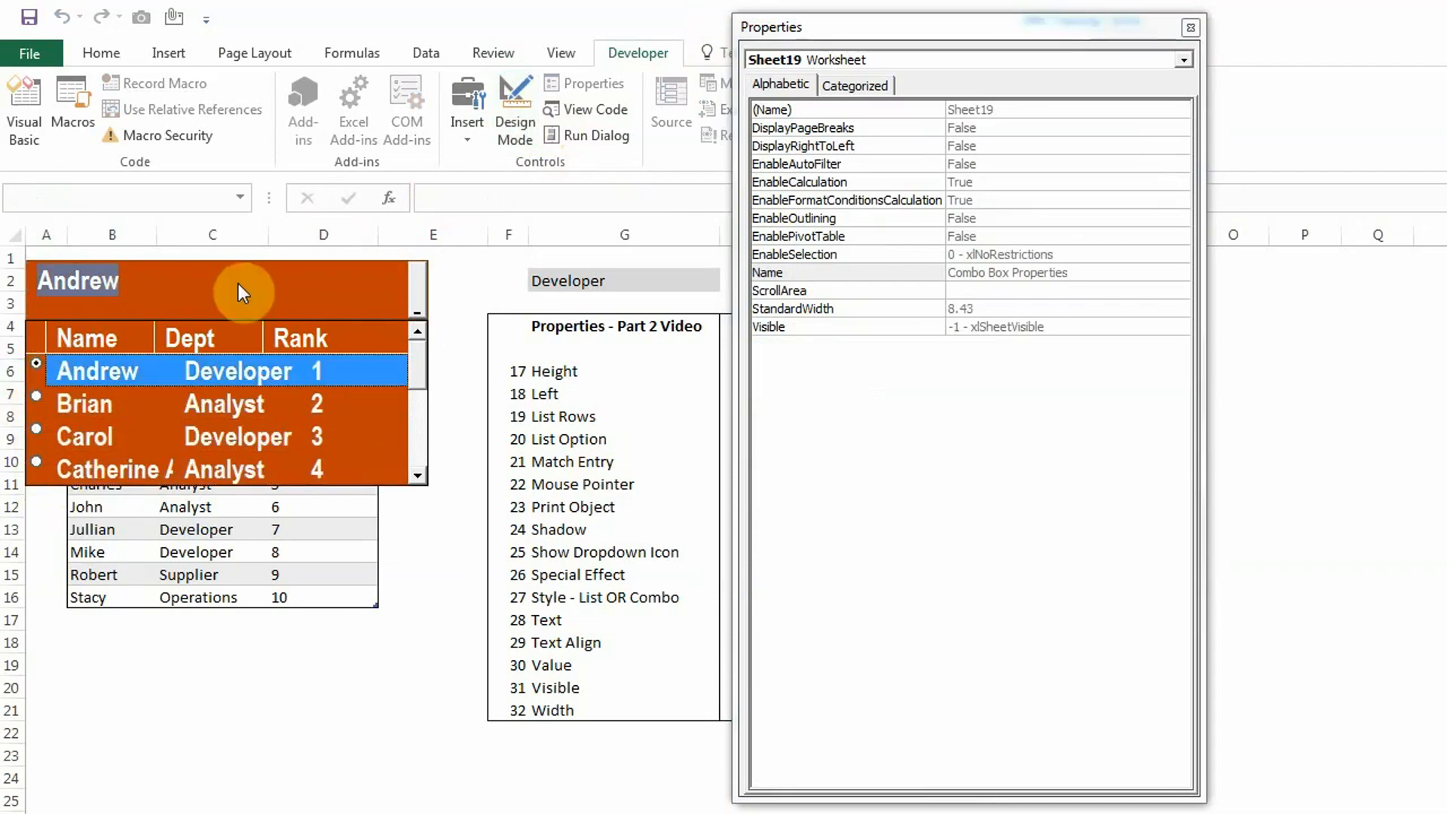
Set the combo box's ListStyle to 0 - fmListStylePlain and check the dropdown outside design mode.
left_click(515, 120)
left_click(311, 298)
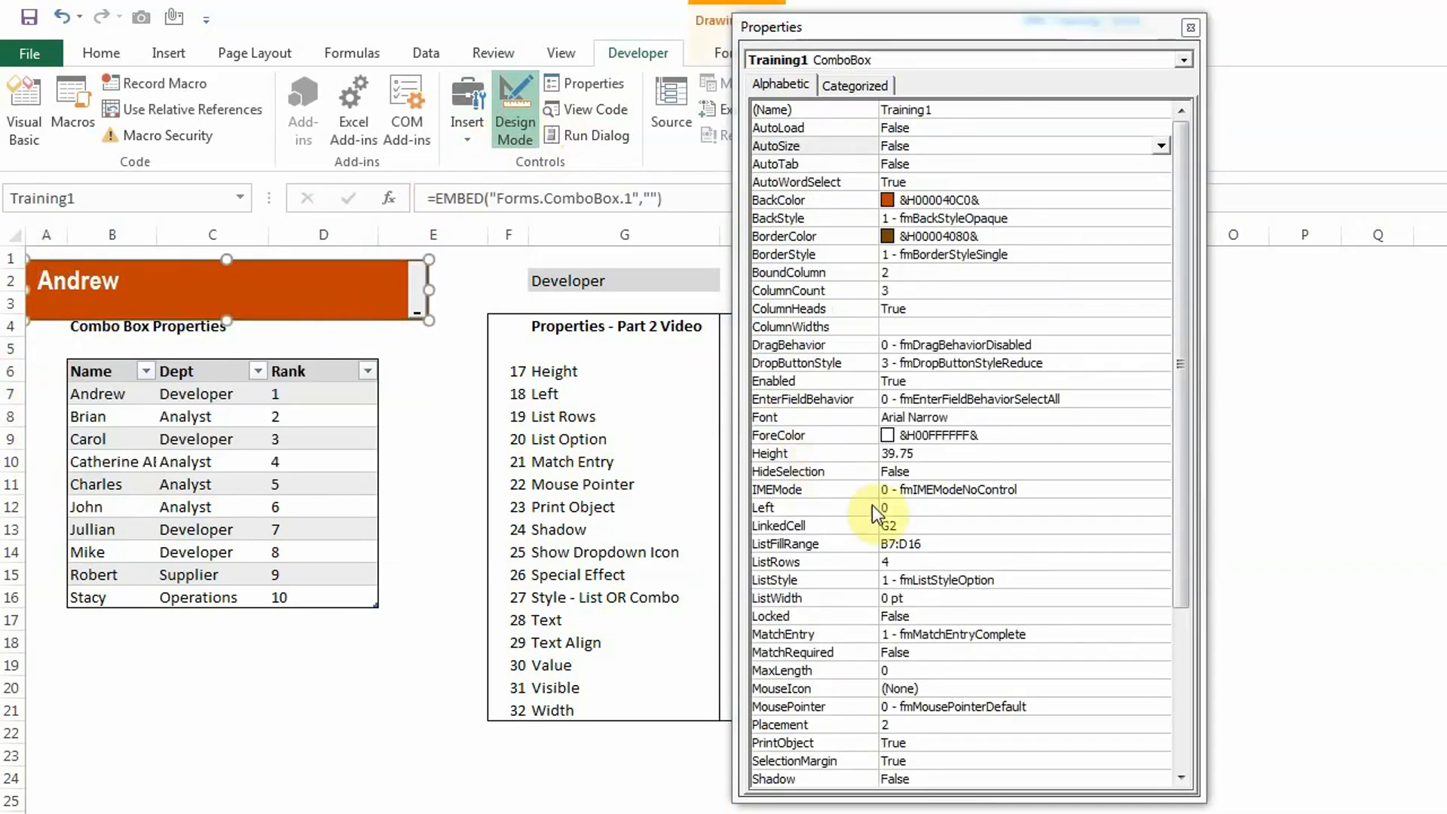
left_click(996, 582)
left_click(1161, 580)
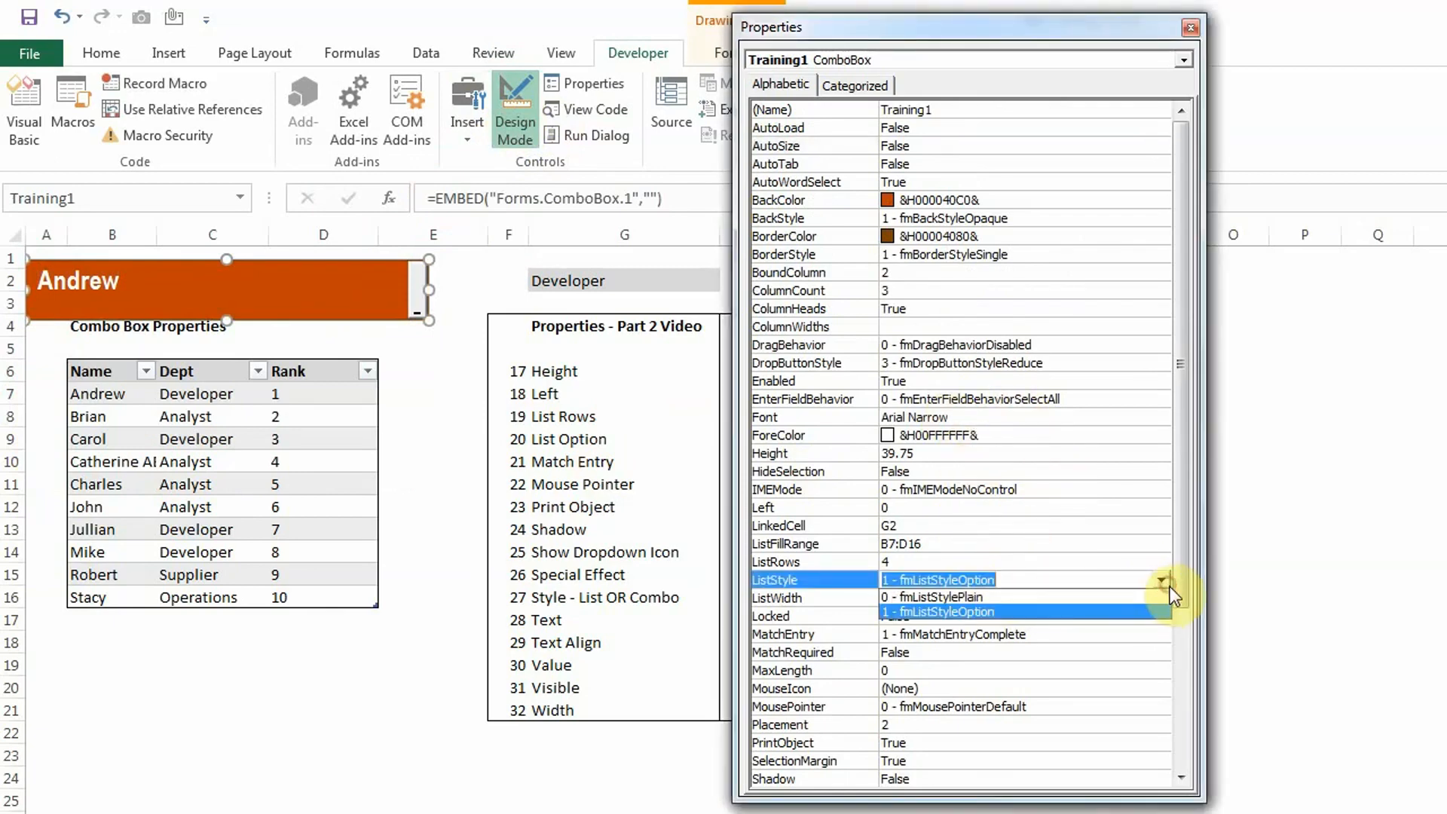
left_click(966, 597)
left_click(516, 120)
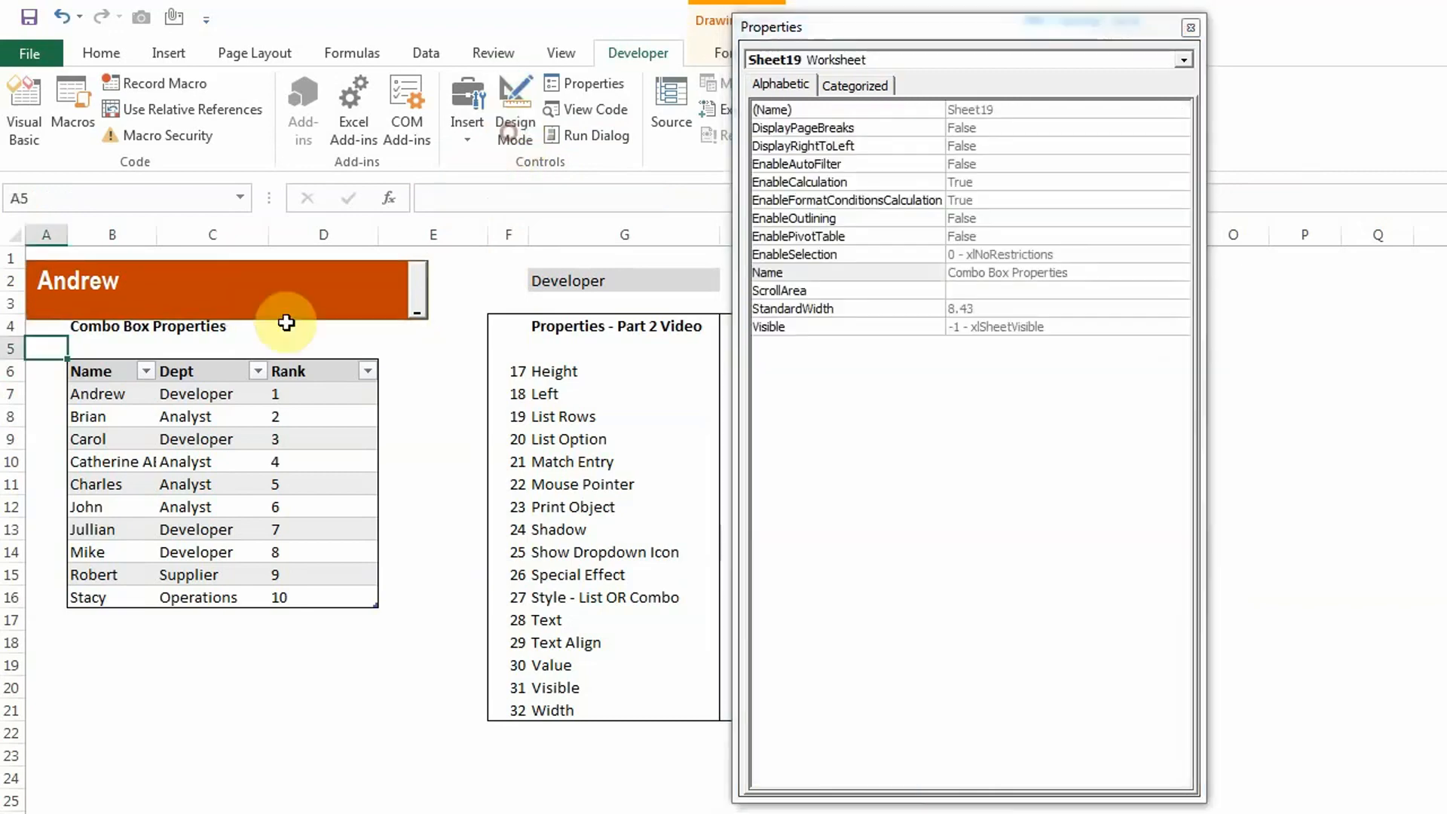
left_click(414, 295)
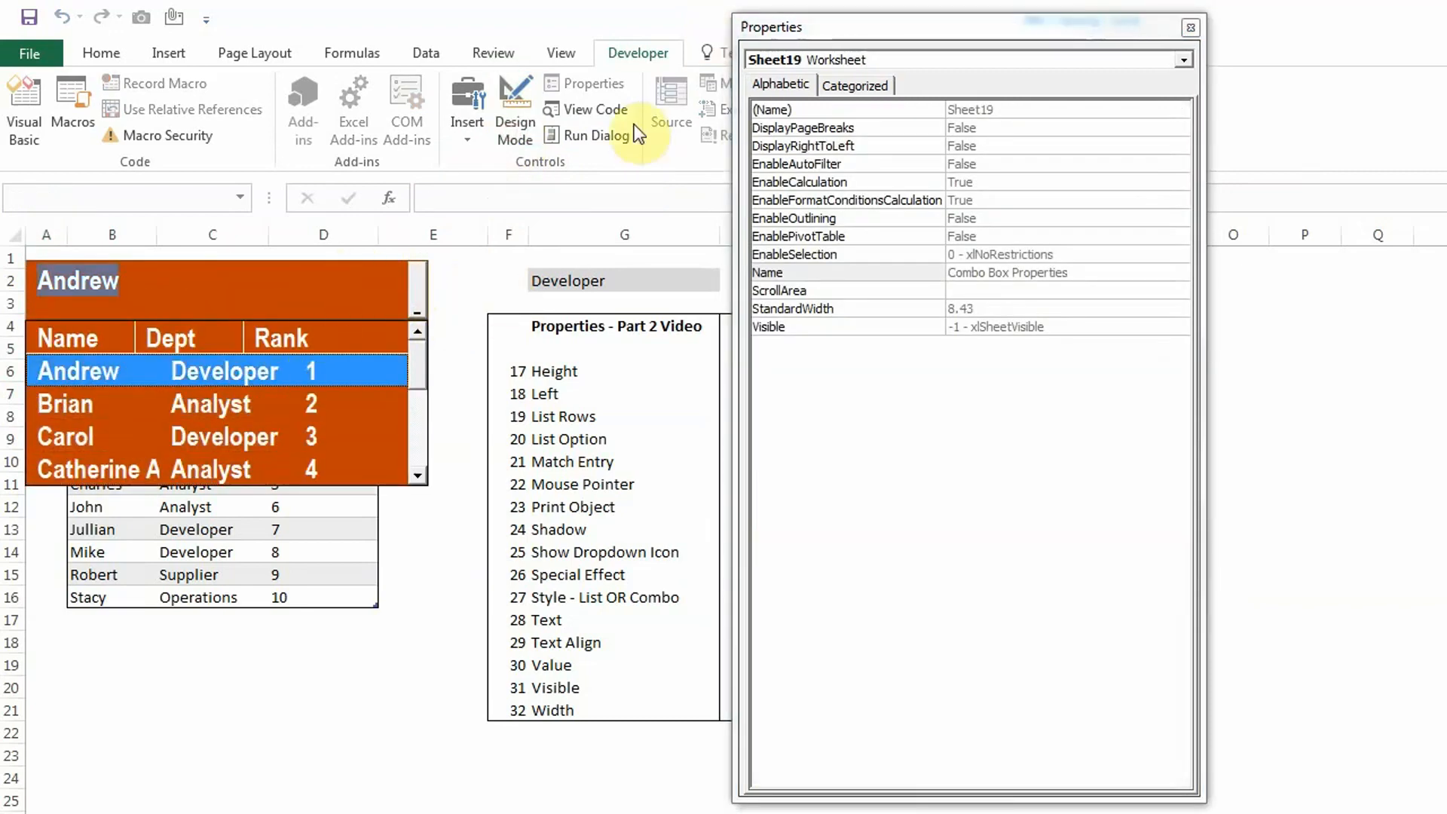
Reselect the combo box in design mode and review its remaining properties from MatchEntry to Width.
left_click(515, 121)
left_click(261, 302)
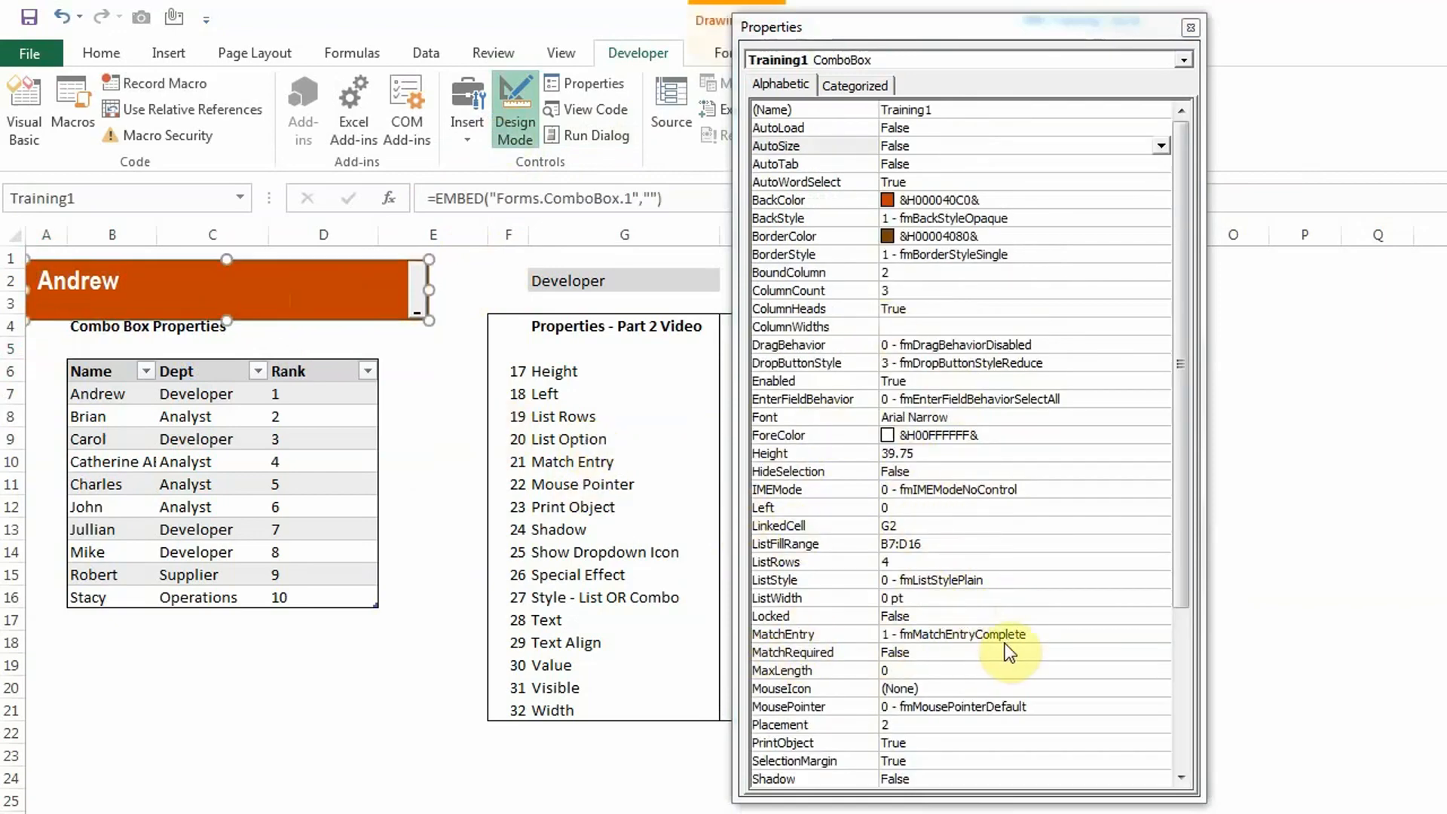
left_click(1182, 591)
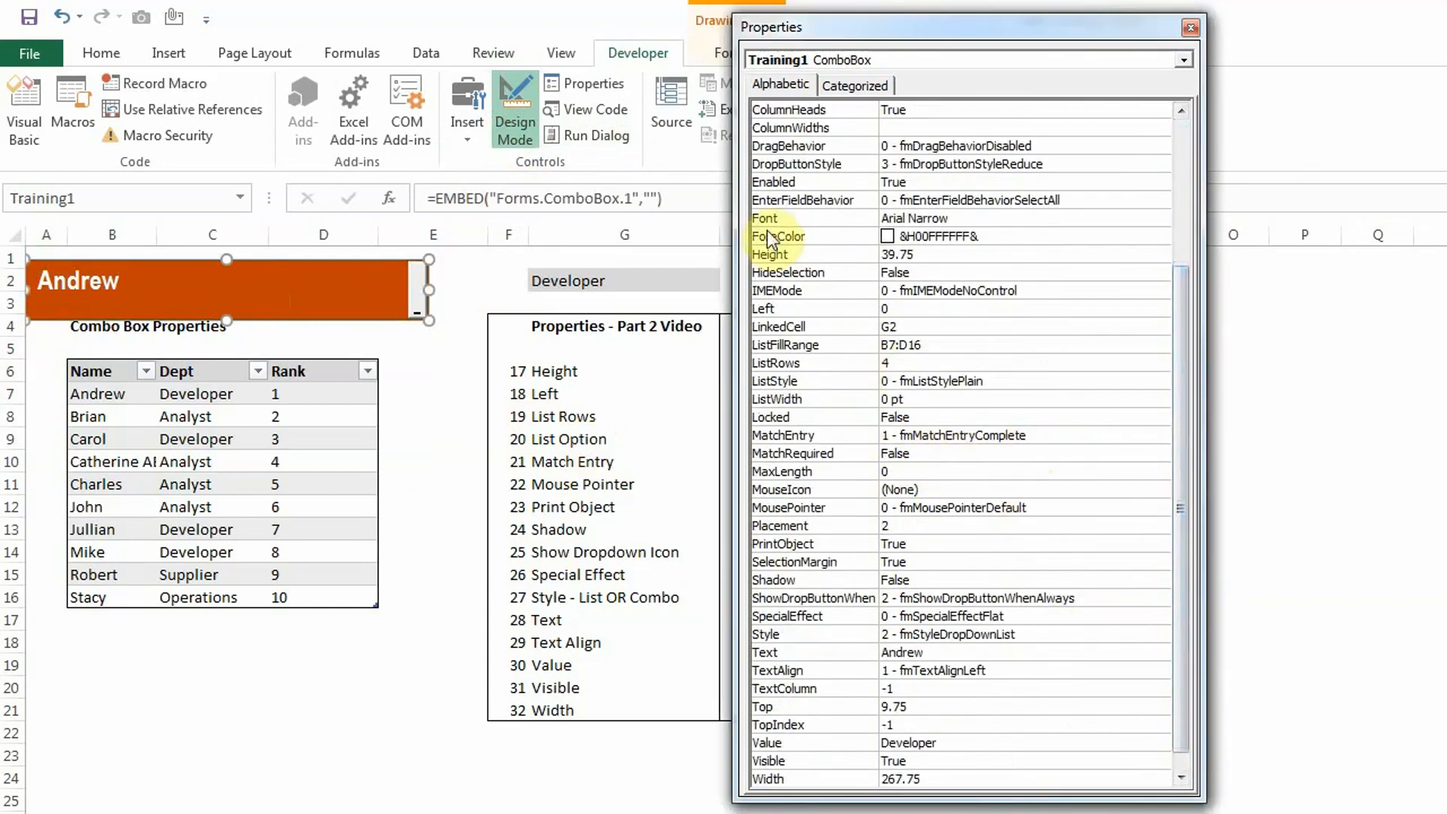
Test the combo box outside design mode by selecting the second entry and returning to the first, and re-enter design mode.
left_click(508, 126)
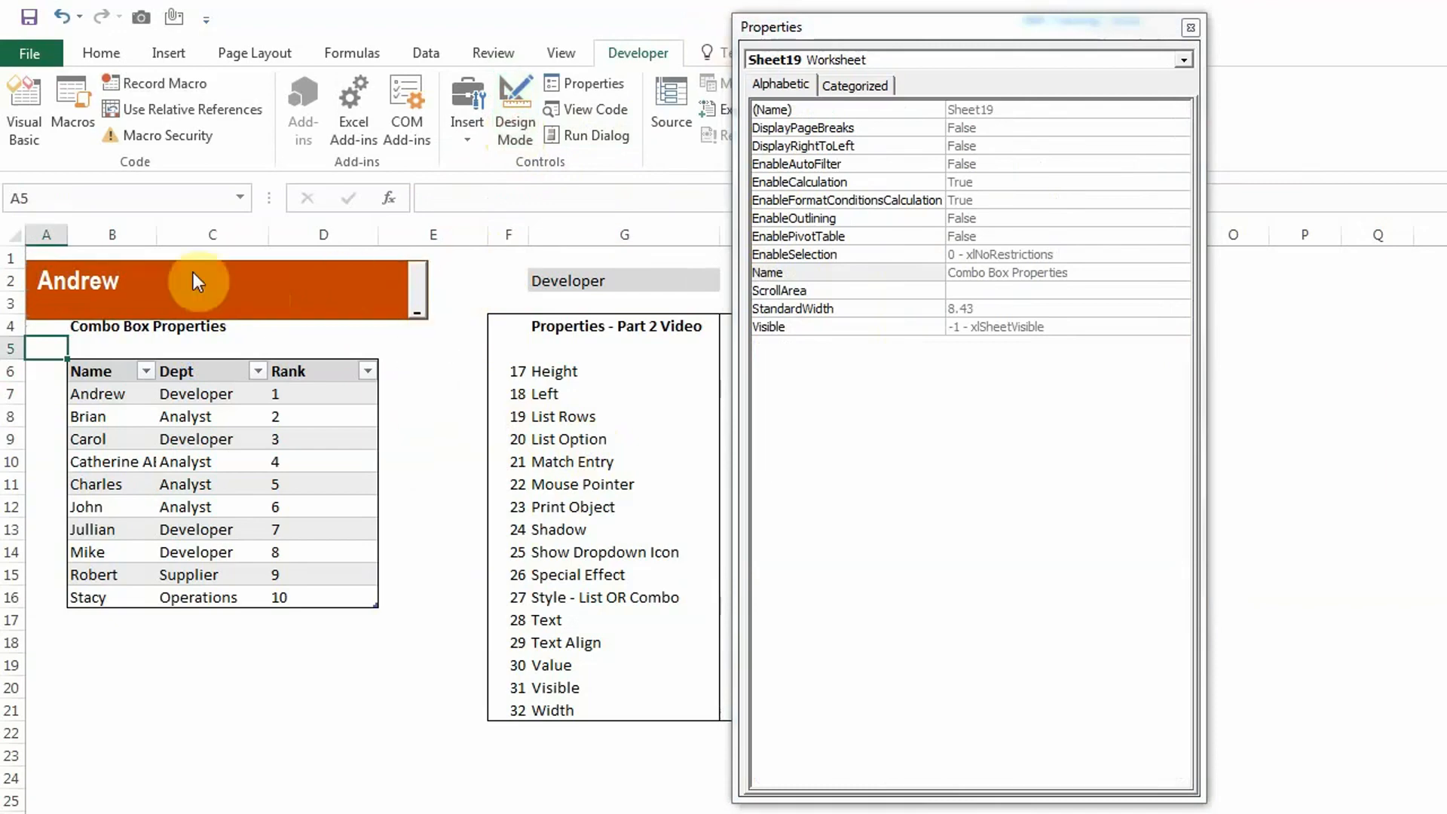
left_click(150, 281)
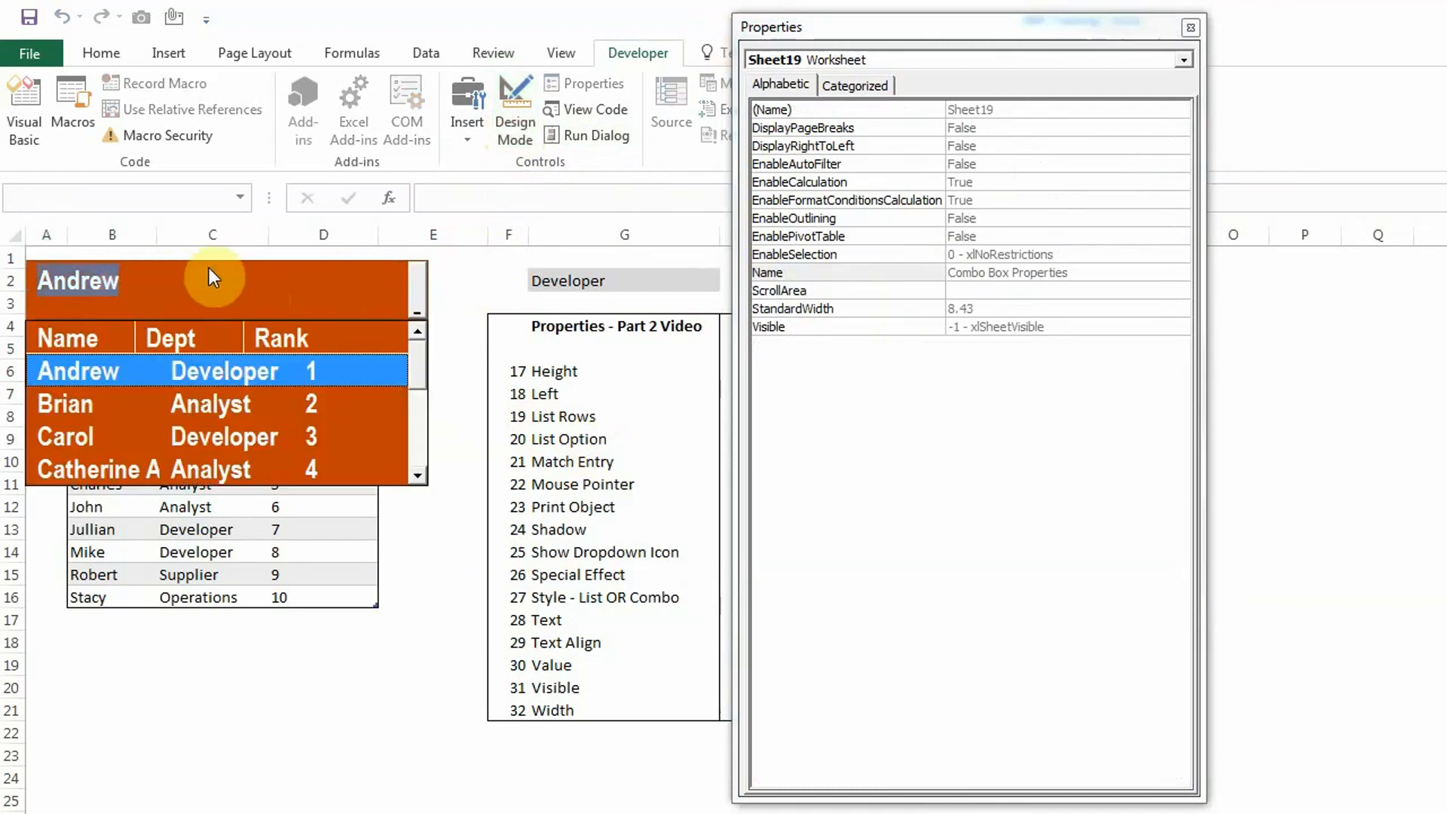
key("Down")
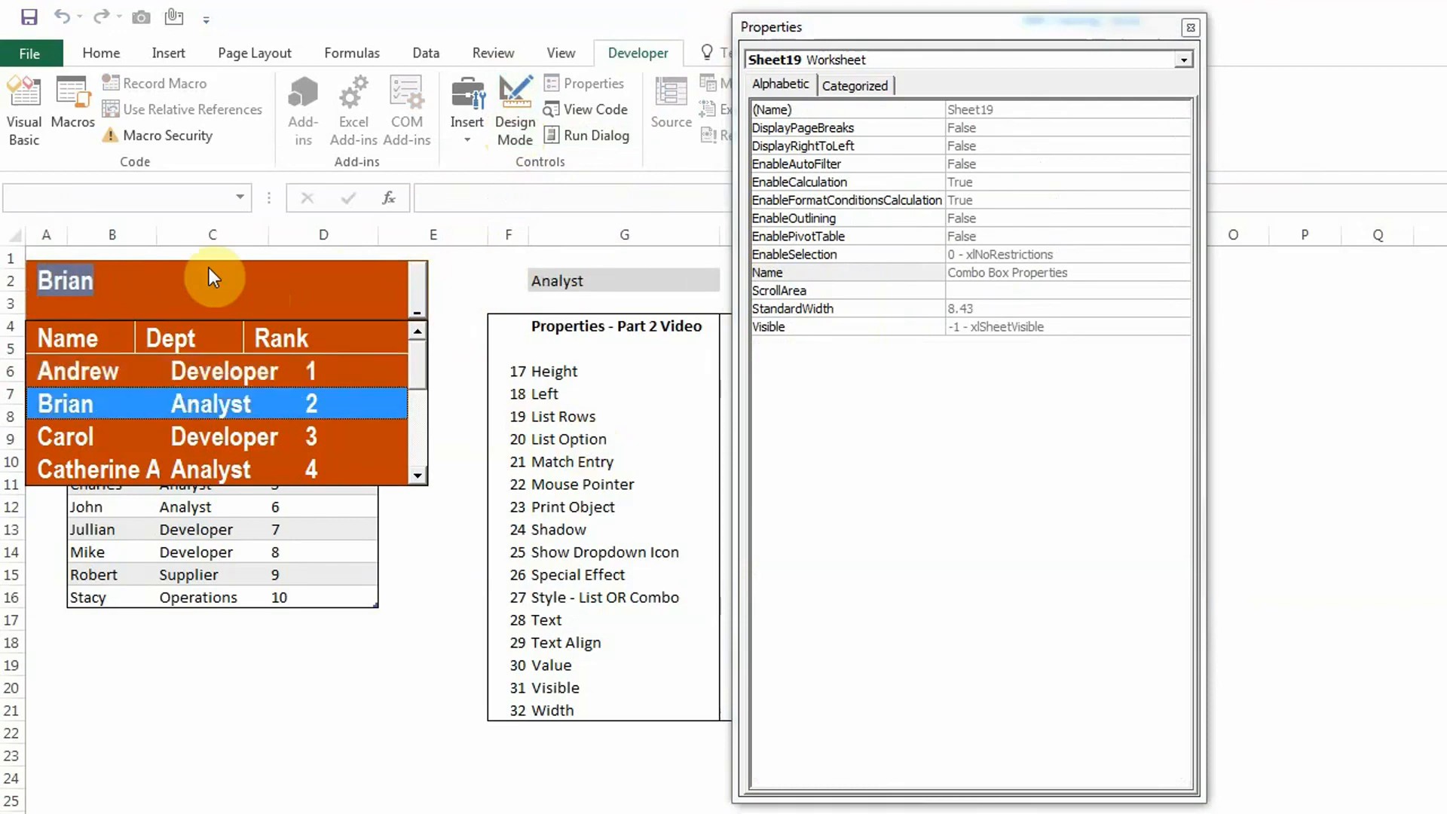
key("Up")
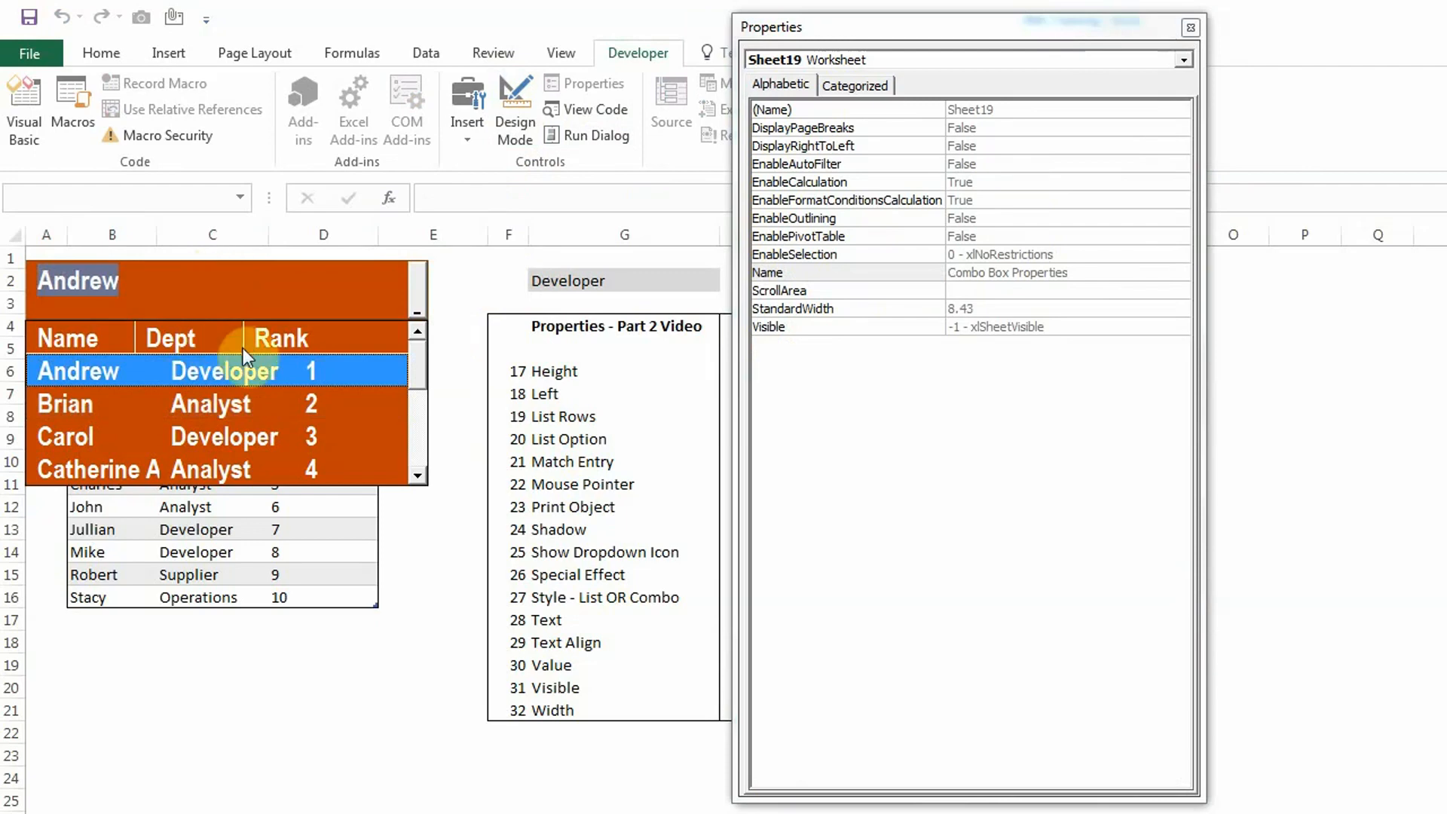
left_click(505, 131)
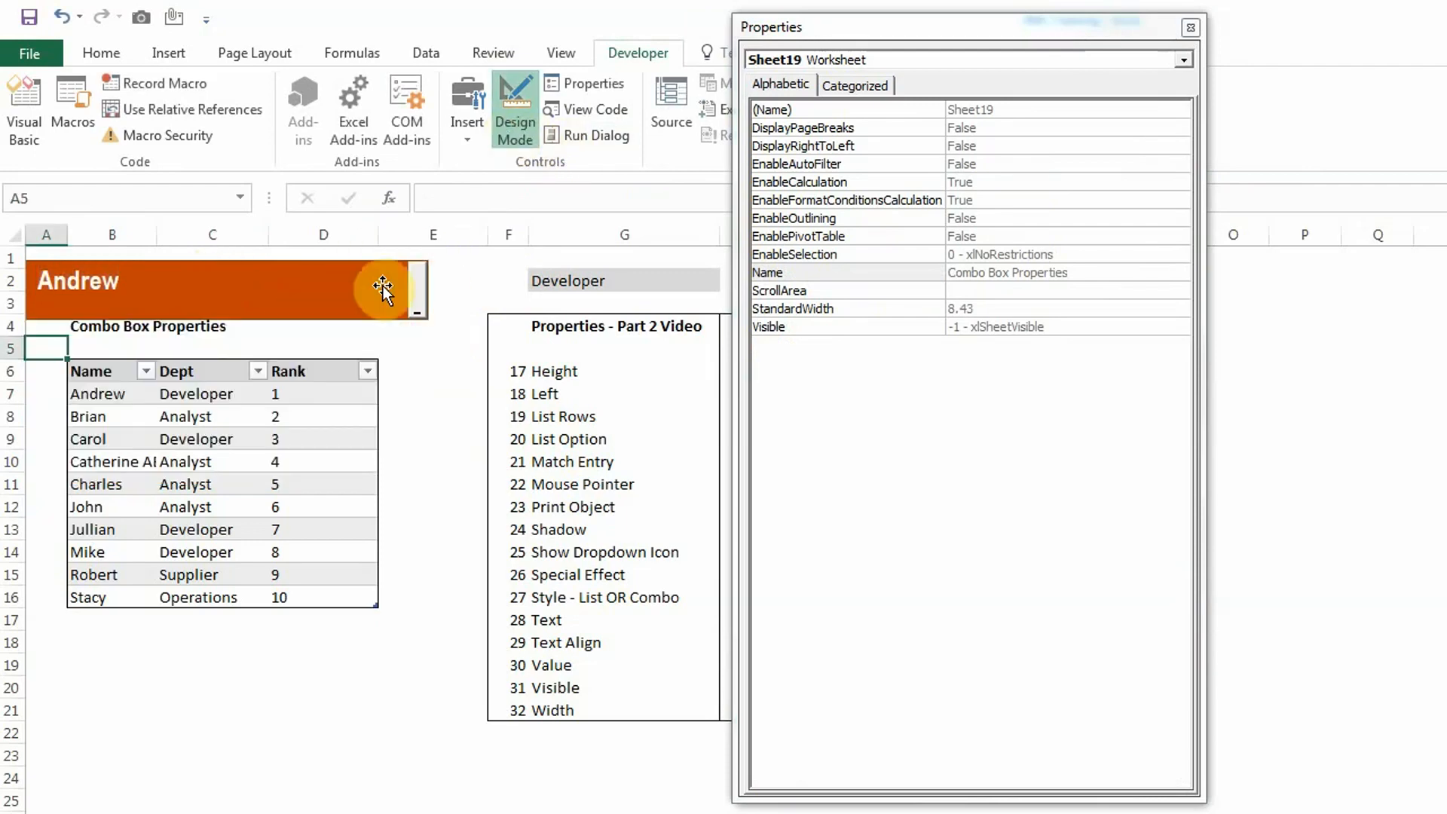
Select the combo box and set its MatchEntry property to 0 - fmMatchEntryFirstLetter.
left_click(338, 286)
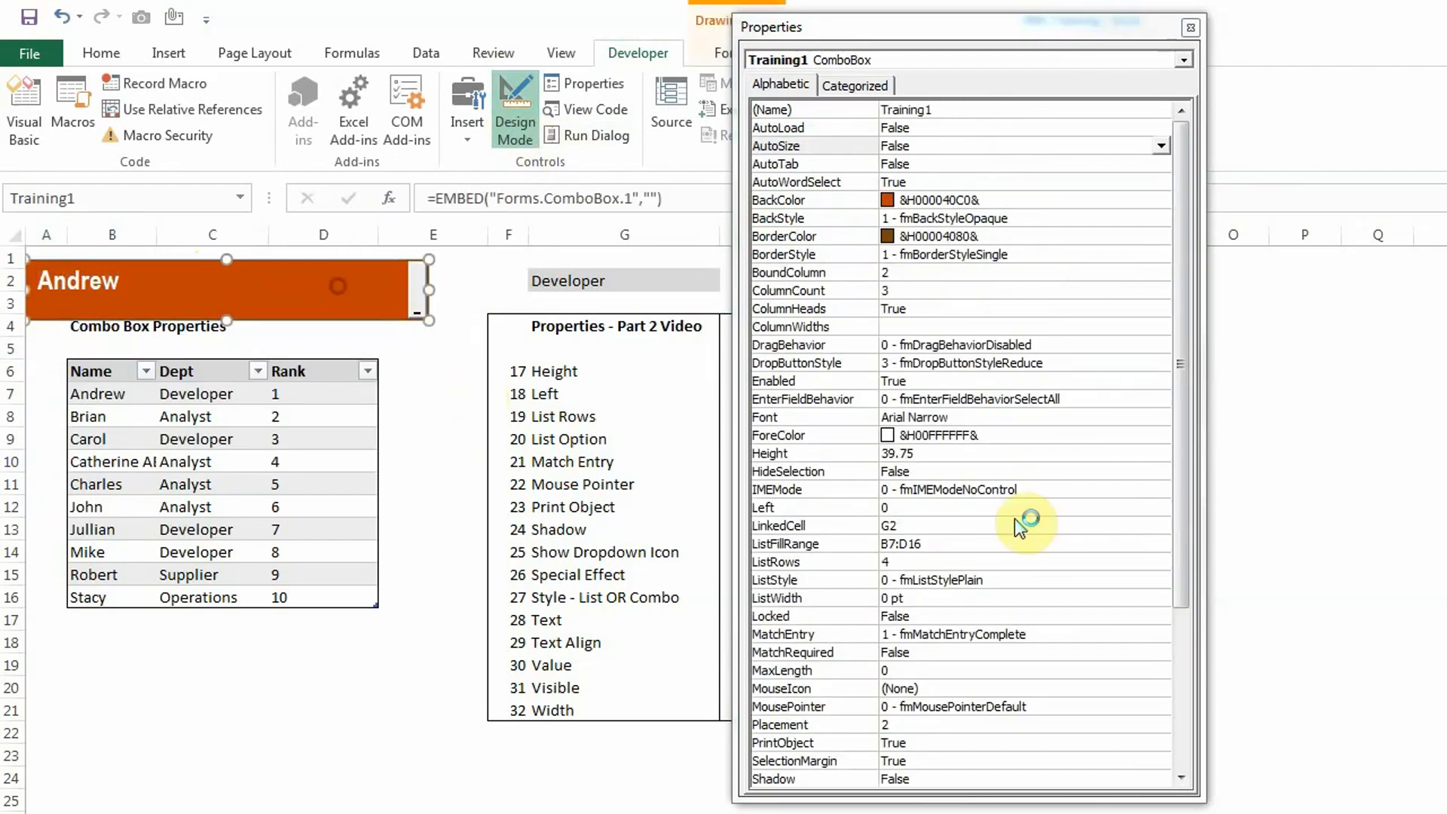
left_click(1021, 634)
left_click(1161, 638)
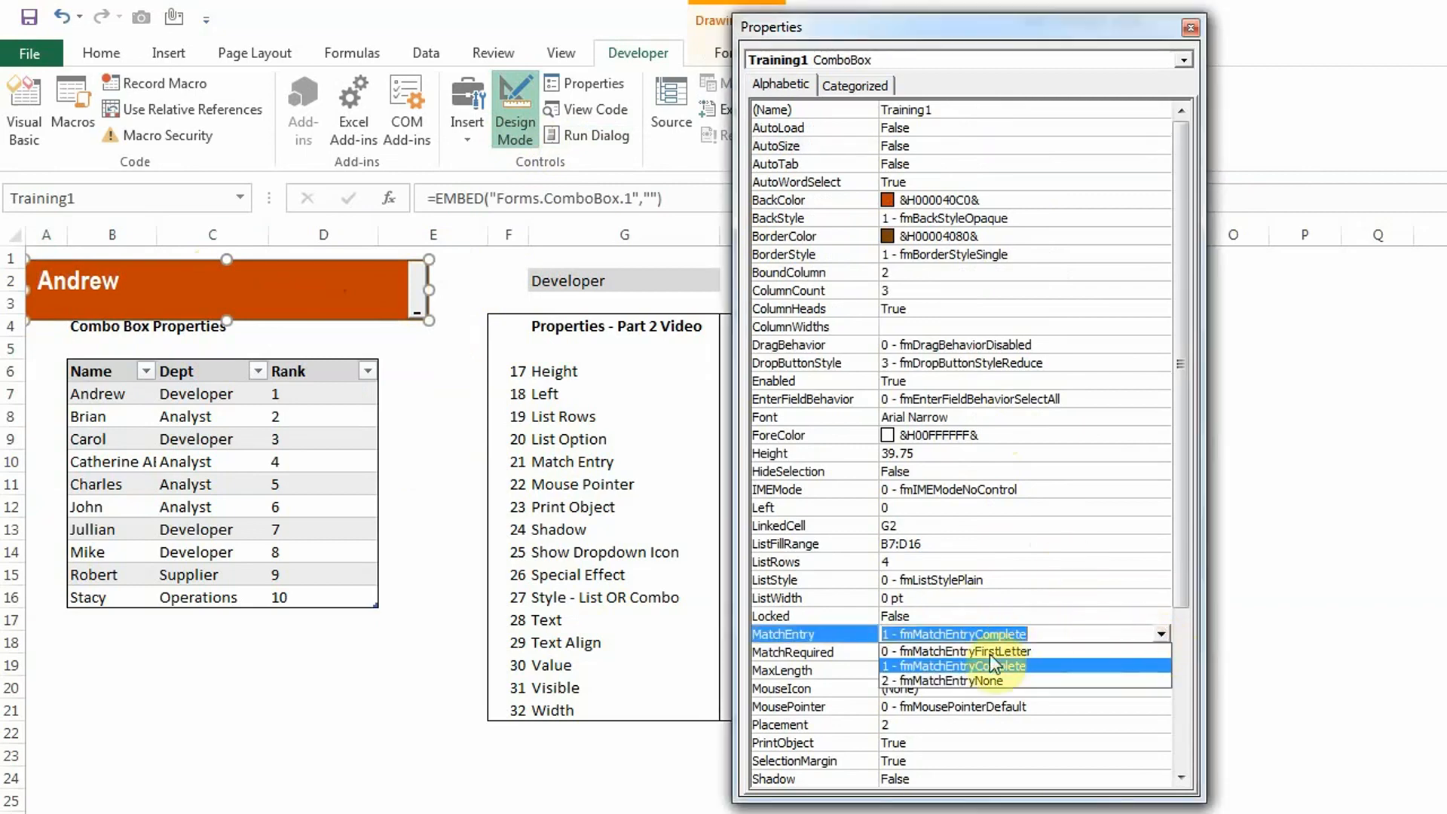
left_click(1015, 650)
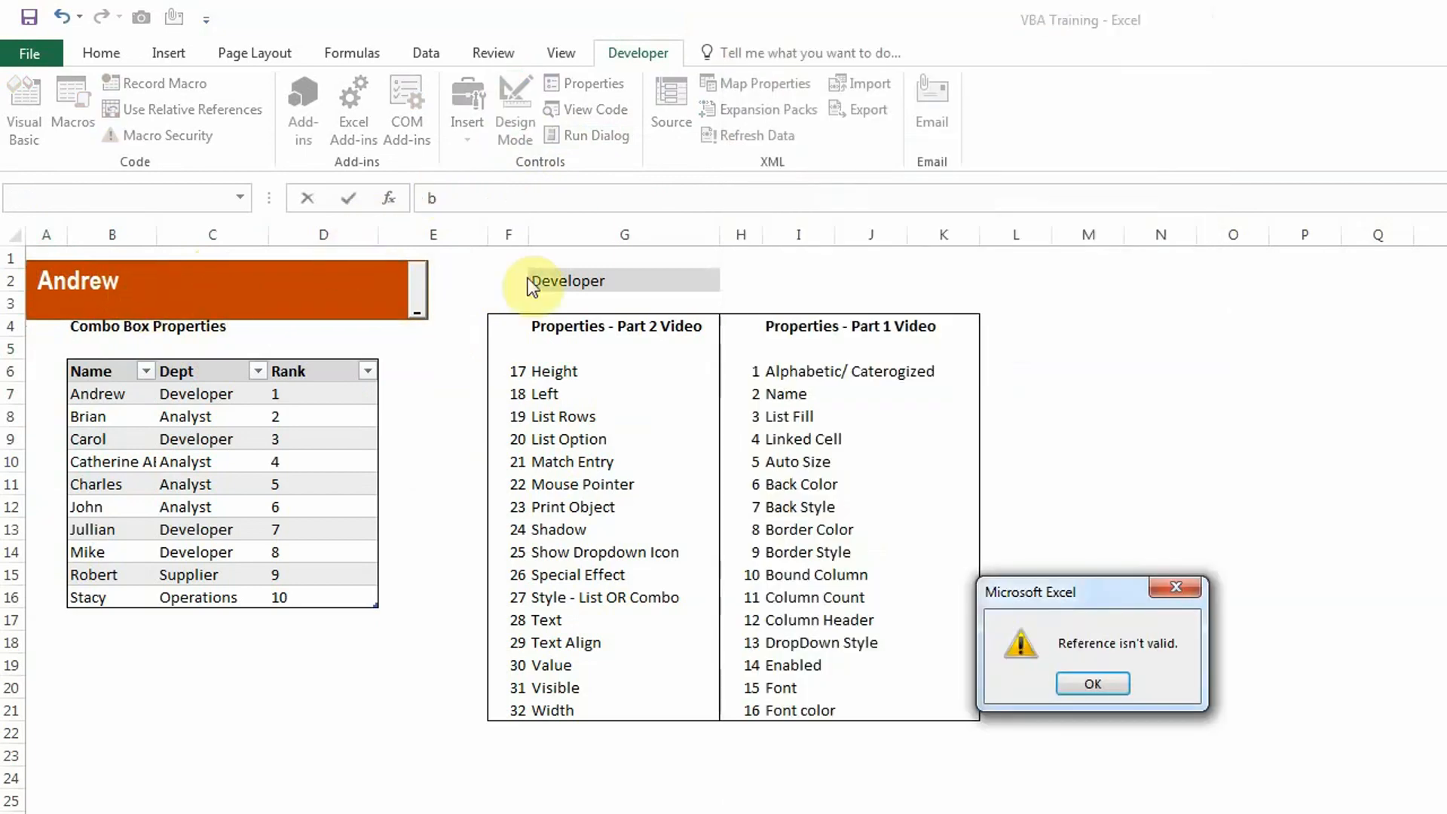
Dismiss the error message, leave design mode and test first-letter matching in the combo box with the letters b, c and r.
left_click(1092, 684)
left_click(498, 118)
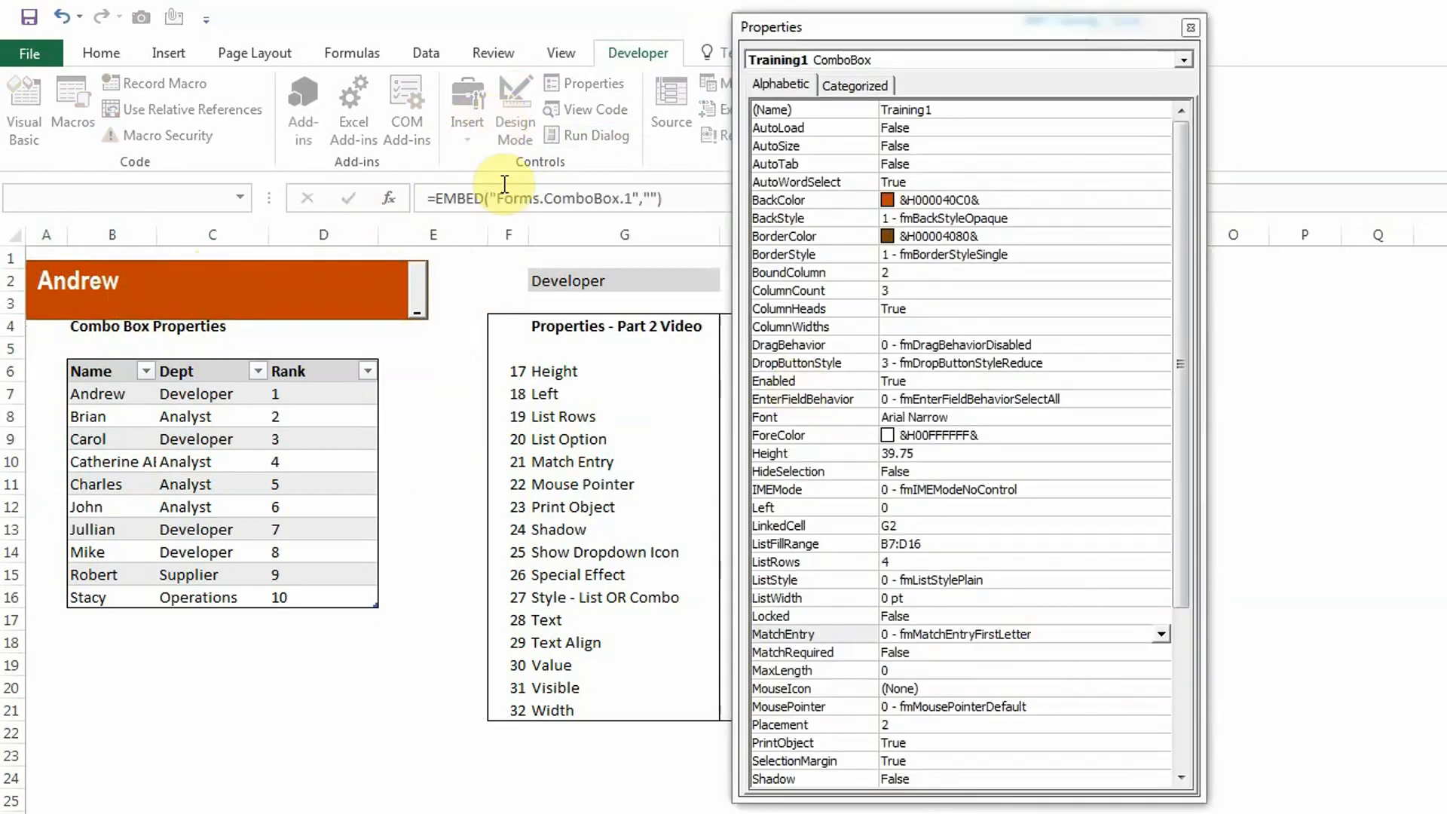
left_click(502, 119)
left_click(164, 295)
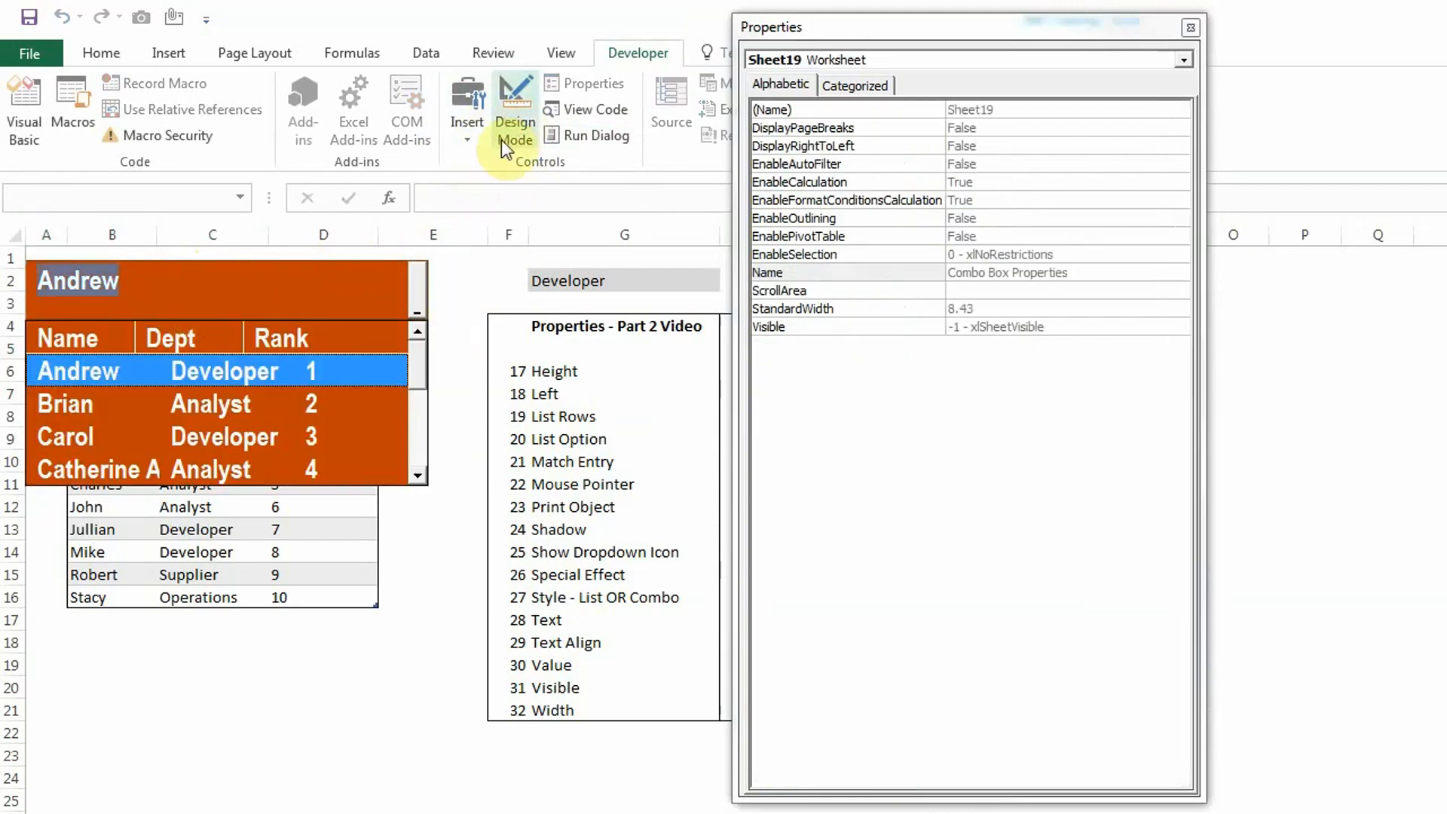
left_click(40, 372)
key("b")
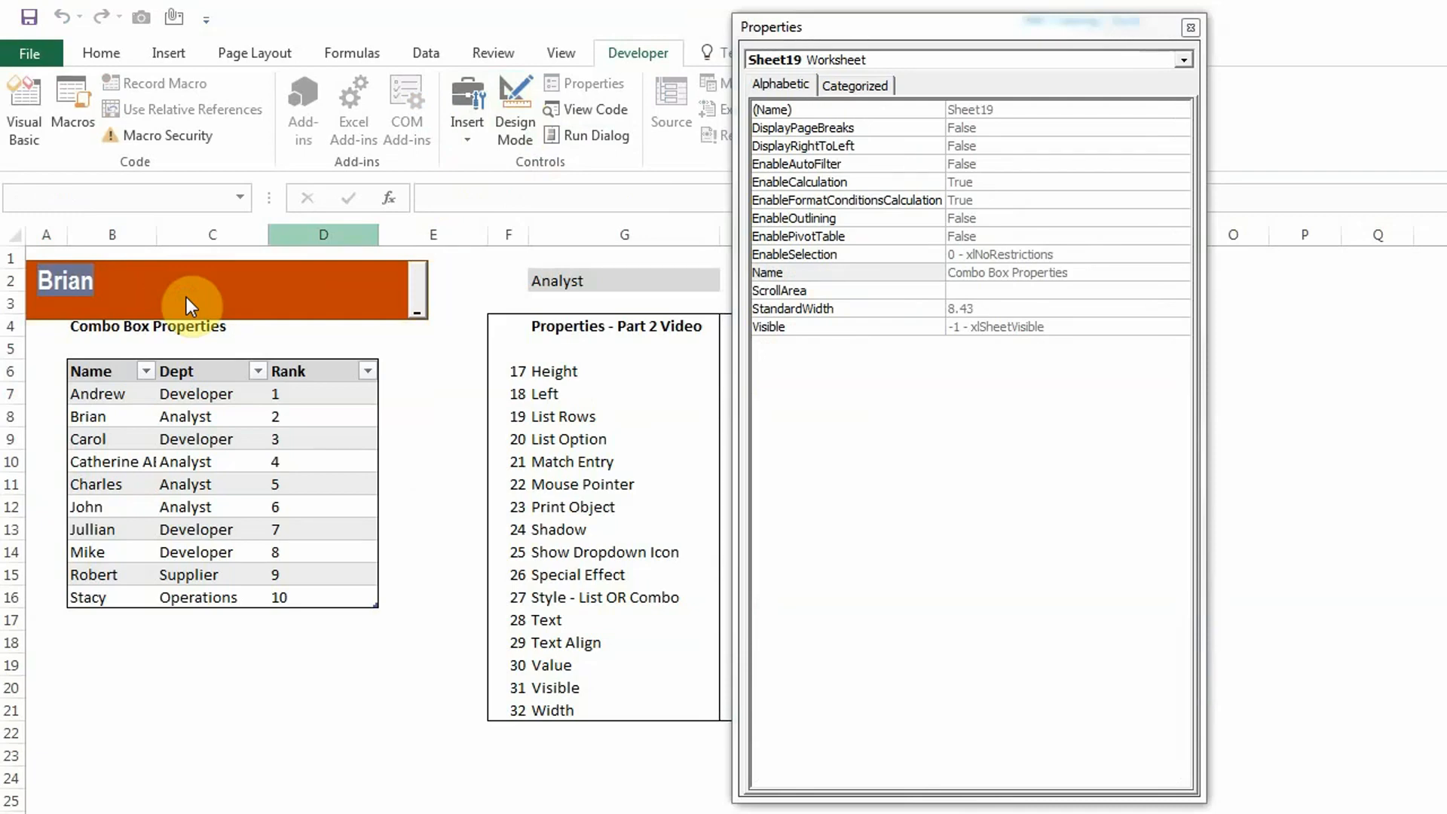
key("c")
key("r")
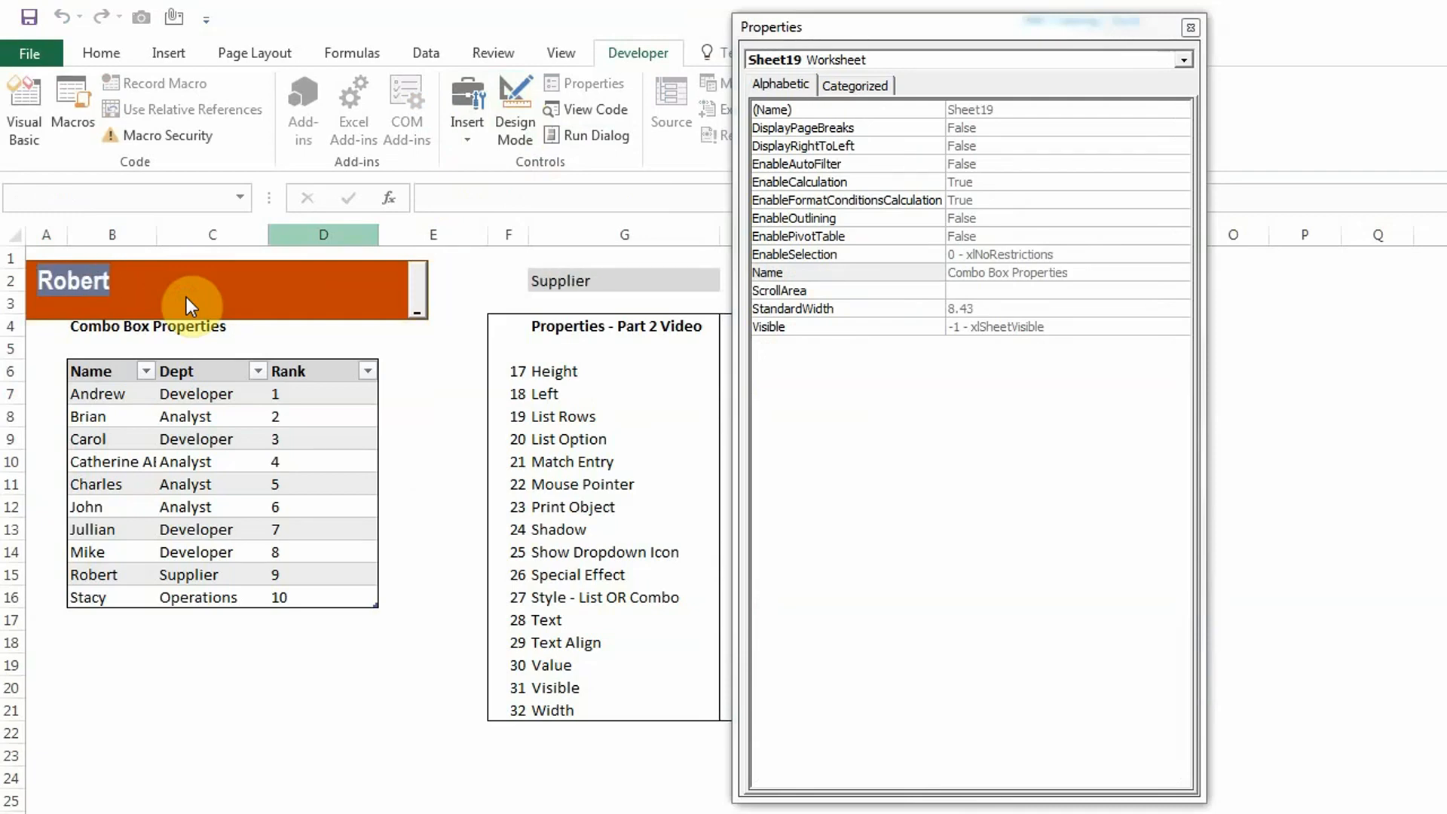
key("c")
key("r")
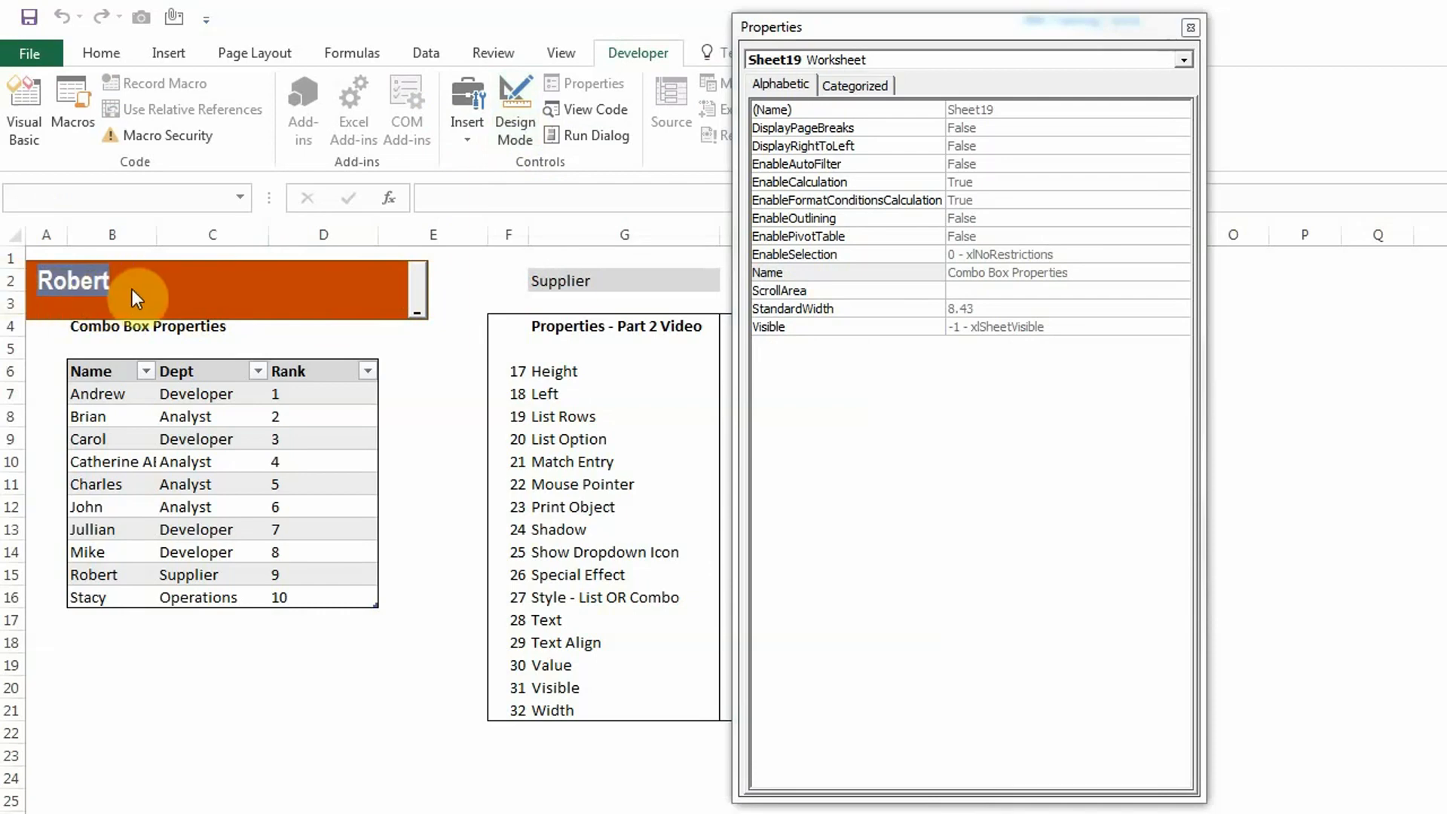
Reselect the combo box in design mode and set its MatchEntry property to 1 - fmMatchEntryComplete.
left_click(520, 124)
left_click(260, 285)
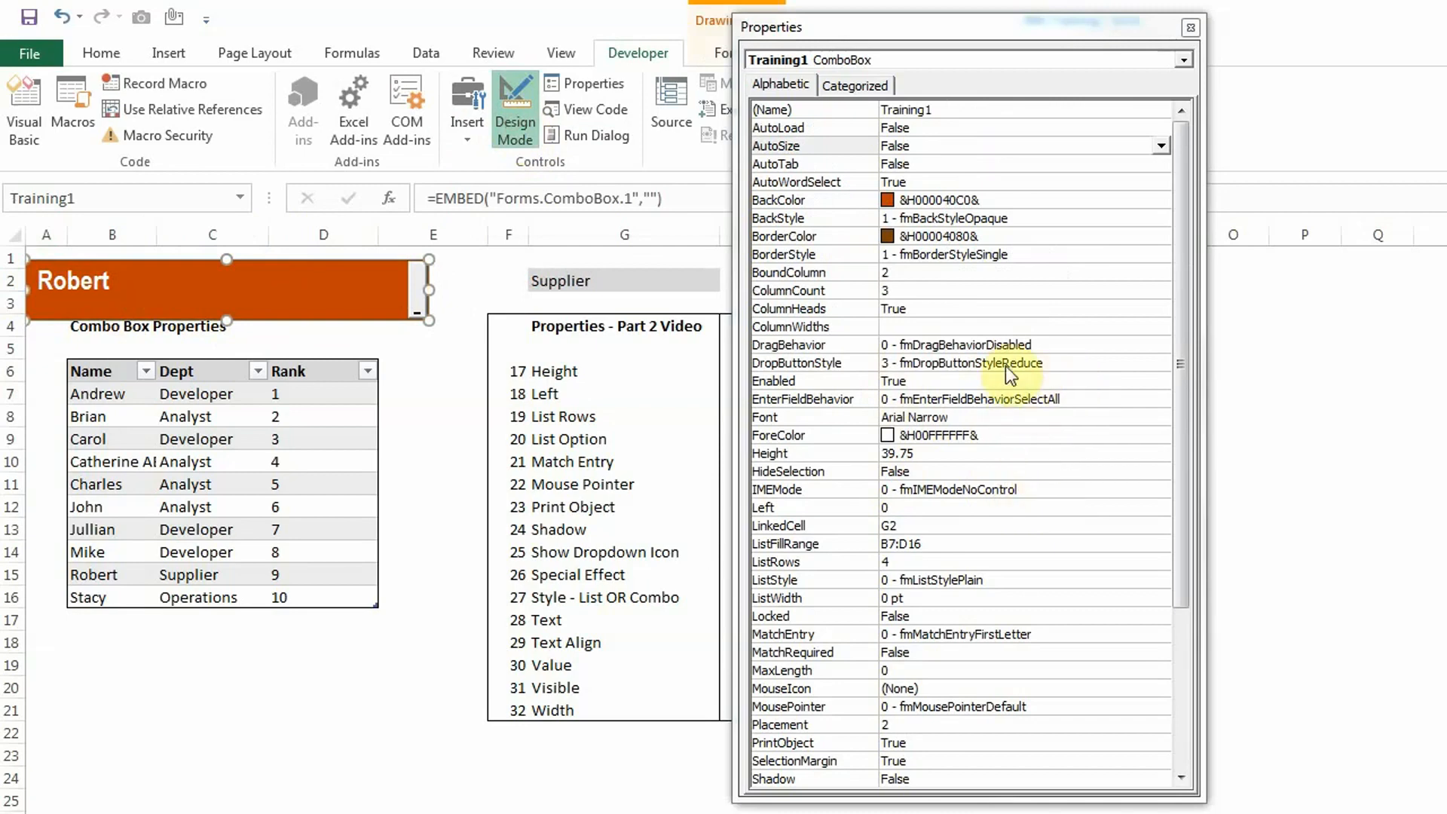
left_click(1091, 639)
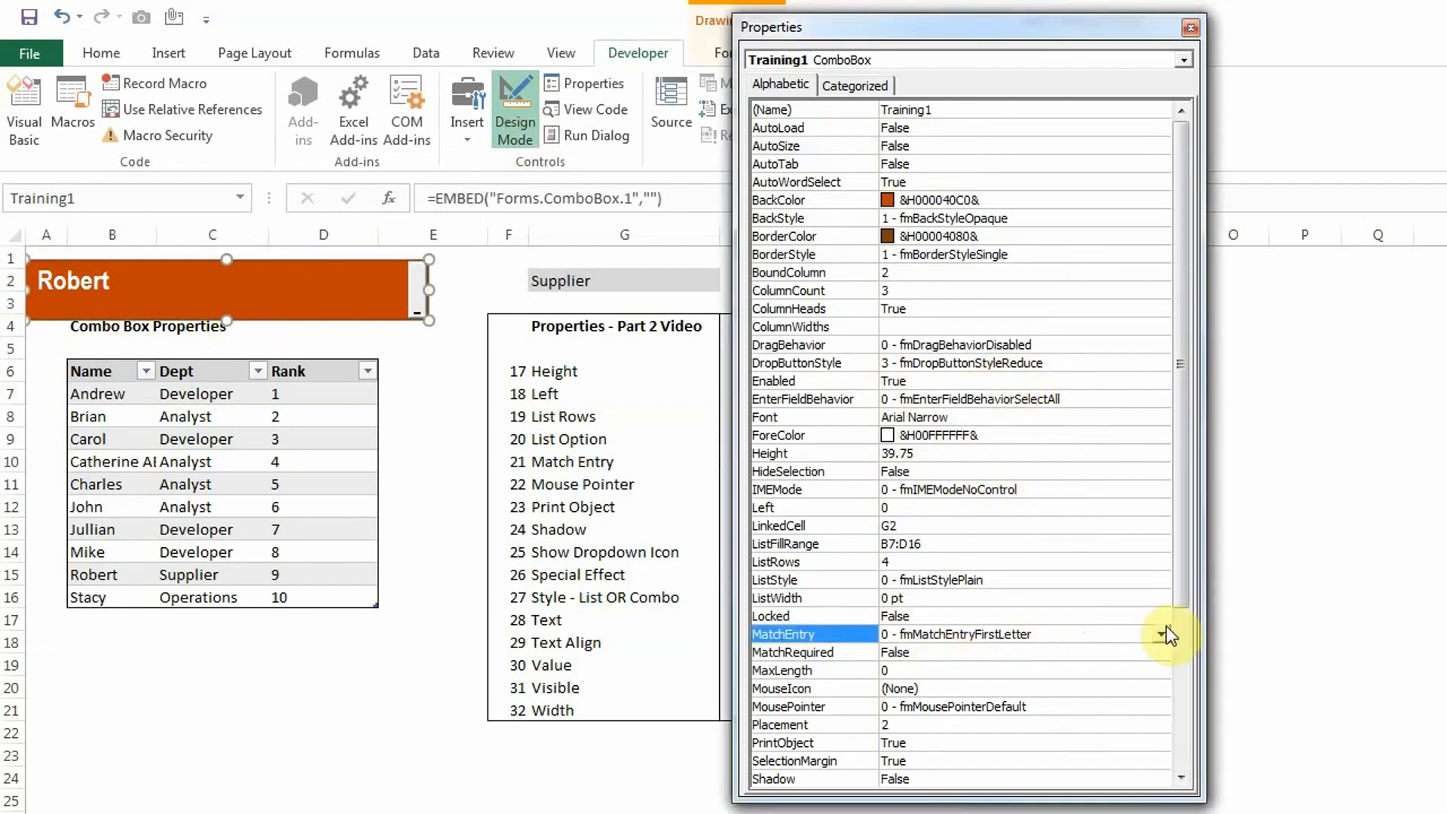
left_click(1160, 634)
left_click(1006, 663)
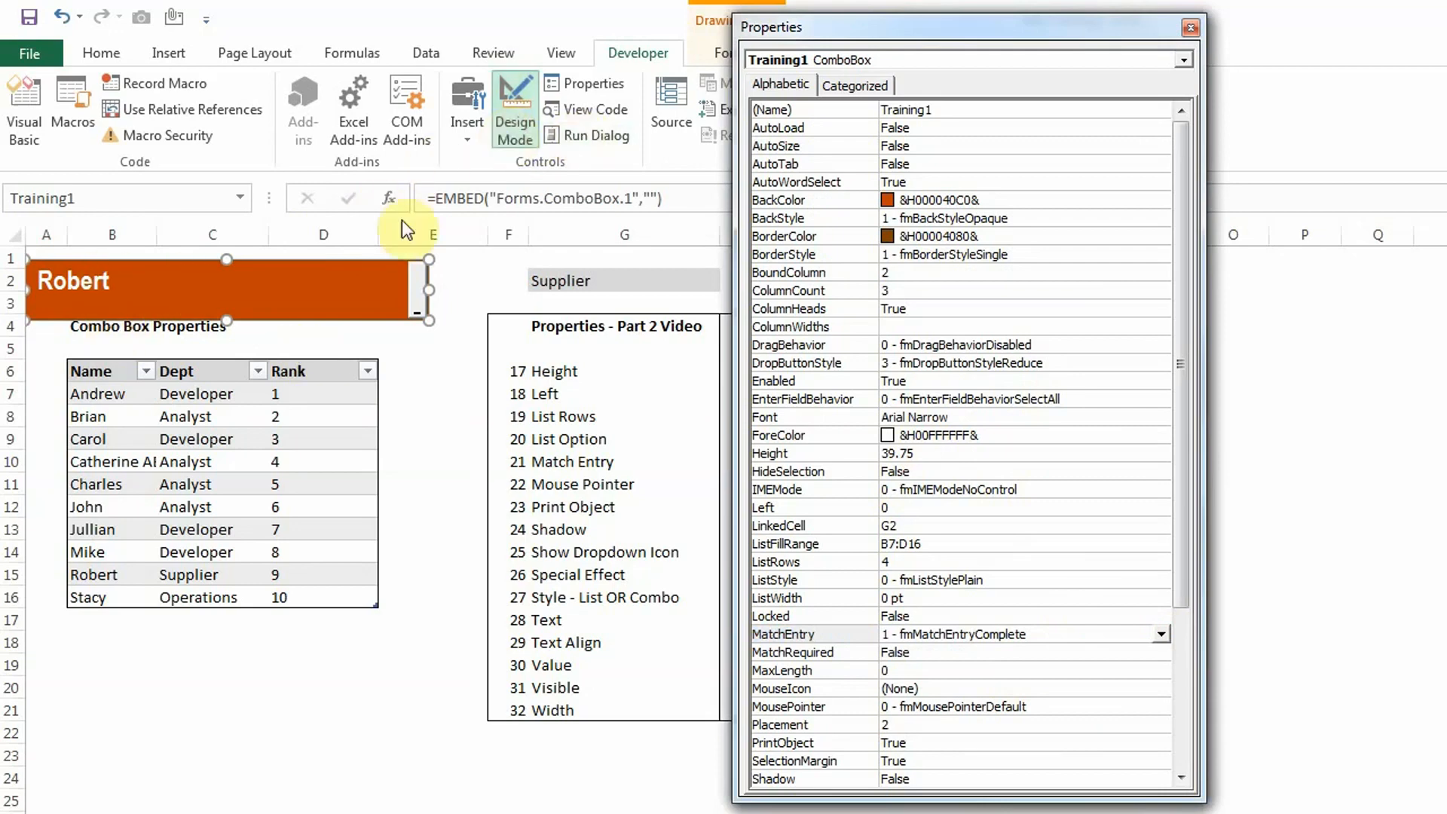
Test complete matching outside design mode by entering "a" in the combo box, and finish by selecting cell B5.
left_click(517, 143)
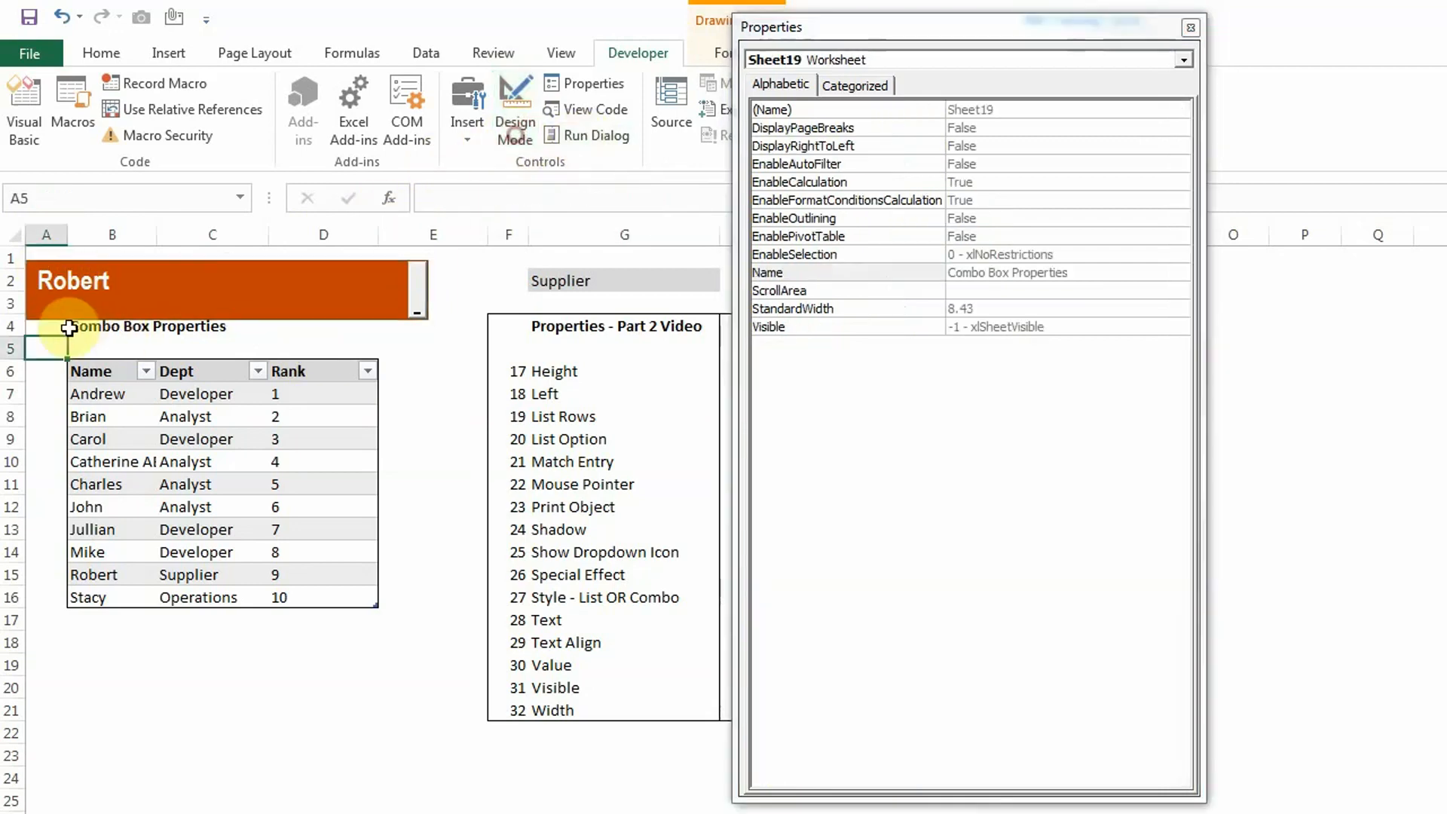
left_click(124, 286)
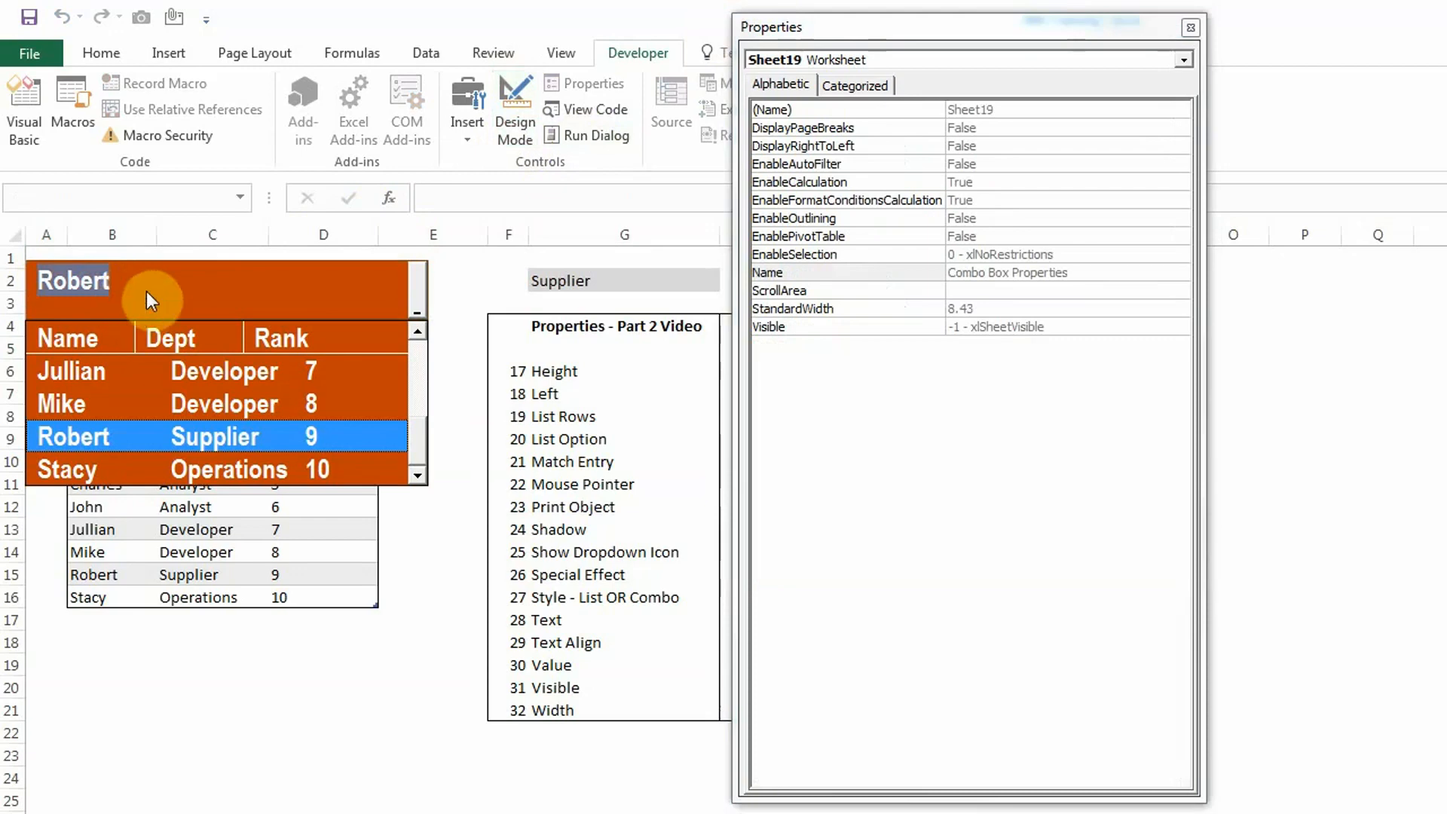
type("a")
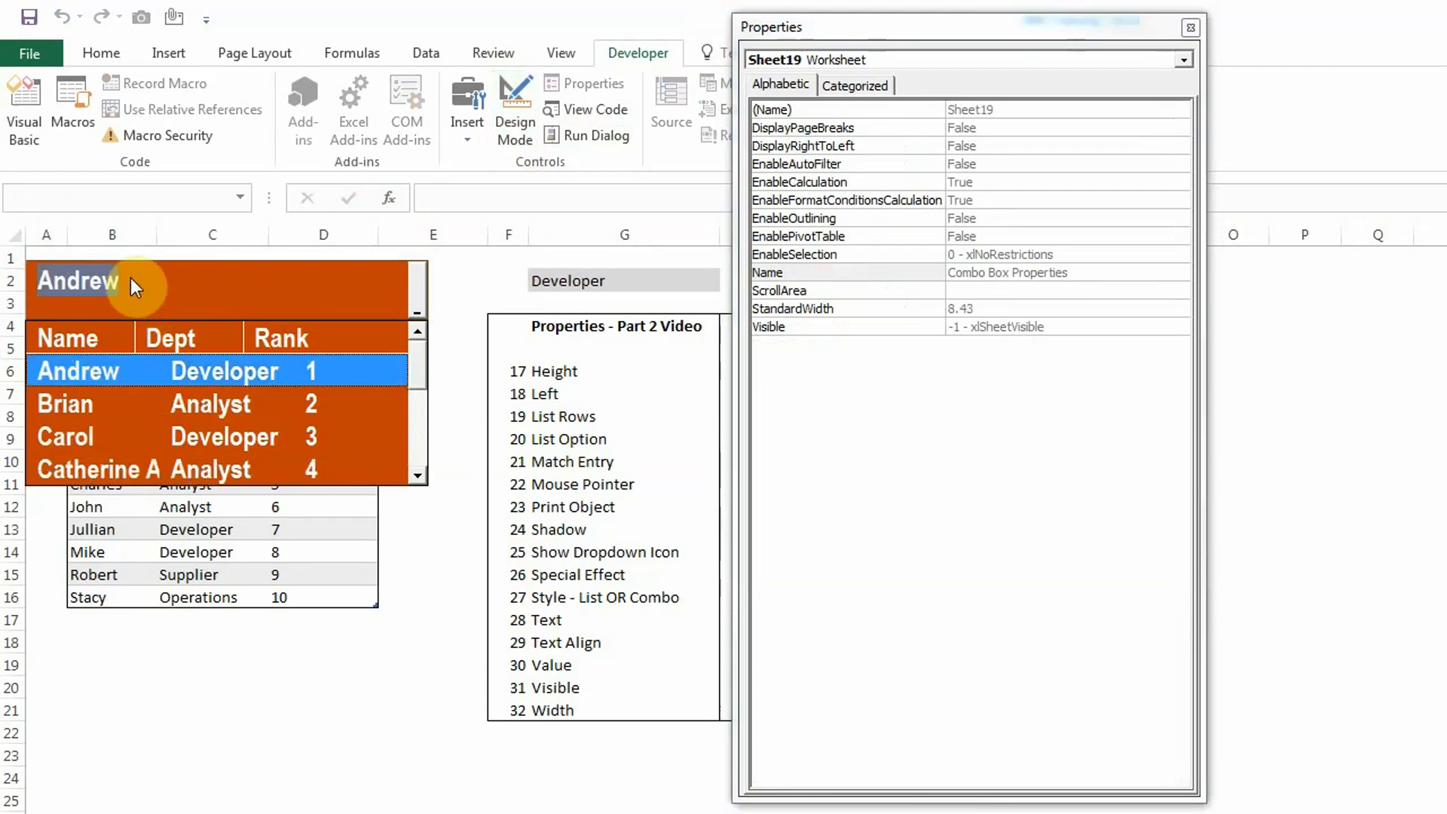
left_click(130, 278)
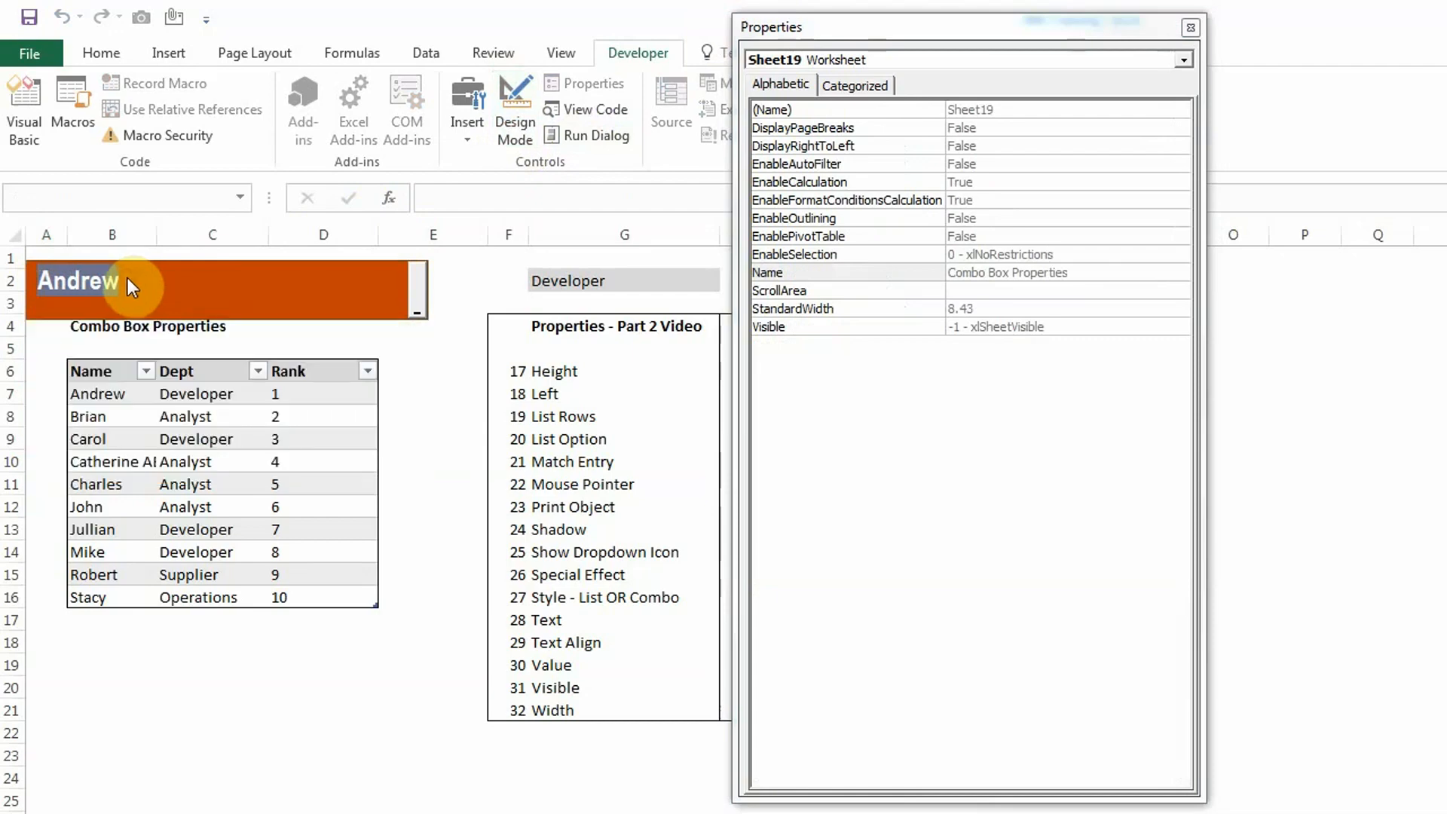
left_click(112, 348)
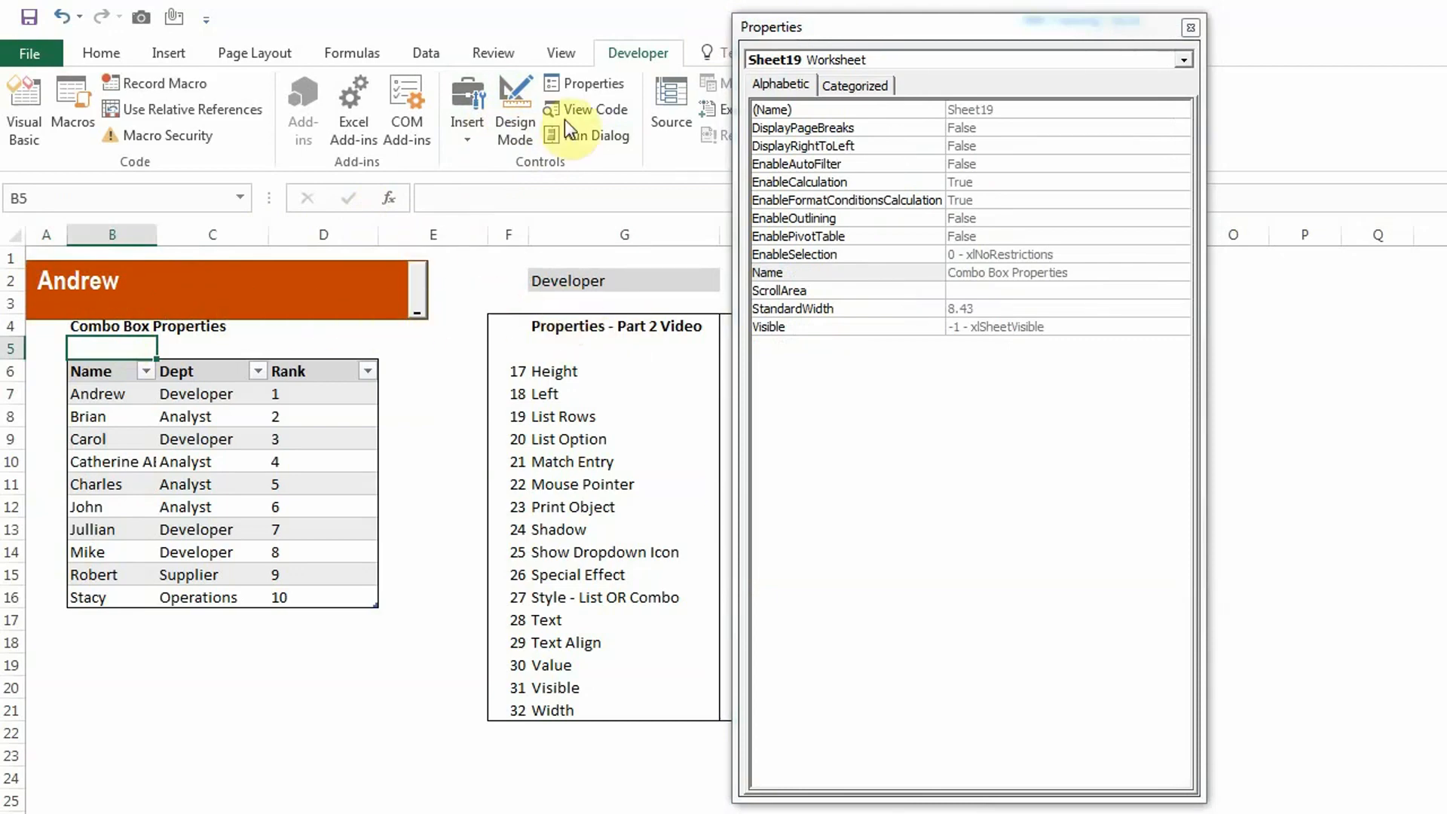
Reselect the combo box in design mode and set its PrintObject property to False.
left_click(509, 119)
left_click(339, 286)
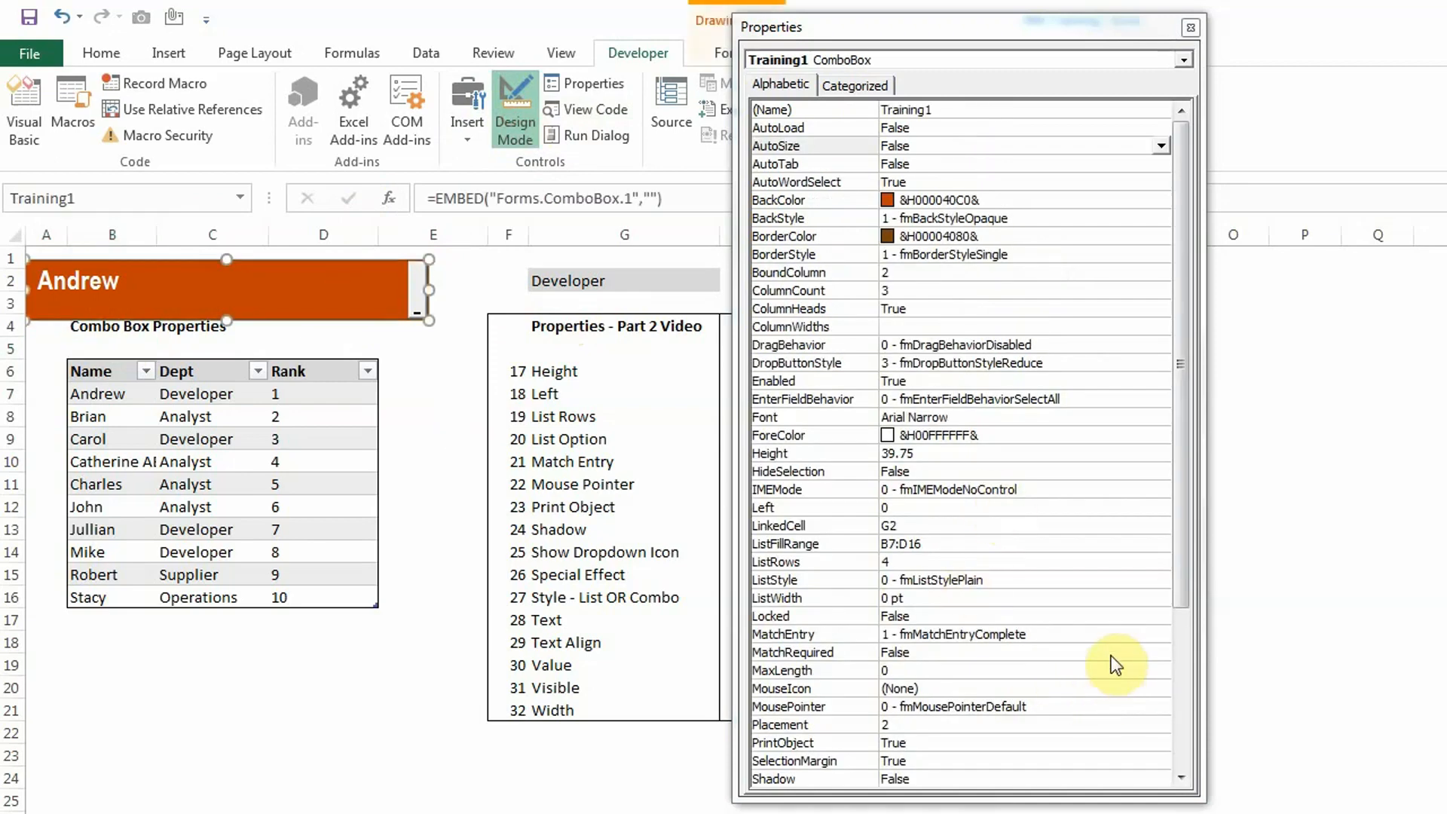
left_click_drag(1183, 568, 1183, 636)
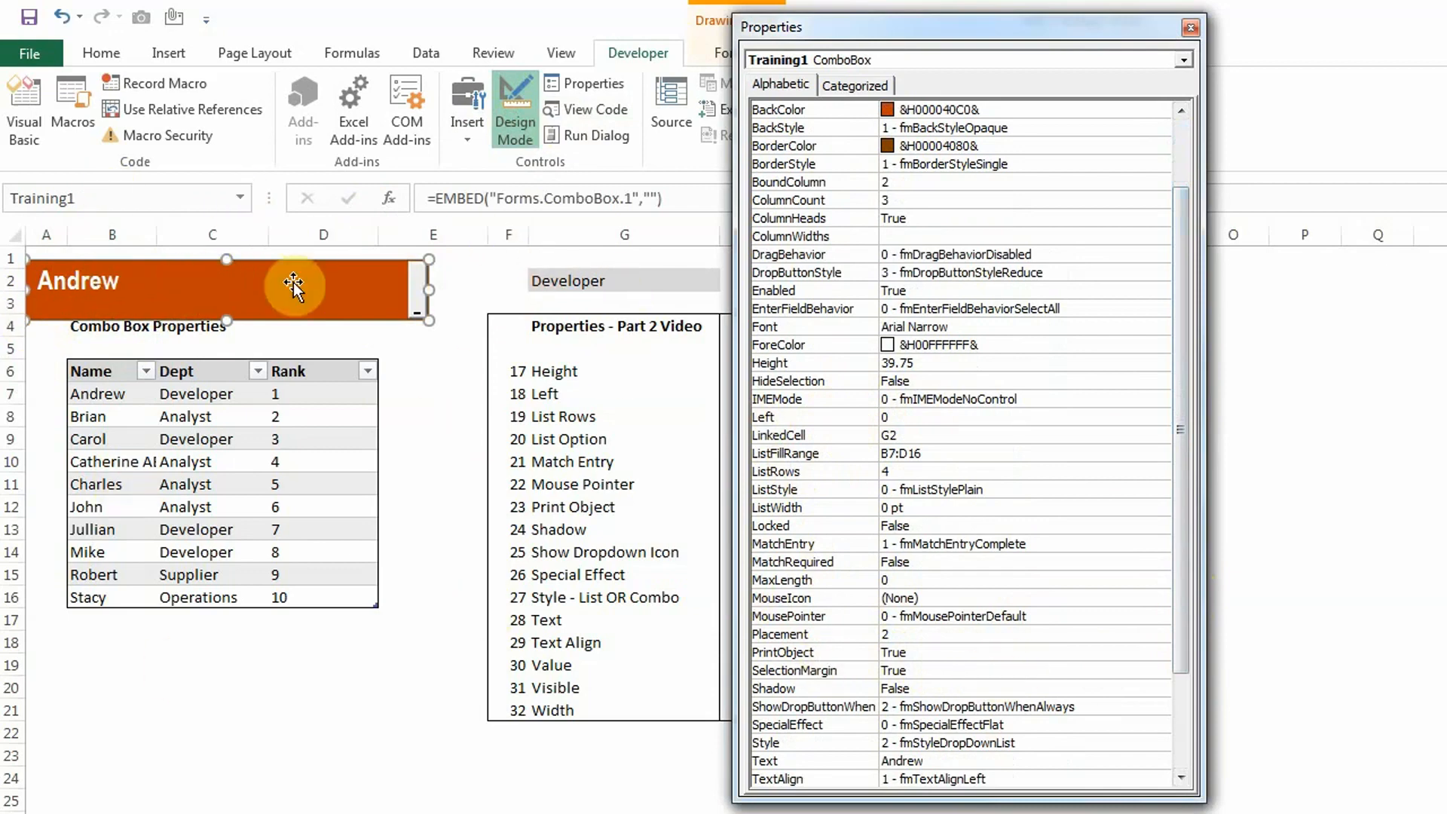
left_click(1067, 653)
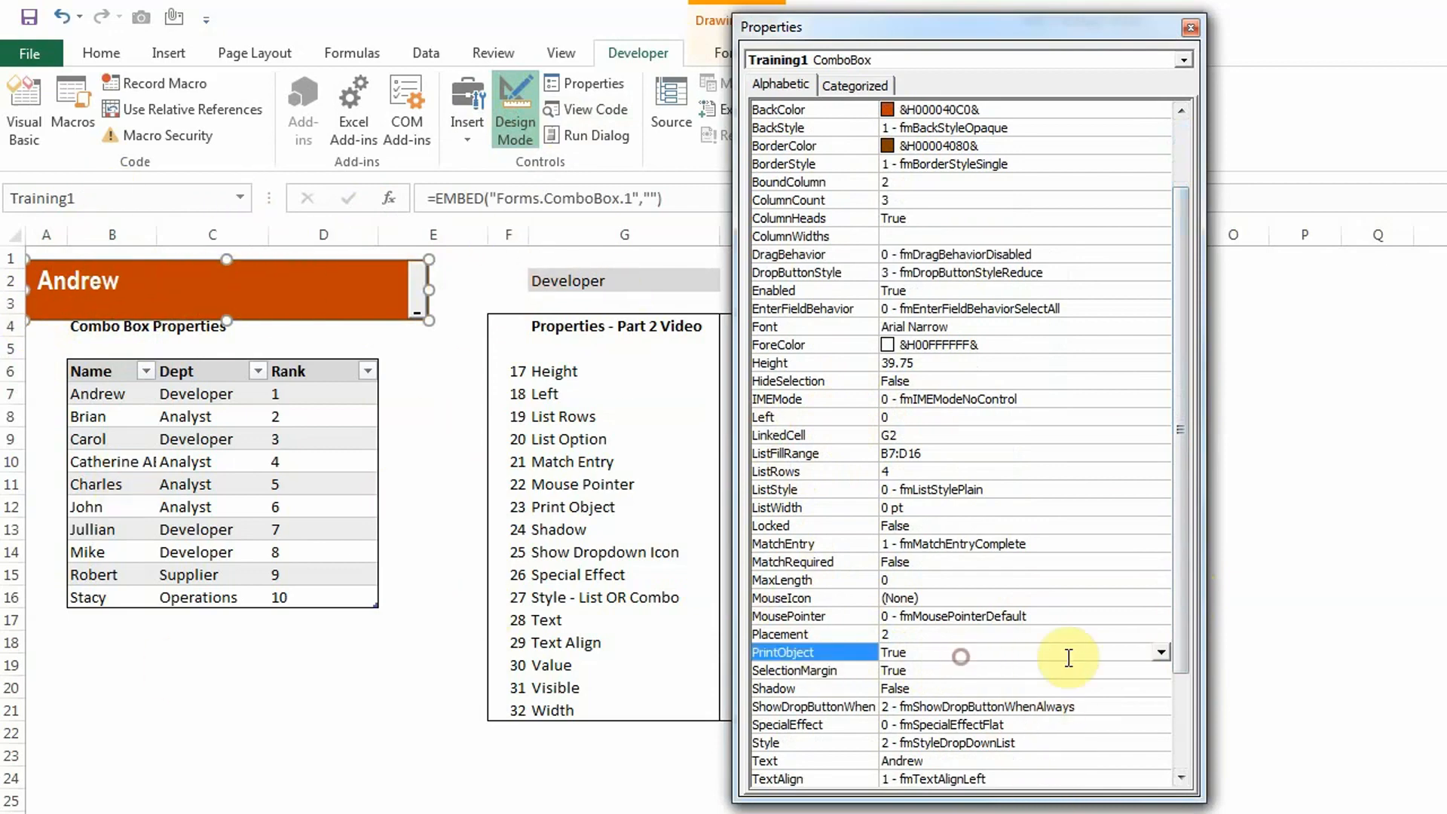
left_click(1161, 653)
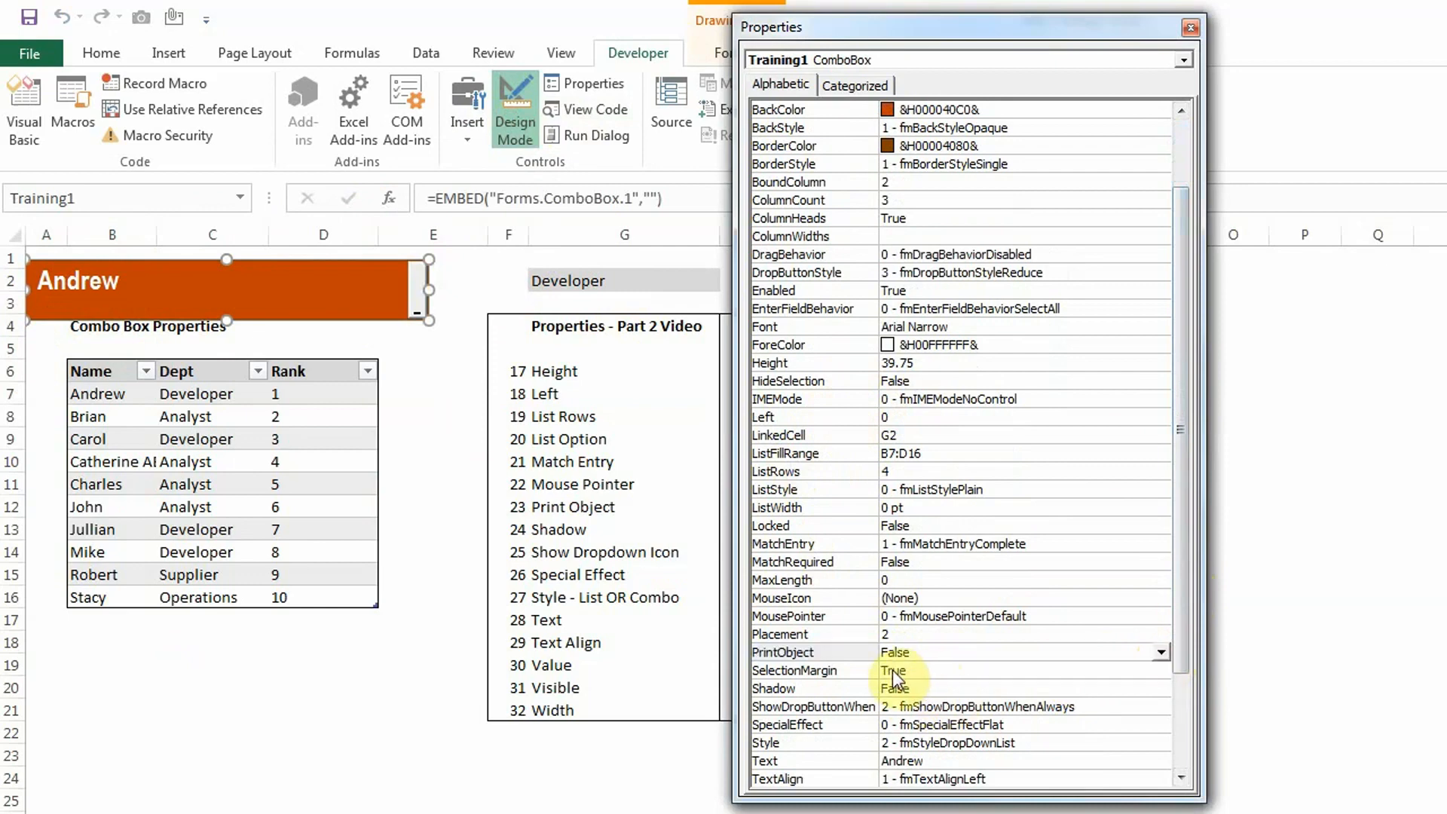
left_click(912, 687)
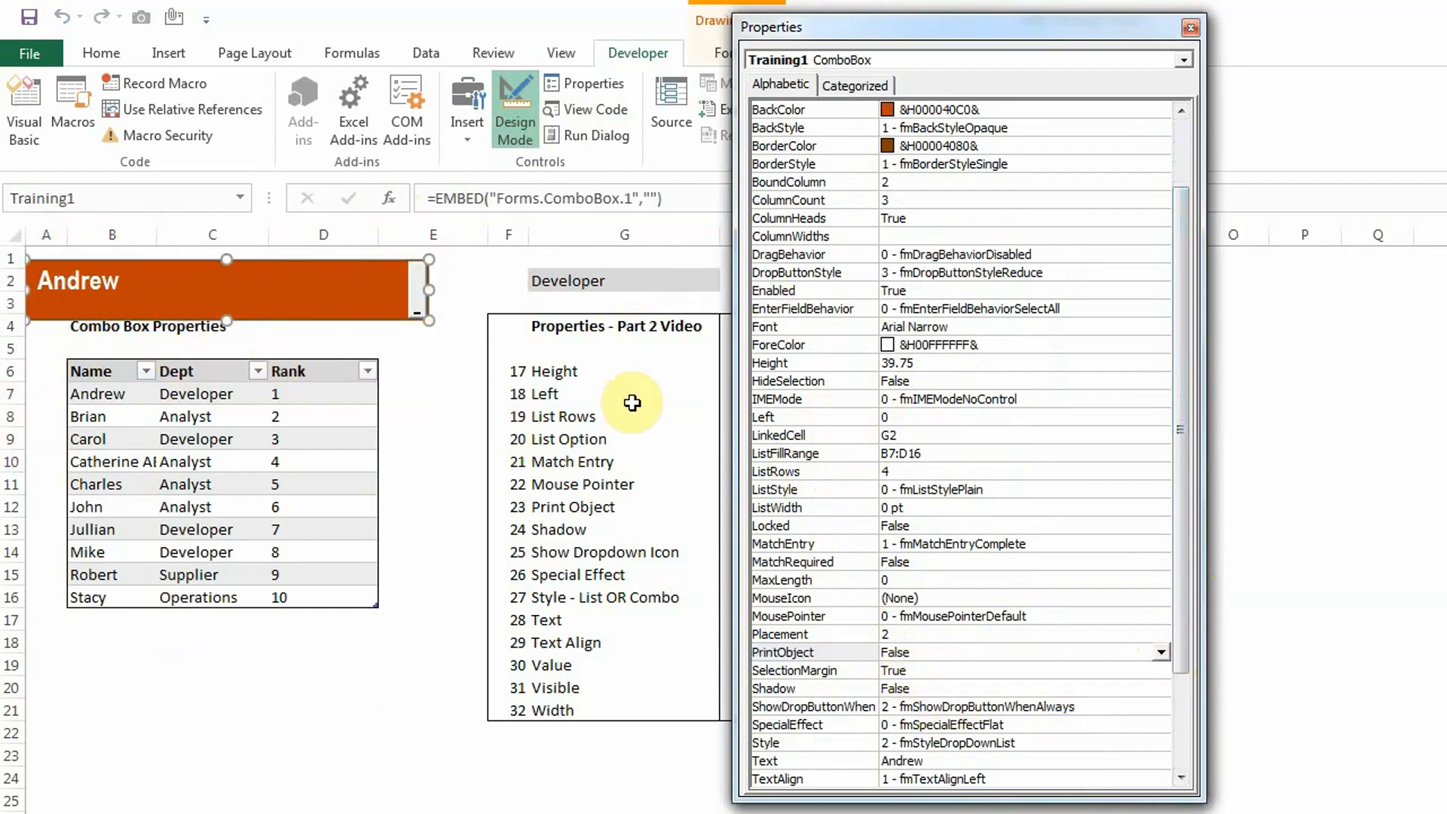
Set the combo box's Shadow property to True and select cell E7 to view the effect.
left_click(949, 669)
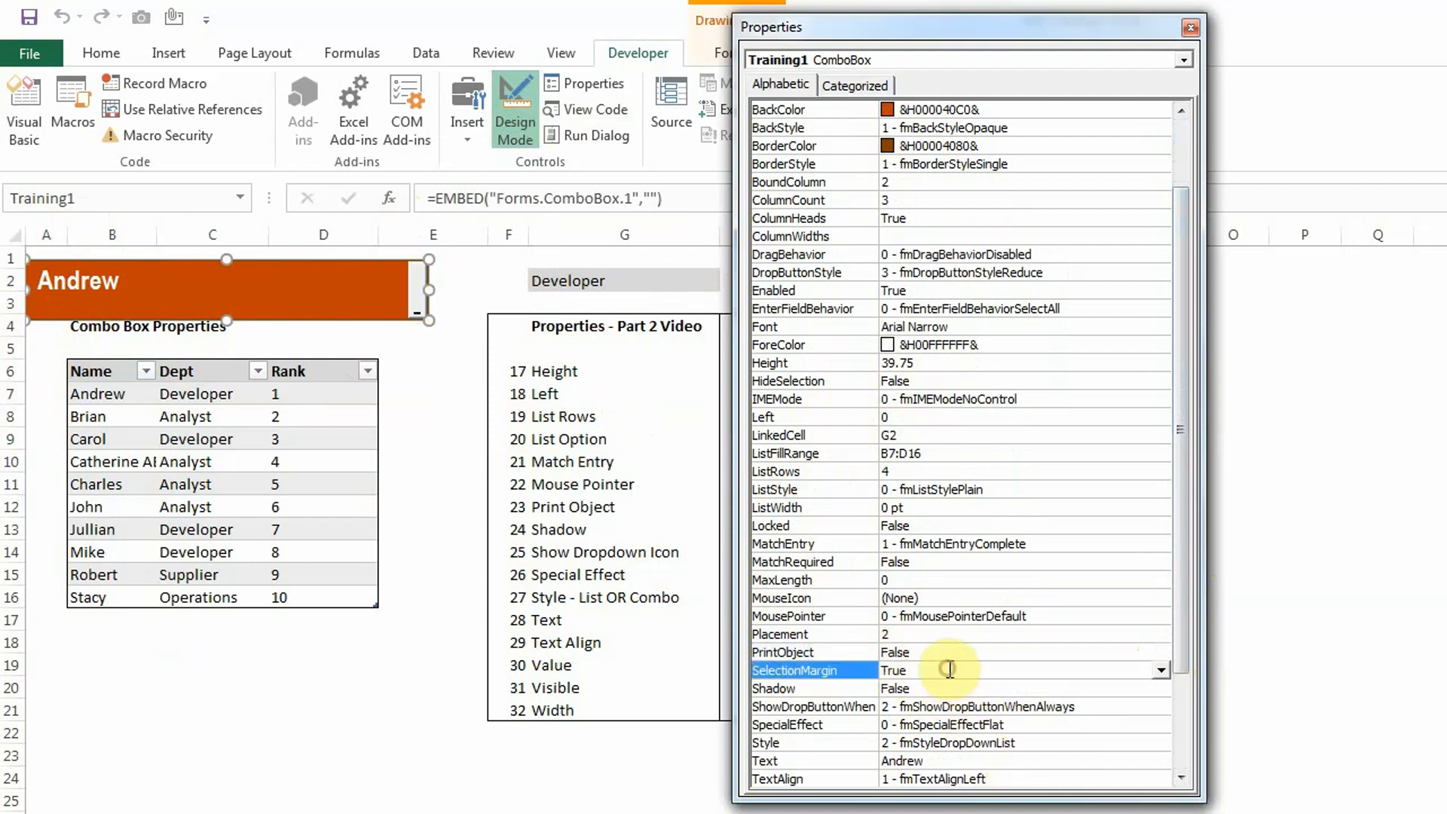
left_click(928, 688)
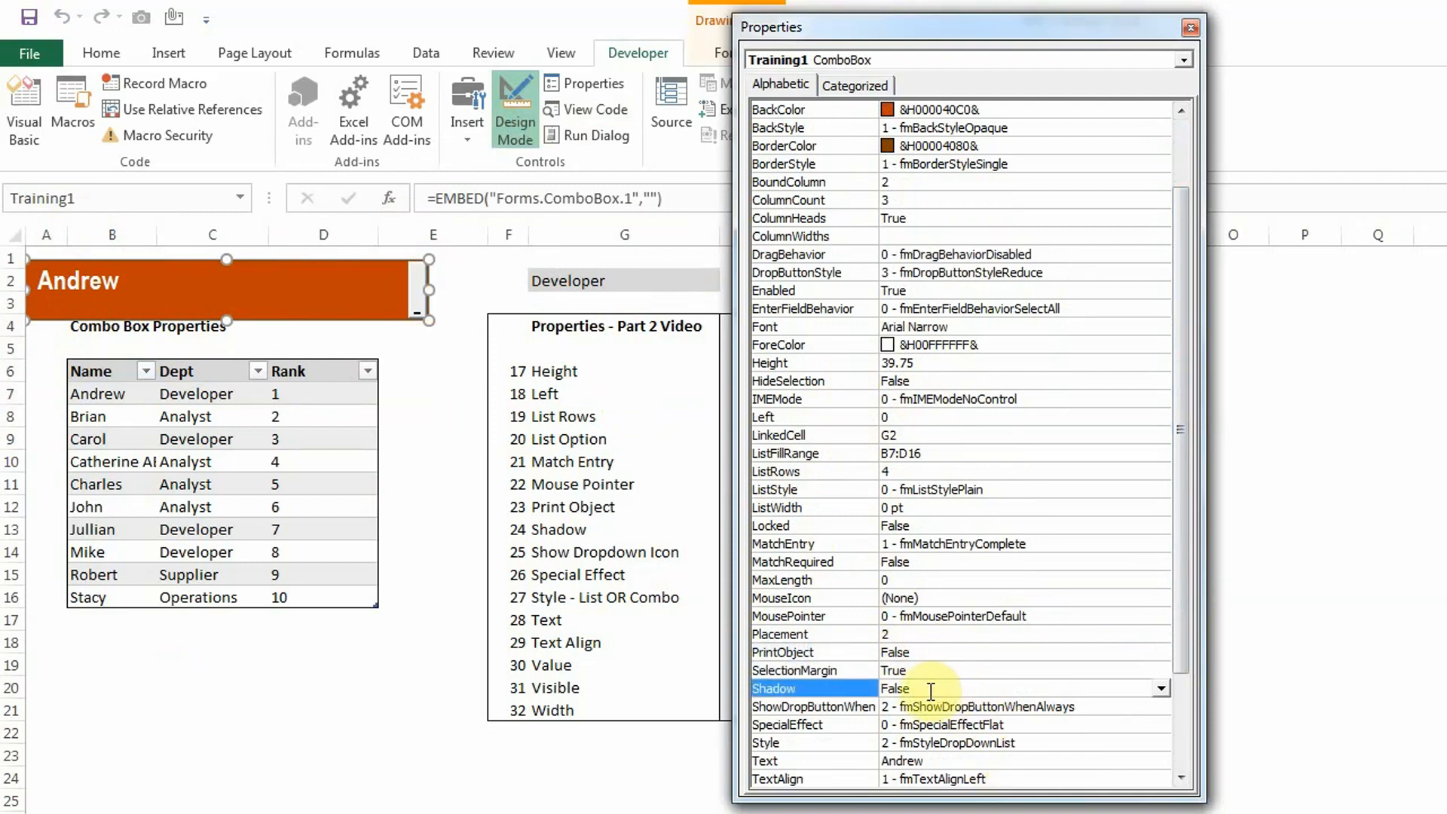
left_click(1159, 689)
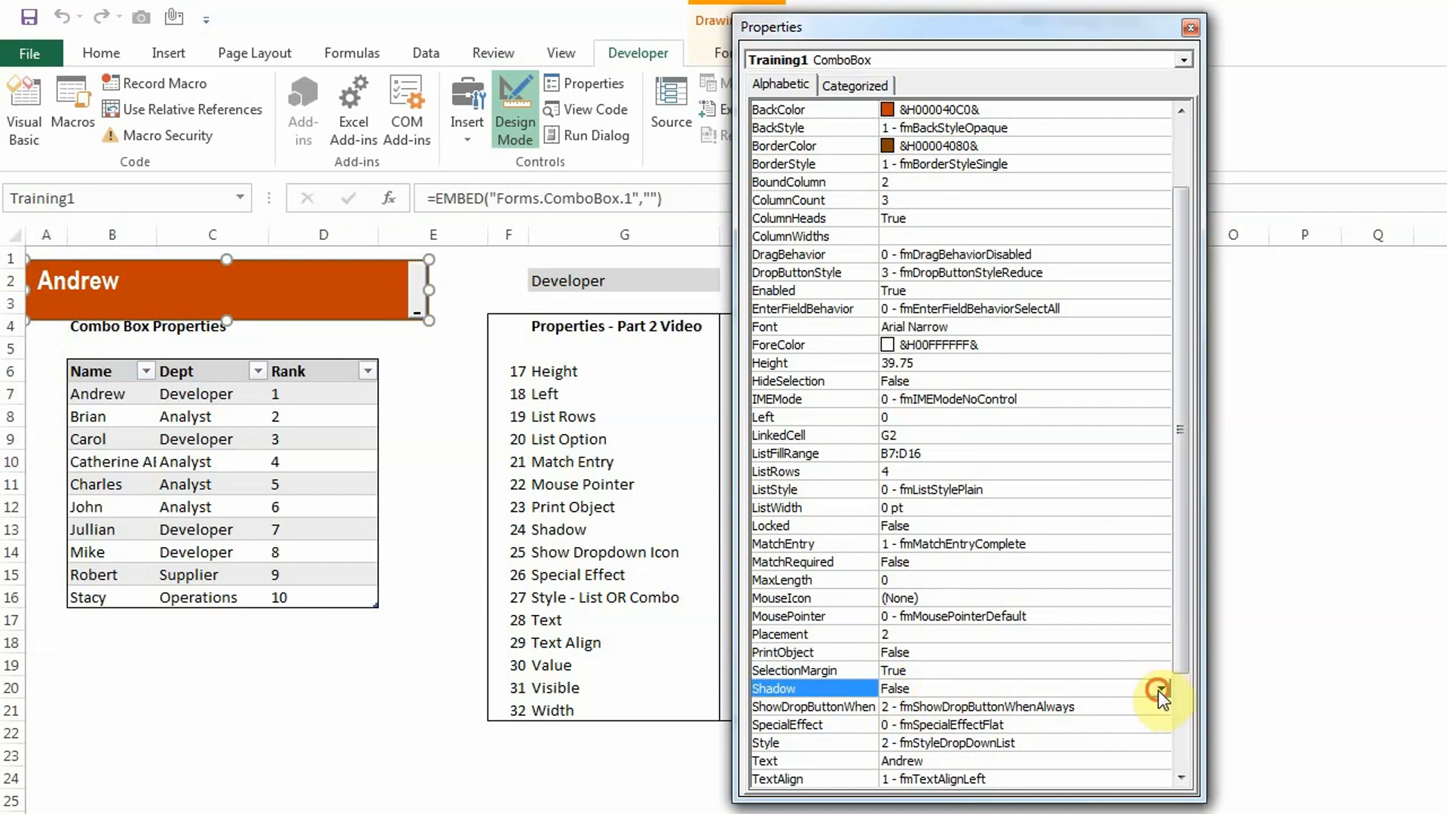
left_click(916, 706)
left_click(425, 401)
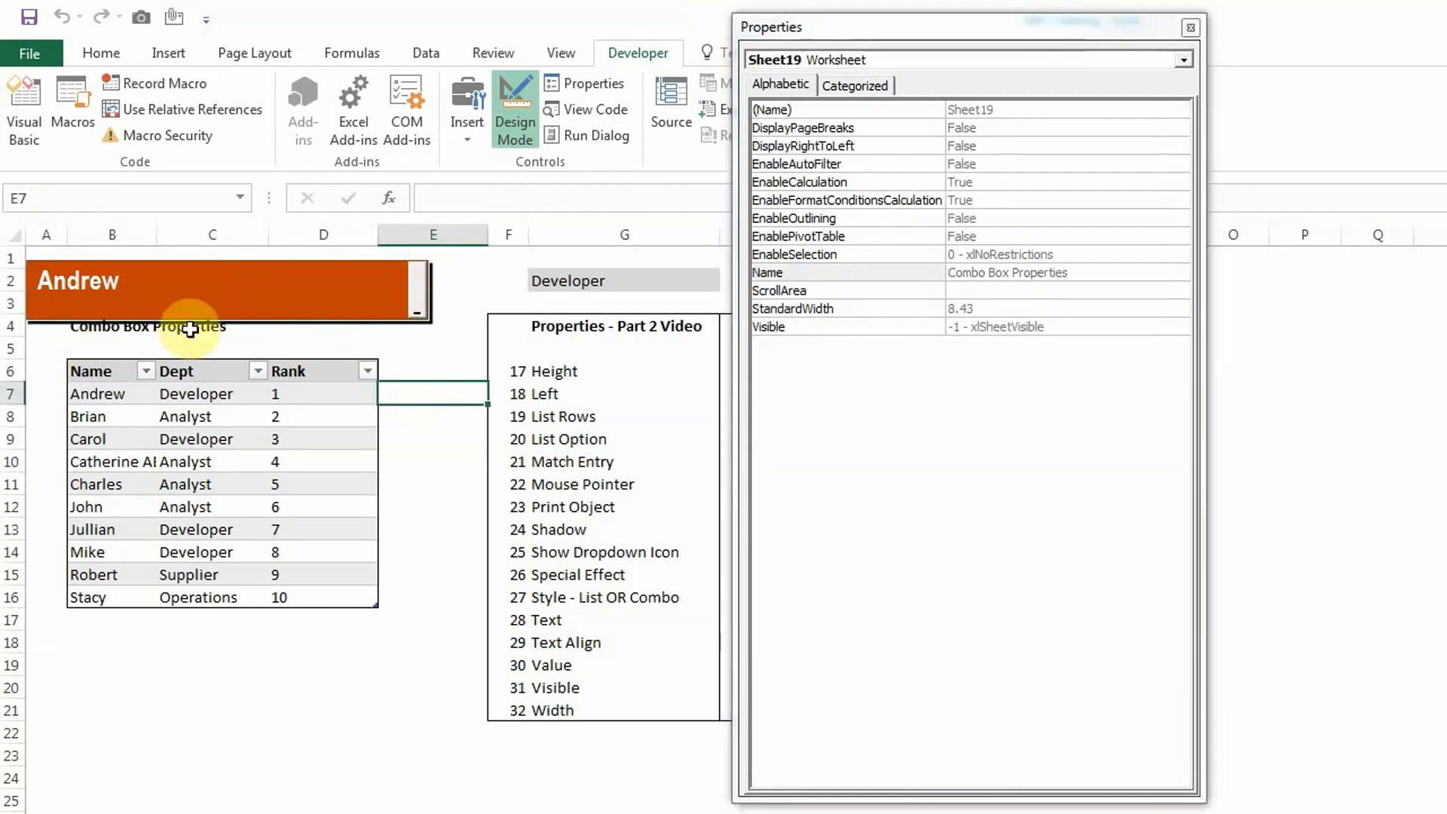
Select the combo box and set its ShowDropButtonWhen property to 0 - fmShowDropButtonWhenNever.
left_click(416, 313)
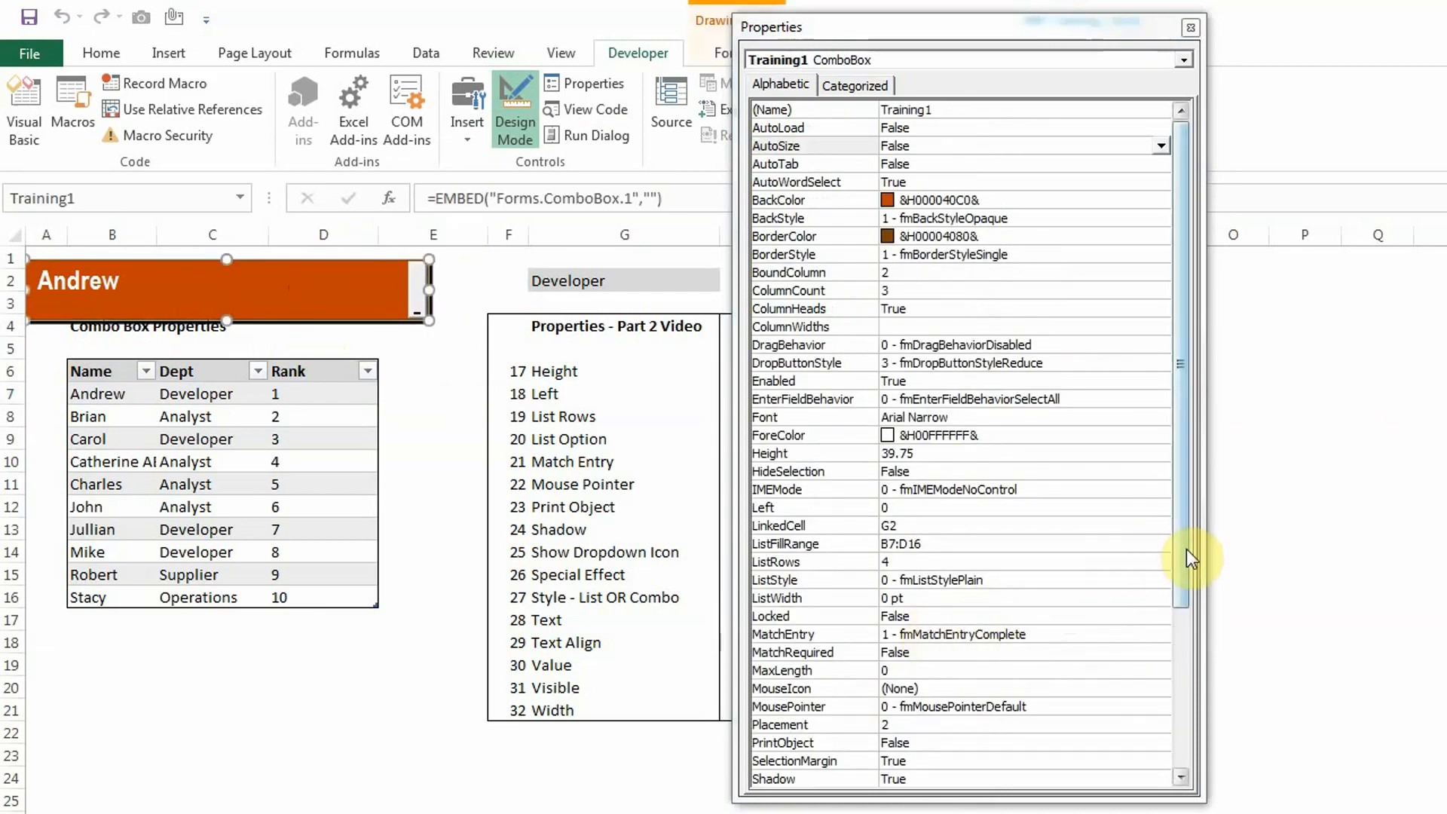
left_click_drag(1183, 558, 1183, 652)
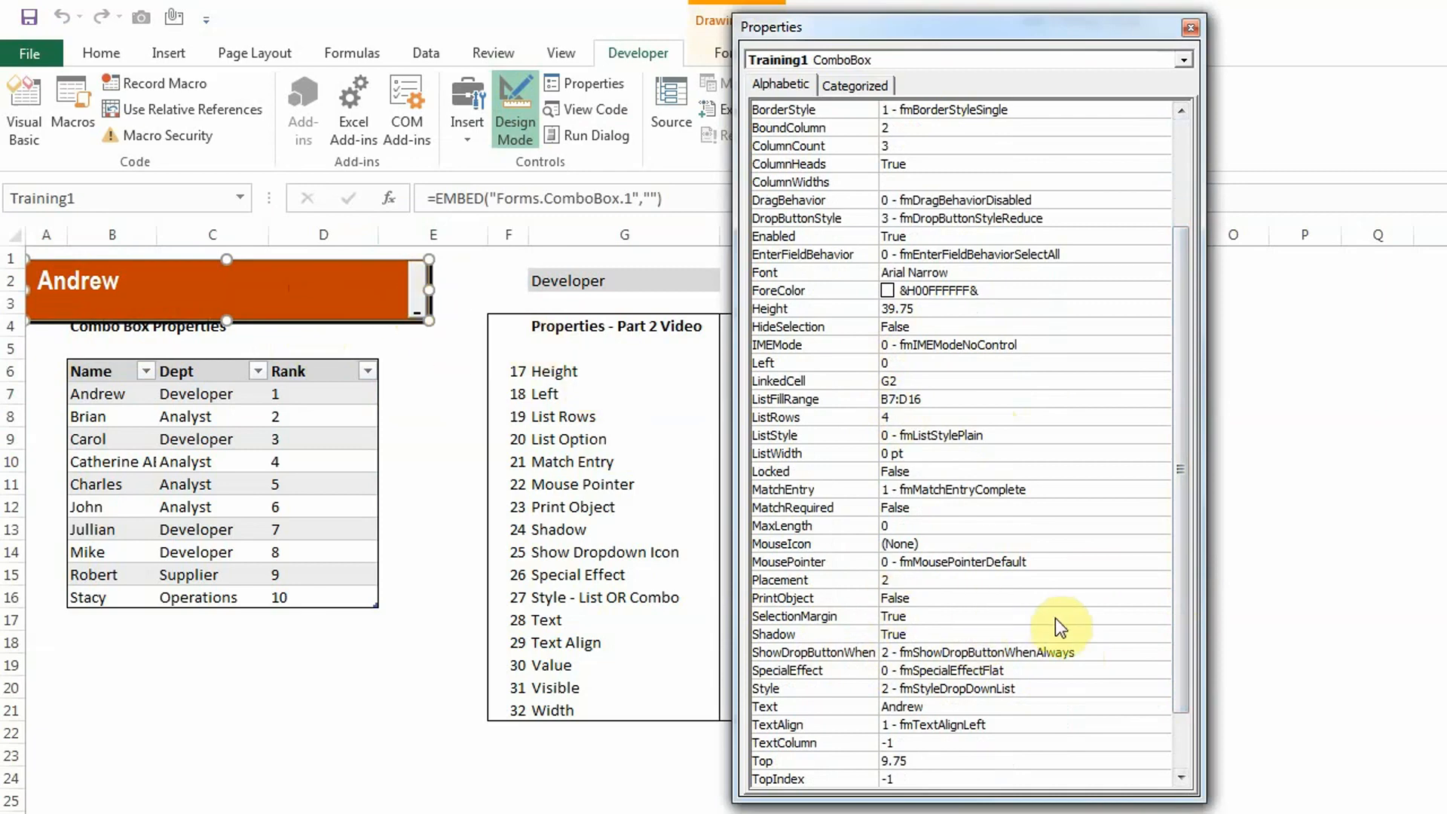
left_click(1102, 660)
left_click(1161, 653)
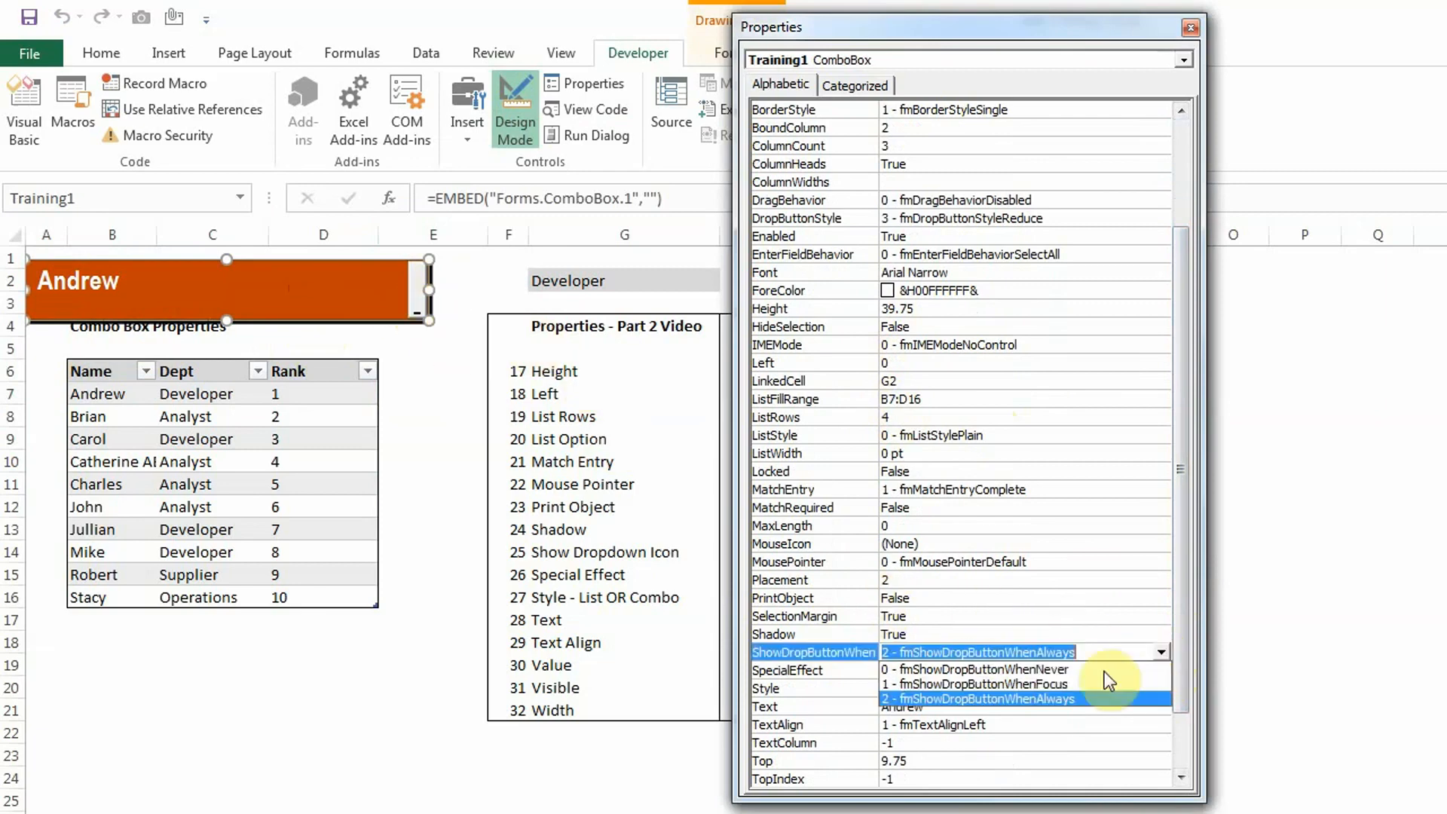
left_click(1055, 670)
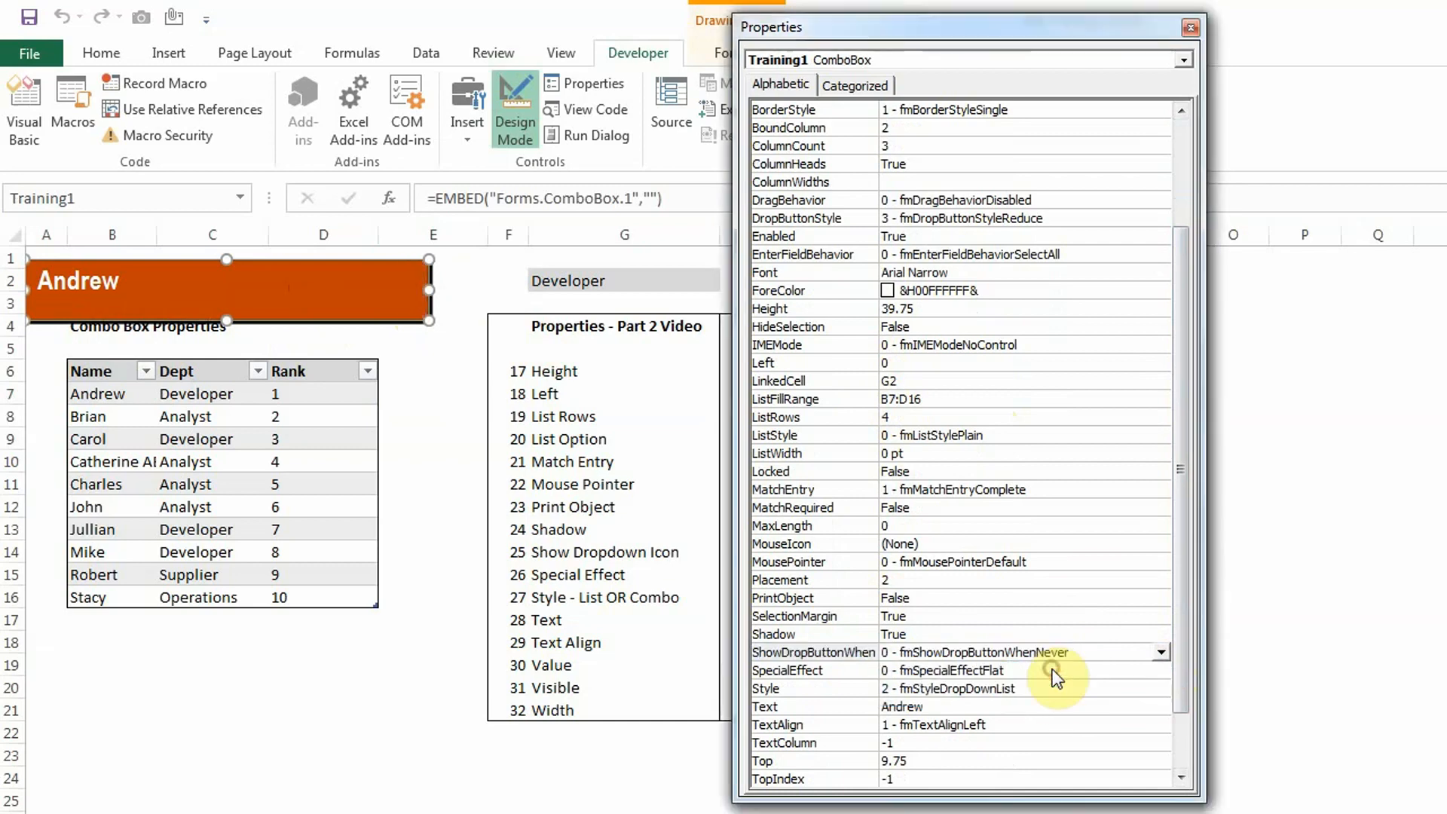
left_click(365, 298)
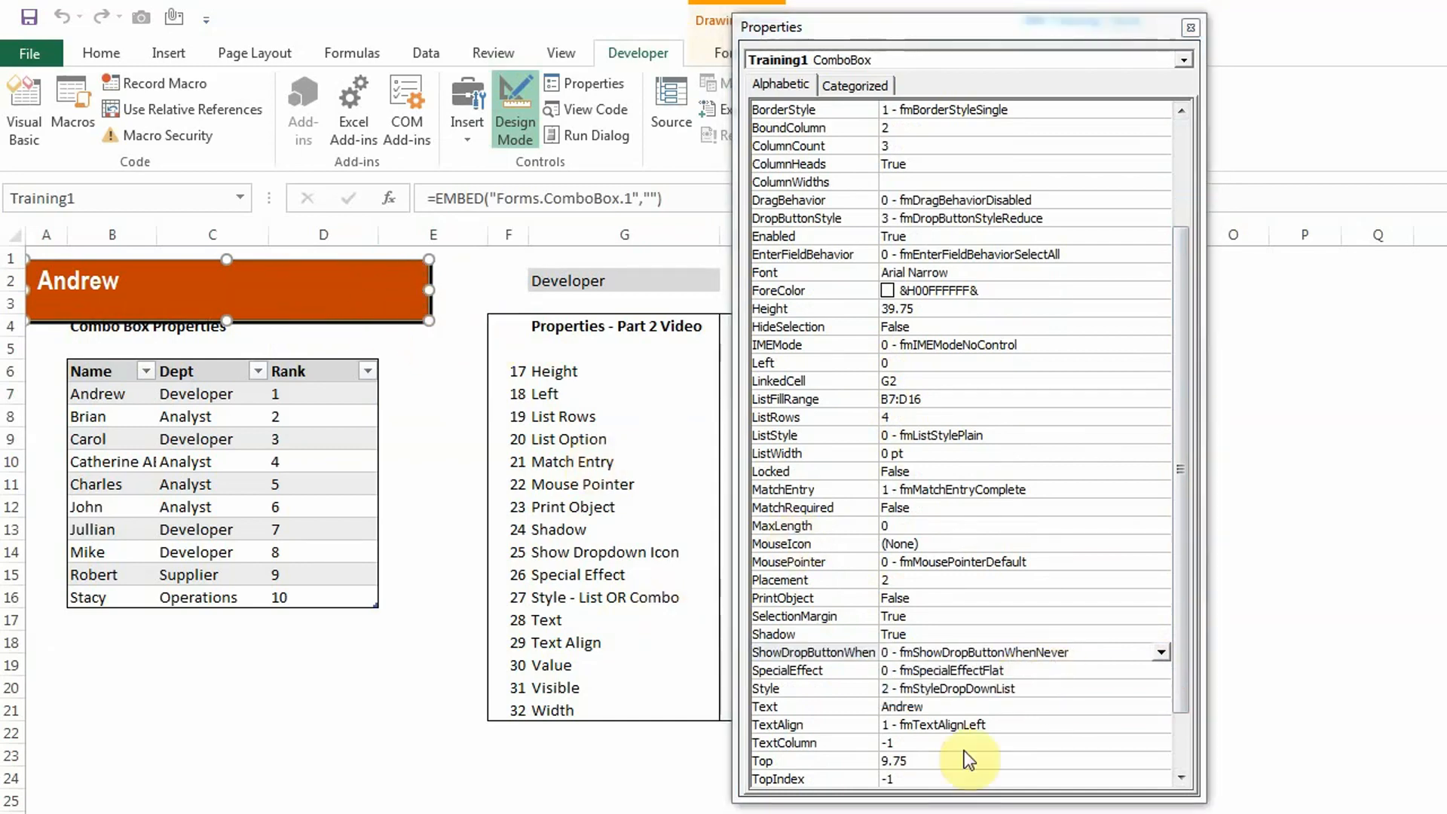
Set the combo box's ShowDropButtonWhen to 1 - fmShowDropButtonWhenFocus and check the drop button outside design mode.
left_click(1159, 652)
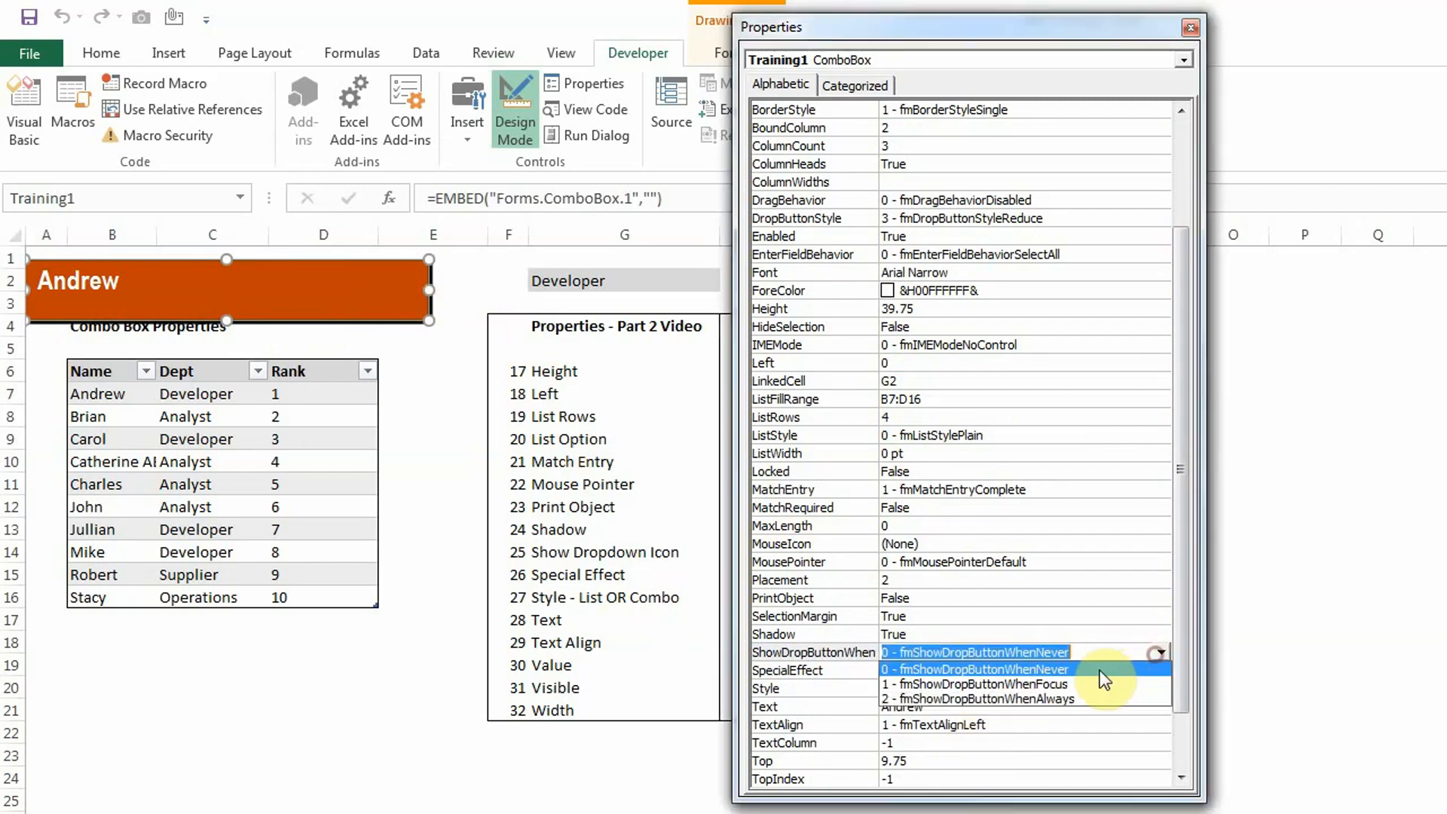
left_click(1059, 697)
left_click(516, 112)
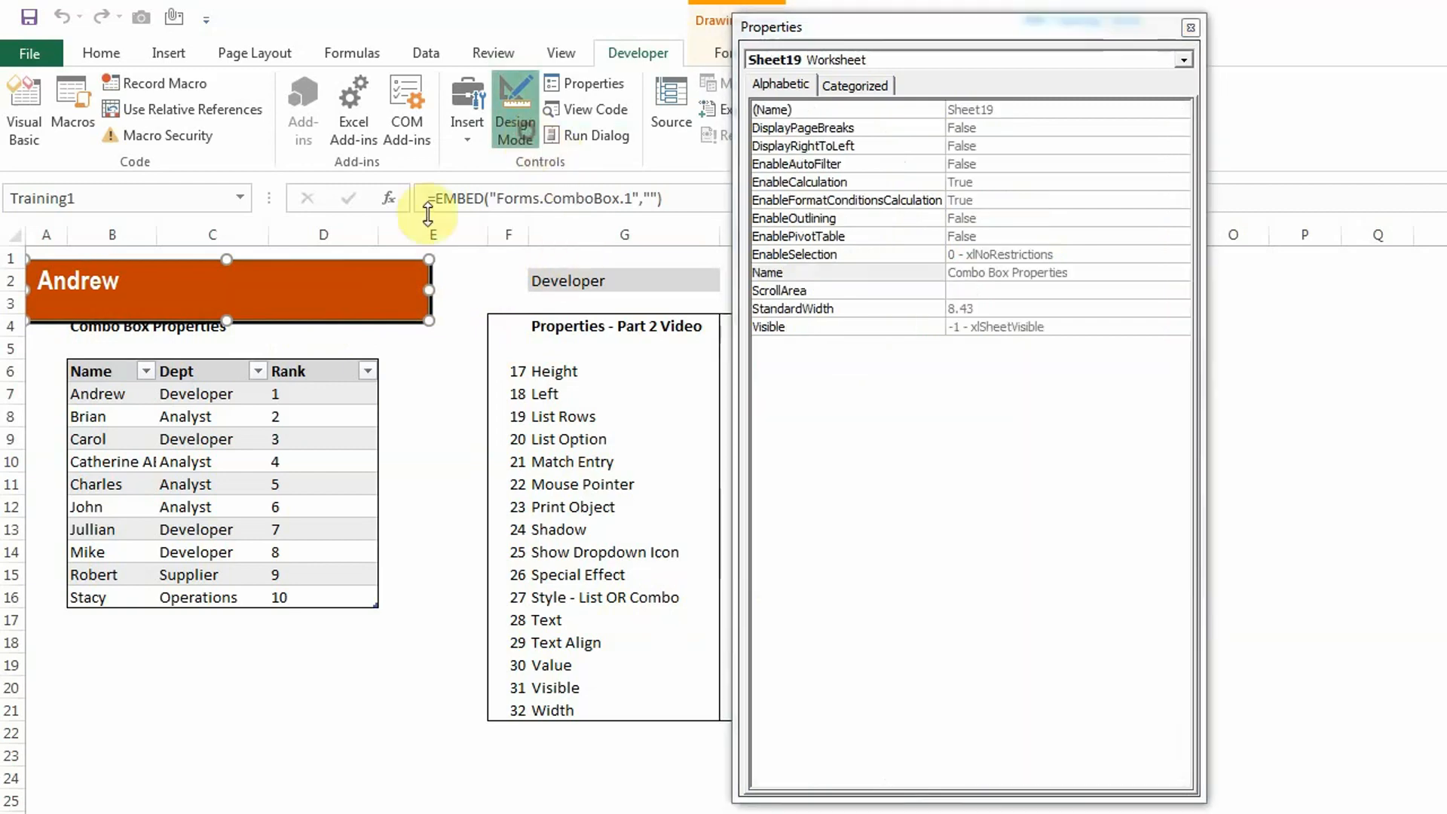
left_click(388, 288)
left_click(416, 300)
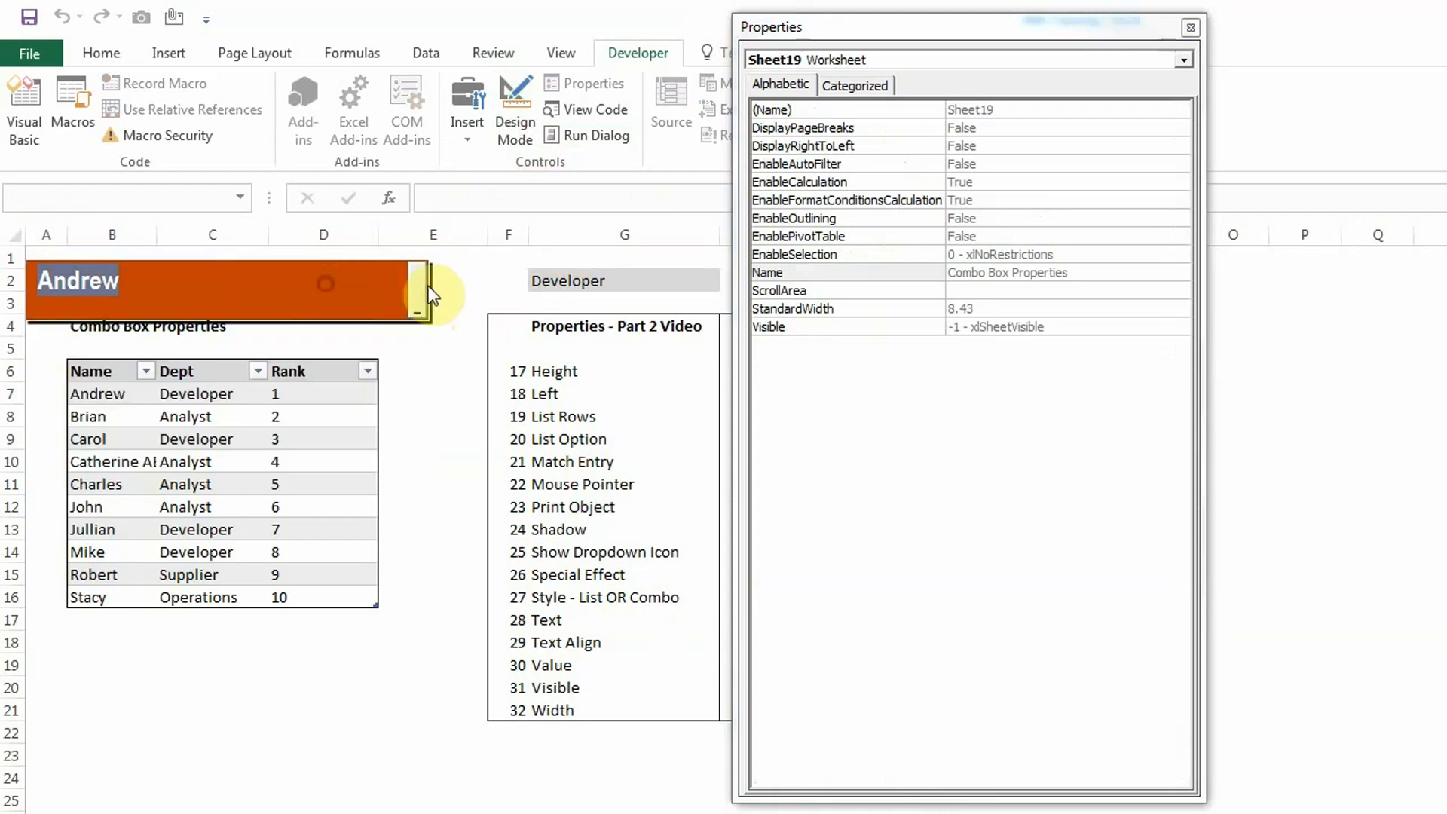
Return to design mode, select the combo box and set its Shadow property to False.
left_click(515, 113)
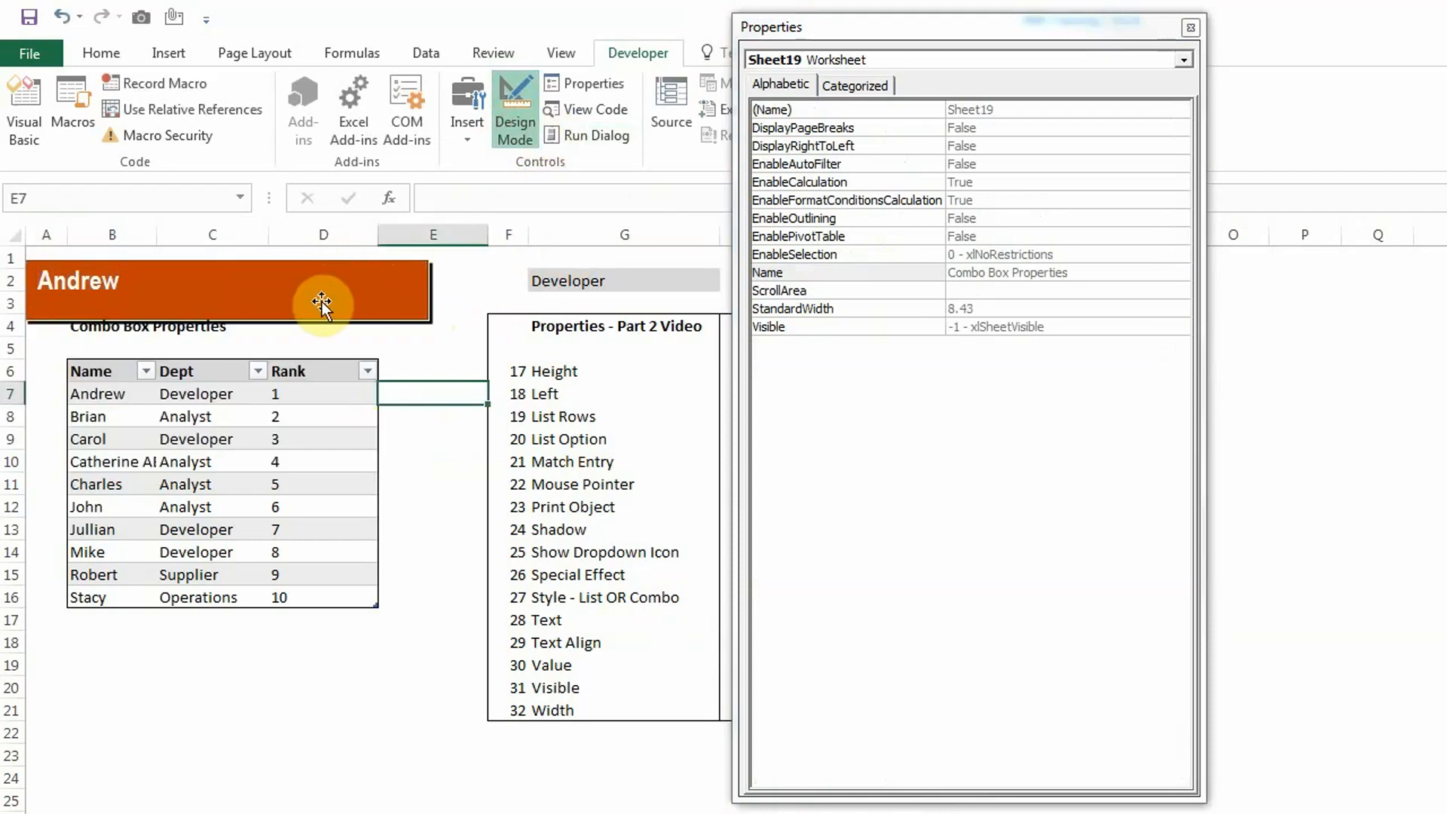
left_click(321, 300)
left_click_drag(1177, 573, 1184, 684)
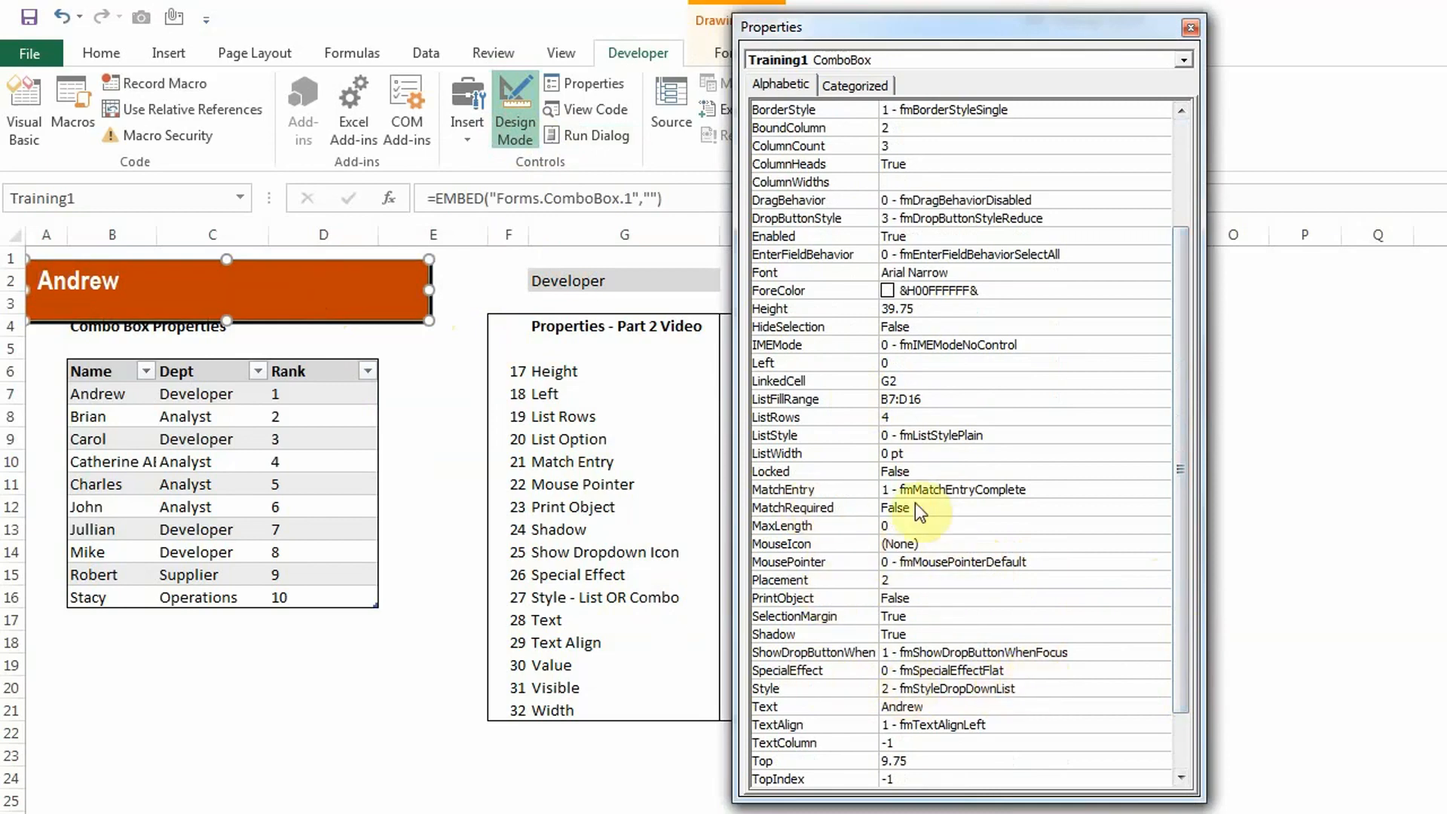
left_click(946, 637)
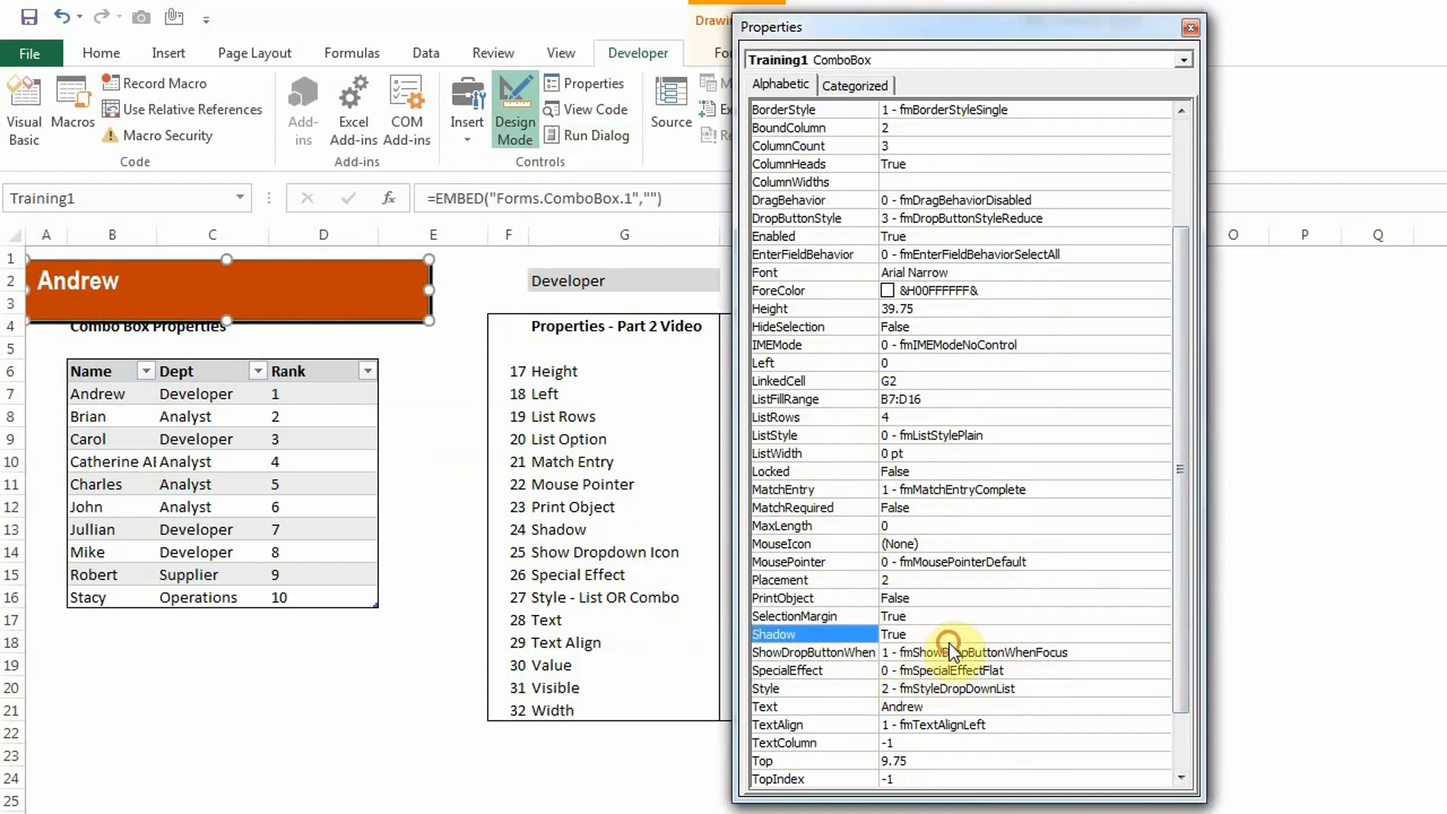
left_click(1162, 635)
left_click(996, 668)
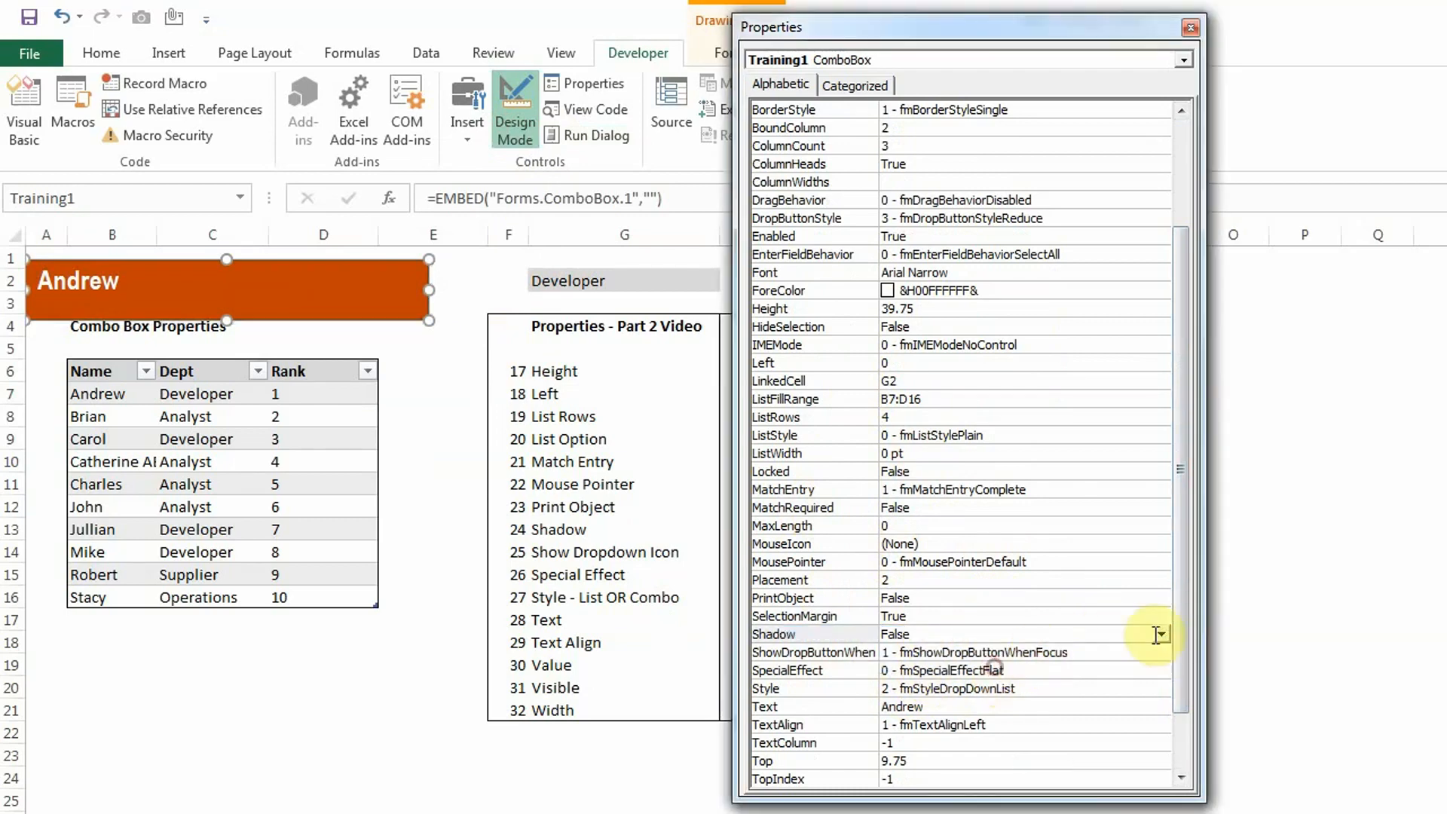
Set the combo box's SpecialEffect to 1 - fmSpecialEffectRaised and move the box so its left edge lines up with column B.
left_click(1010, 670)
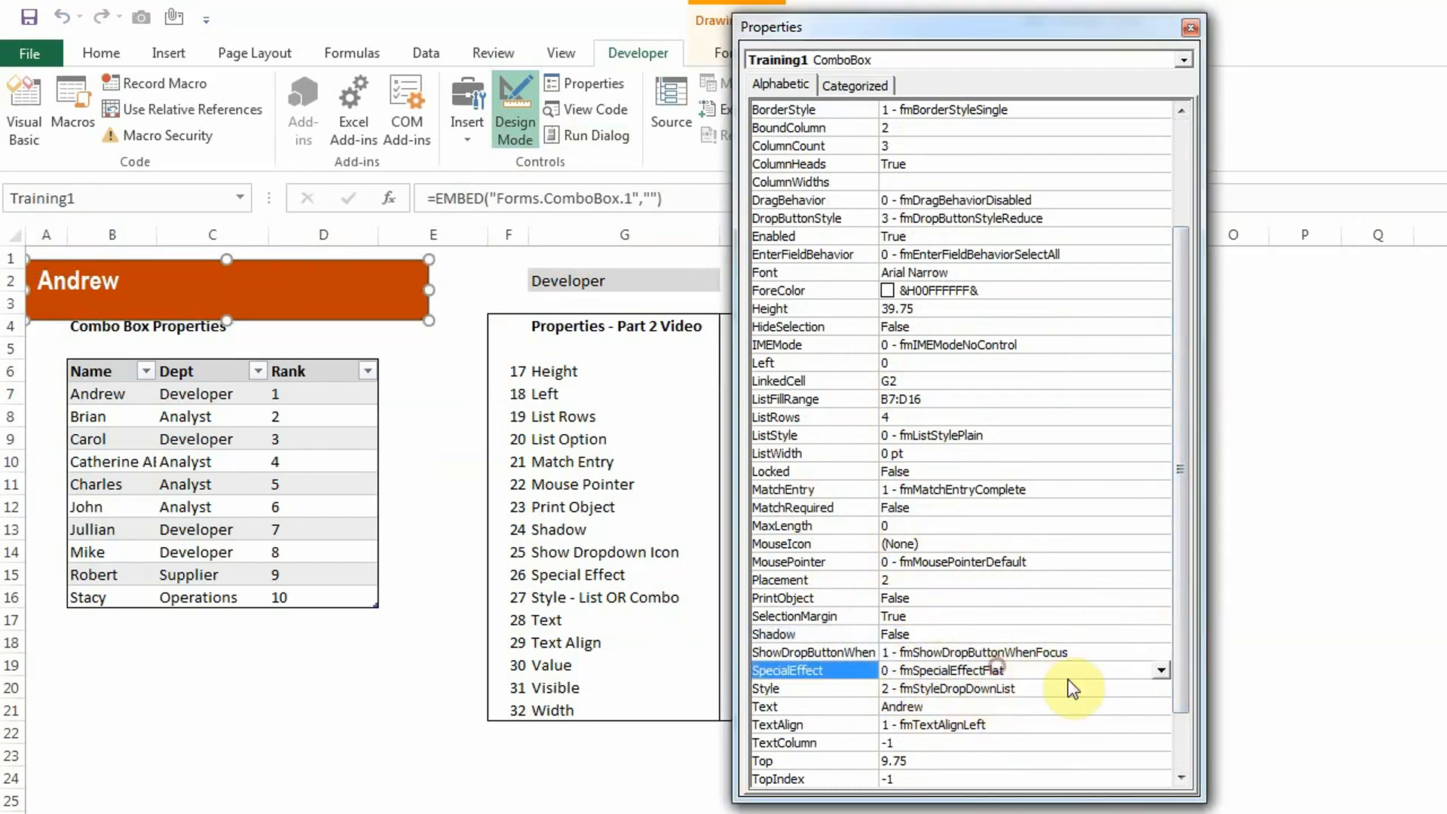
left_click(1165, 669)
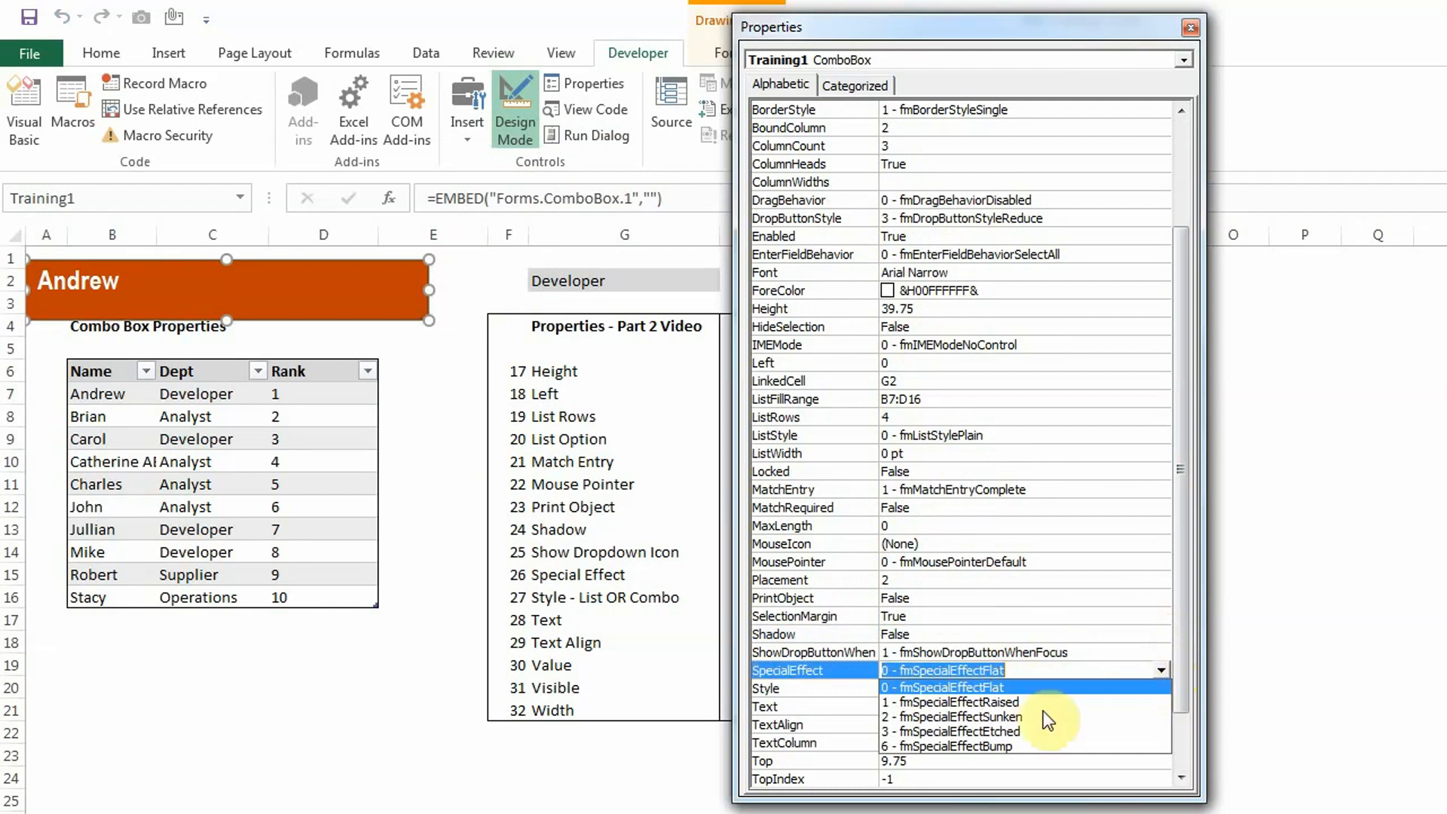
left_click(980, 701)
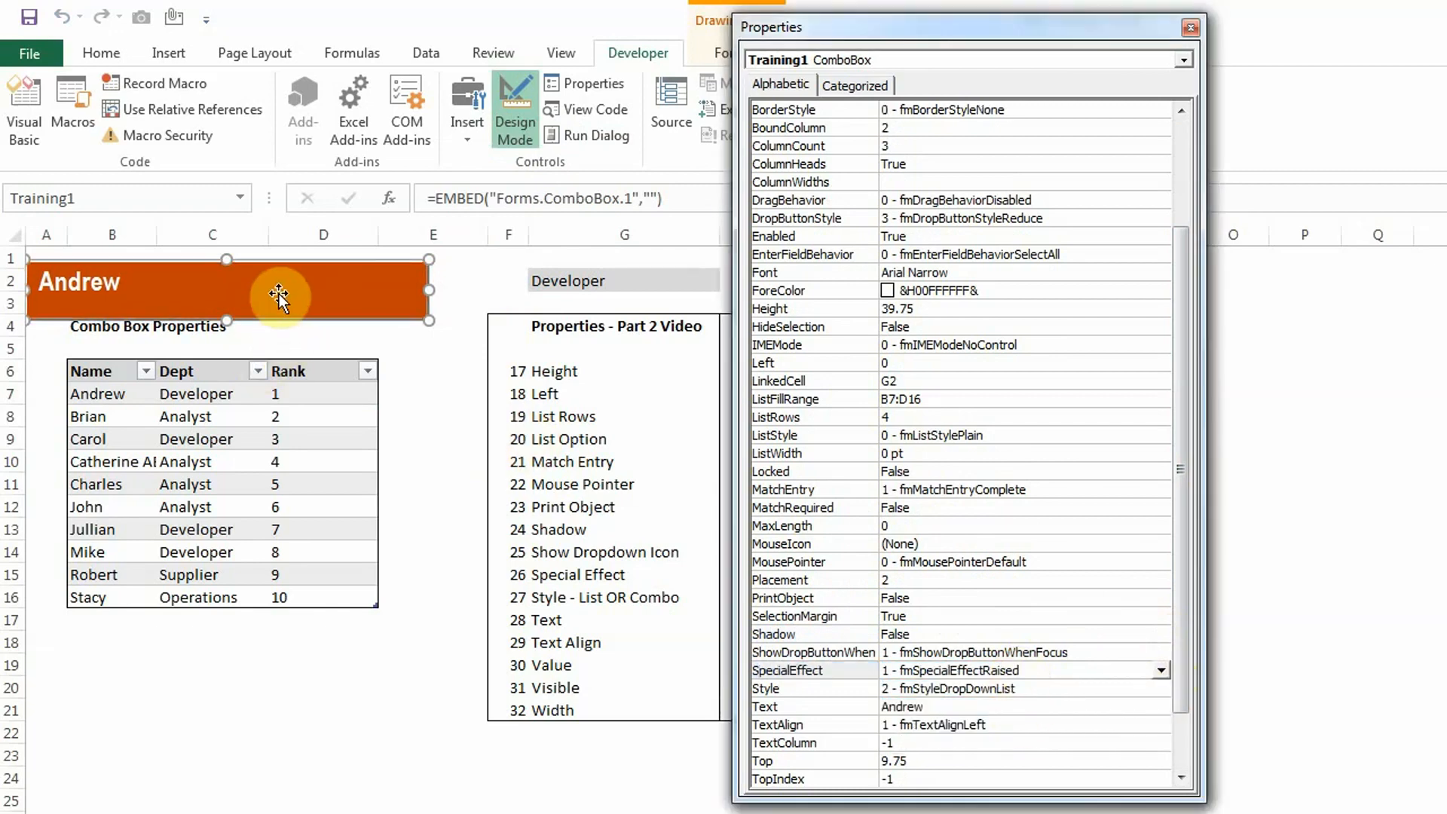
left_click_drag(275, 296, 314, 291)
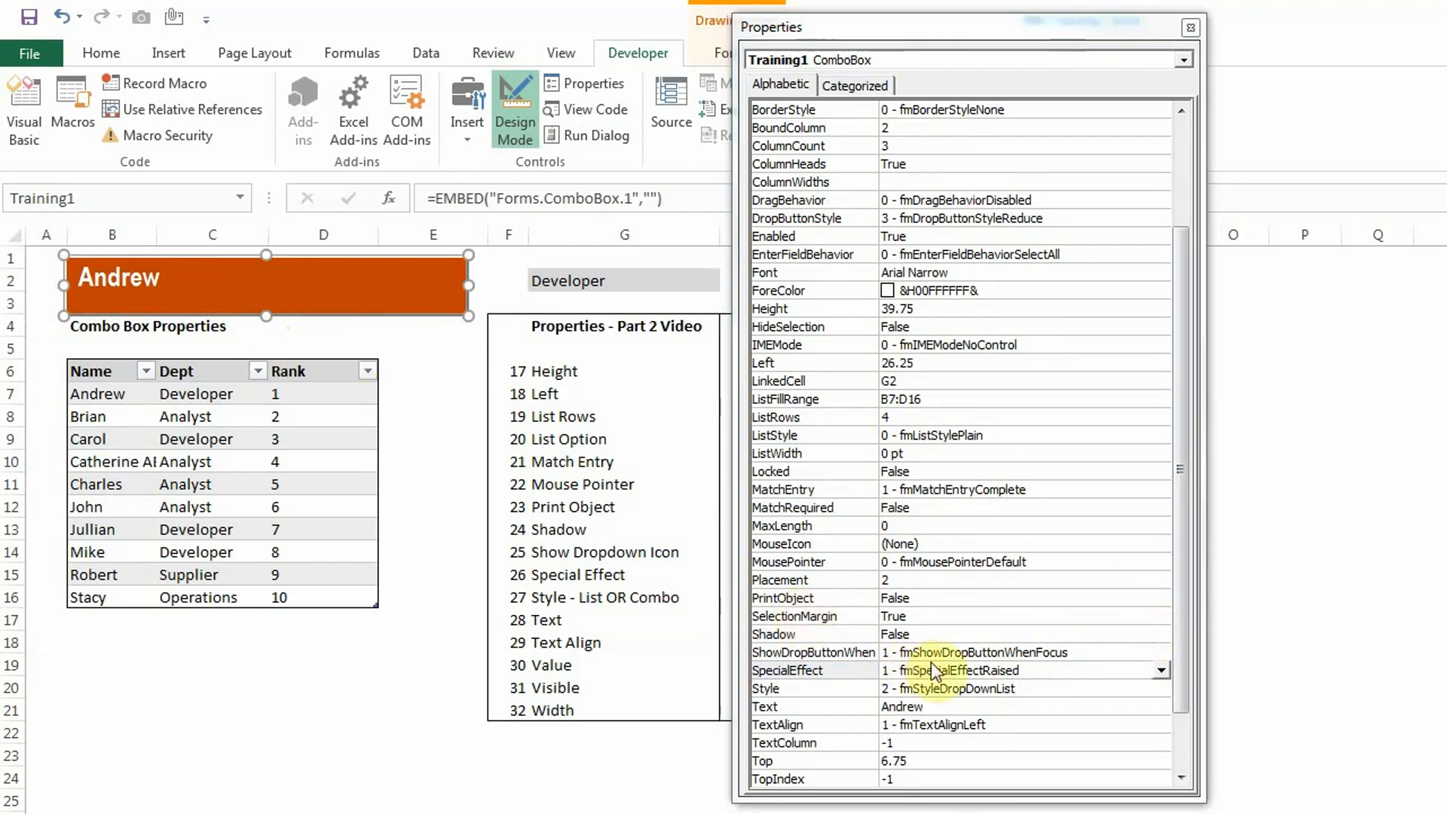
Set the combo box's SpecialEffect to 2 - fmSpecialEffectSunken and select cell E6 to view the effect.
left_click(1164, 669)
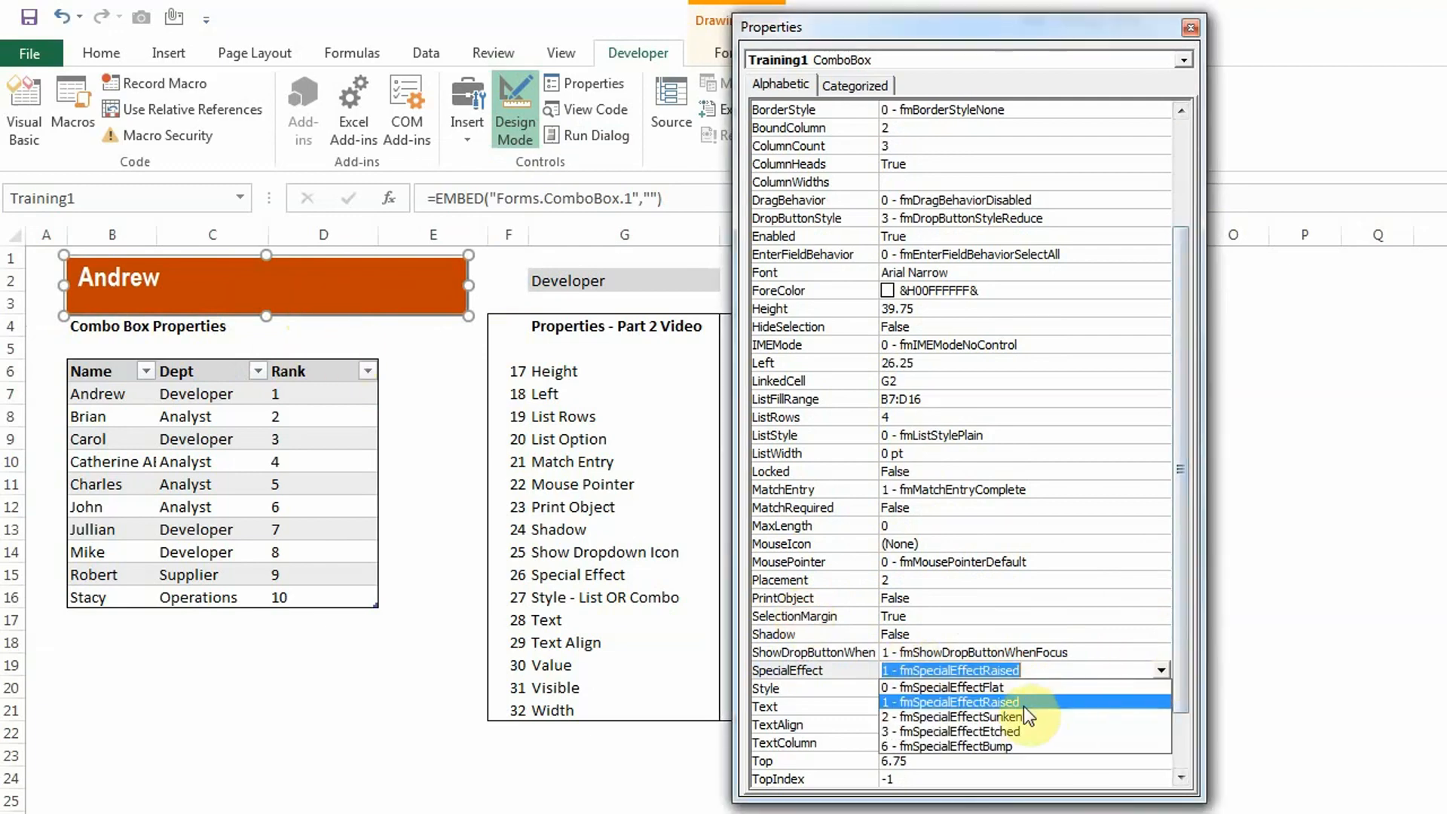
left_click(1015, 722)
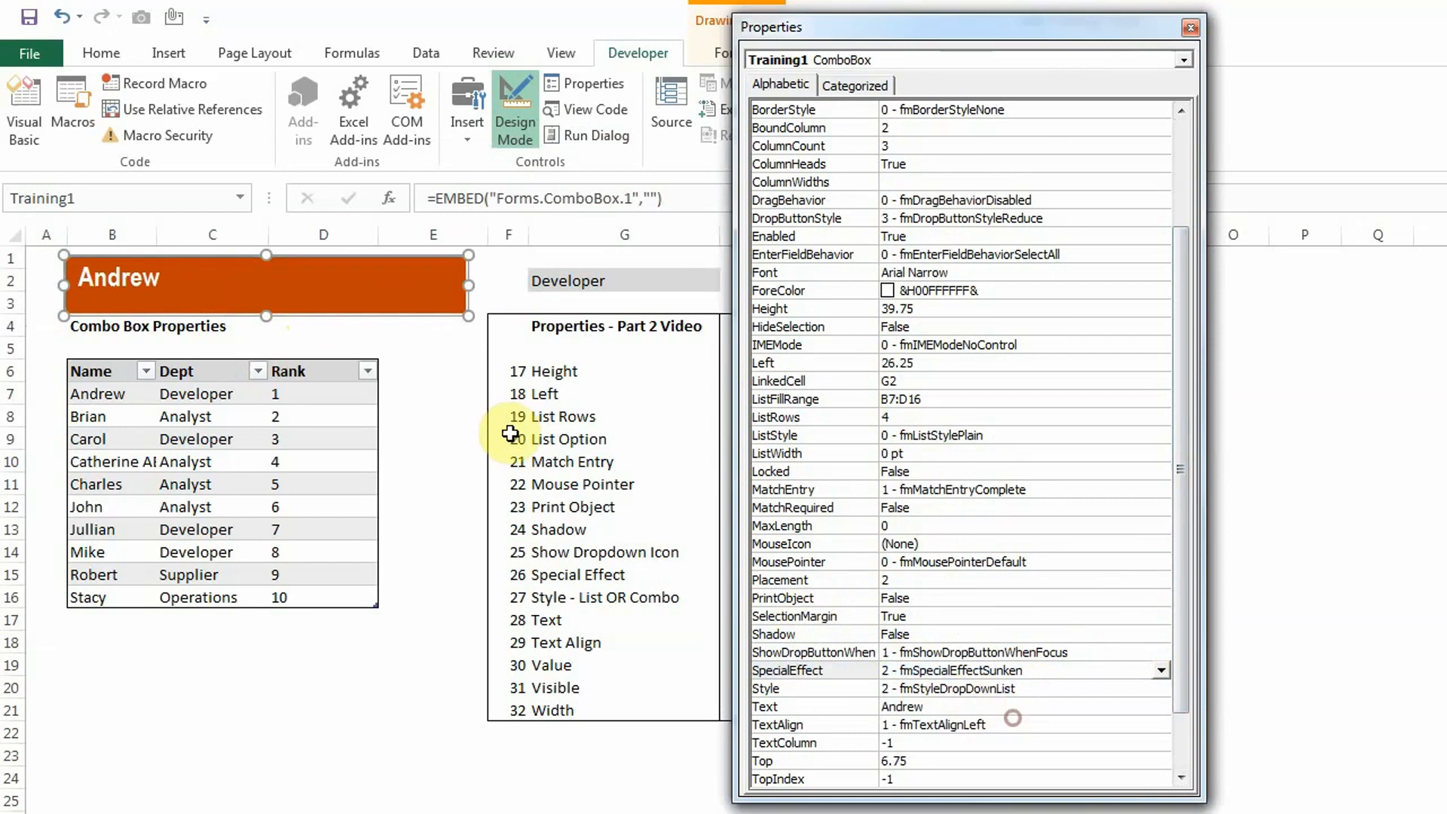
left_click(396, 367)
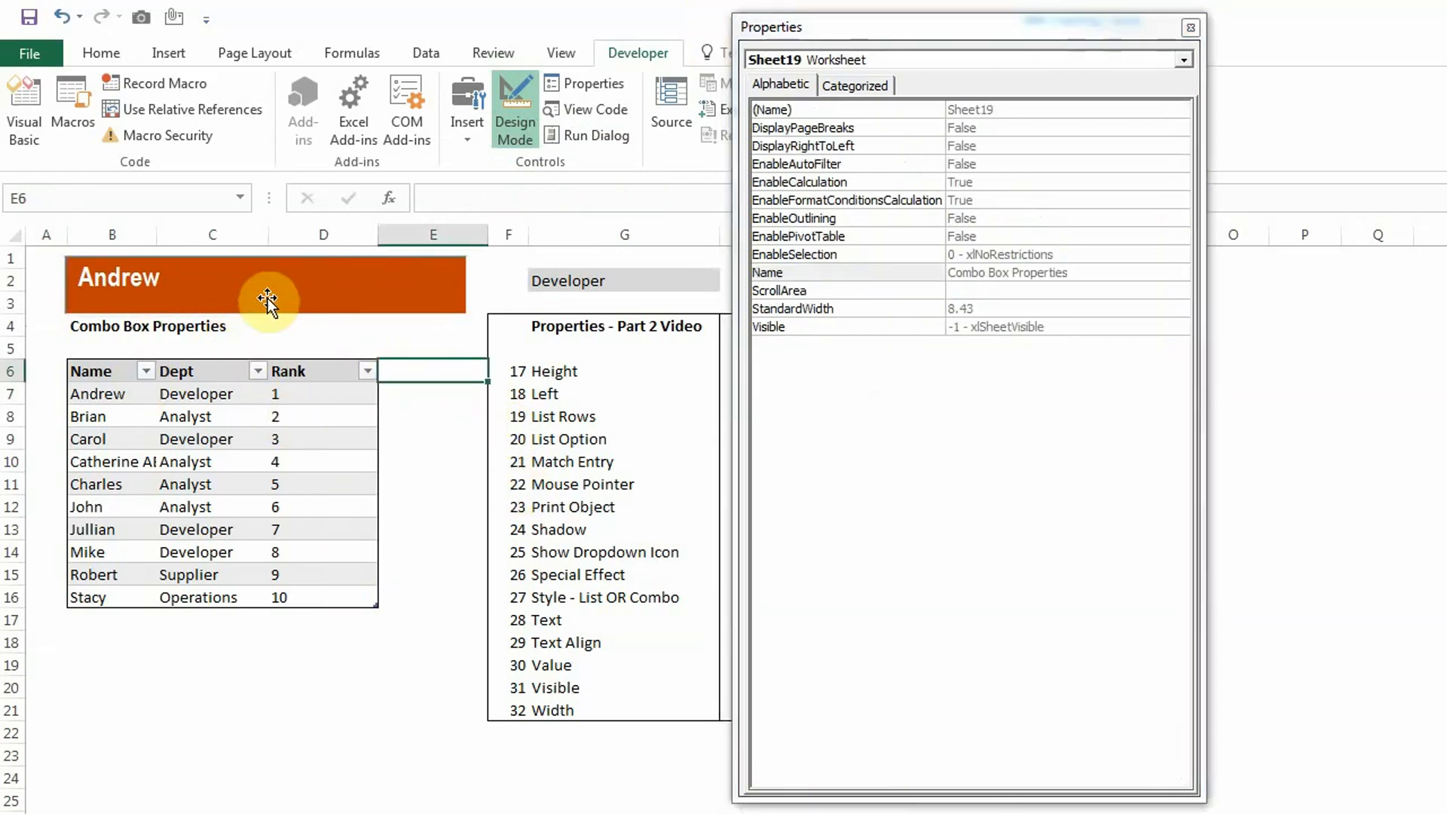
Reselect the combo box and set its Style property to 0 - fmStyleDropDownCombo.
left_click(313, 291)
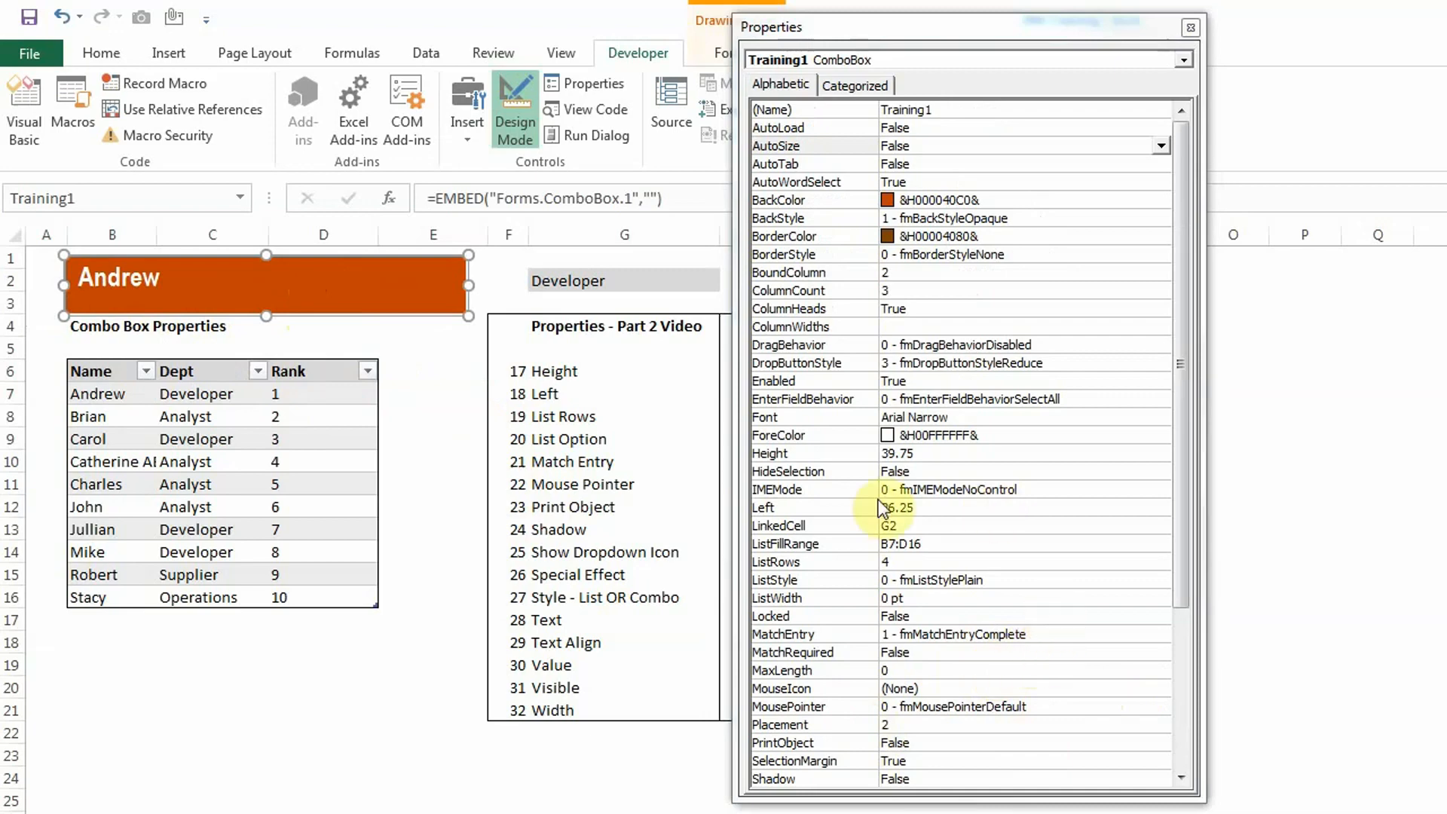
left_click_drag(1174, 568, 1175, 755)
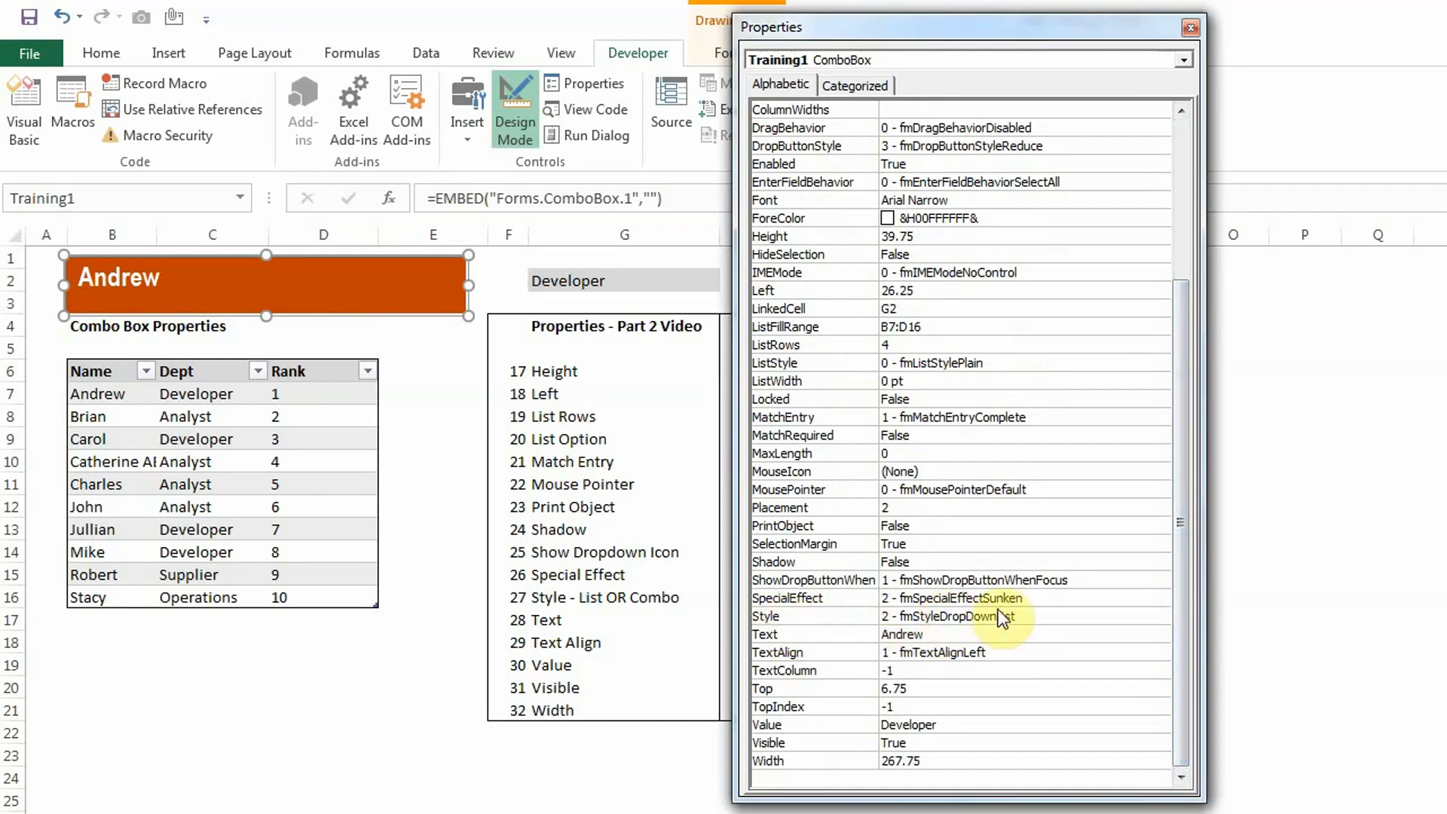
left_click(1021, 616)
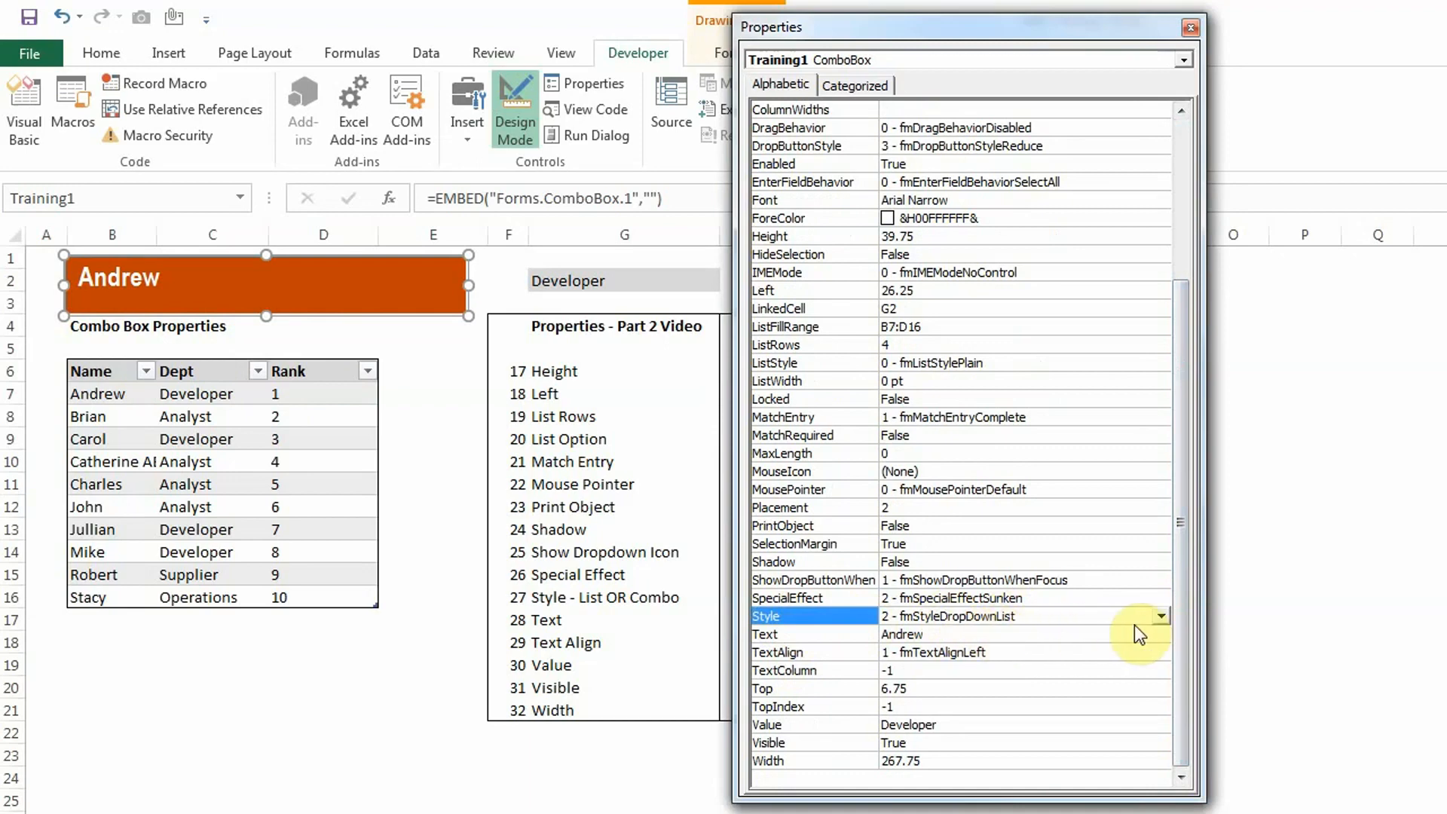
left_click(1161, 616)
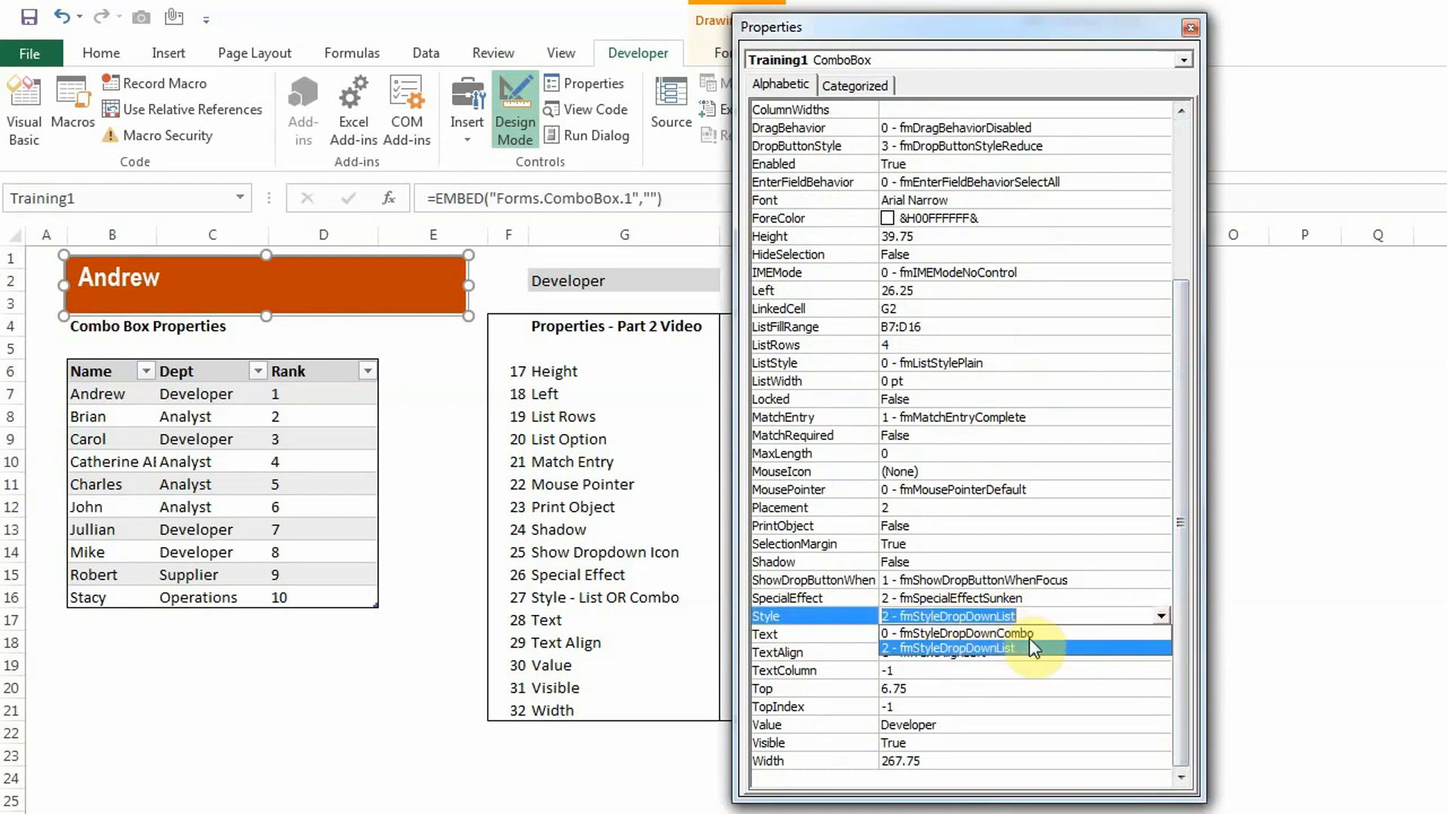
left_click(1015, 633)
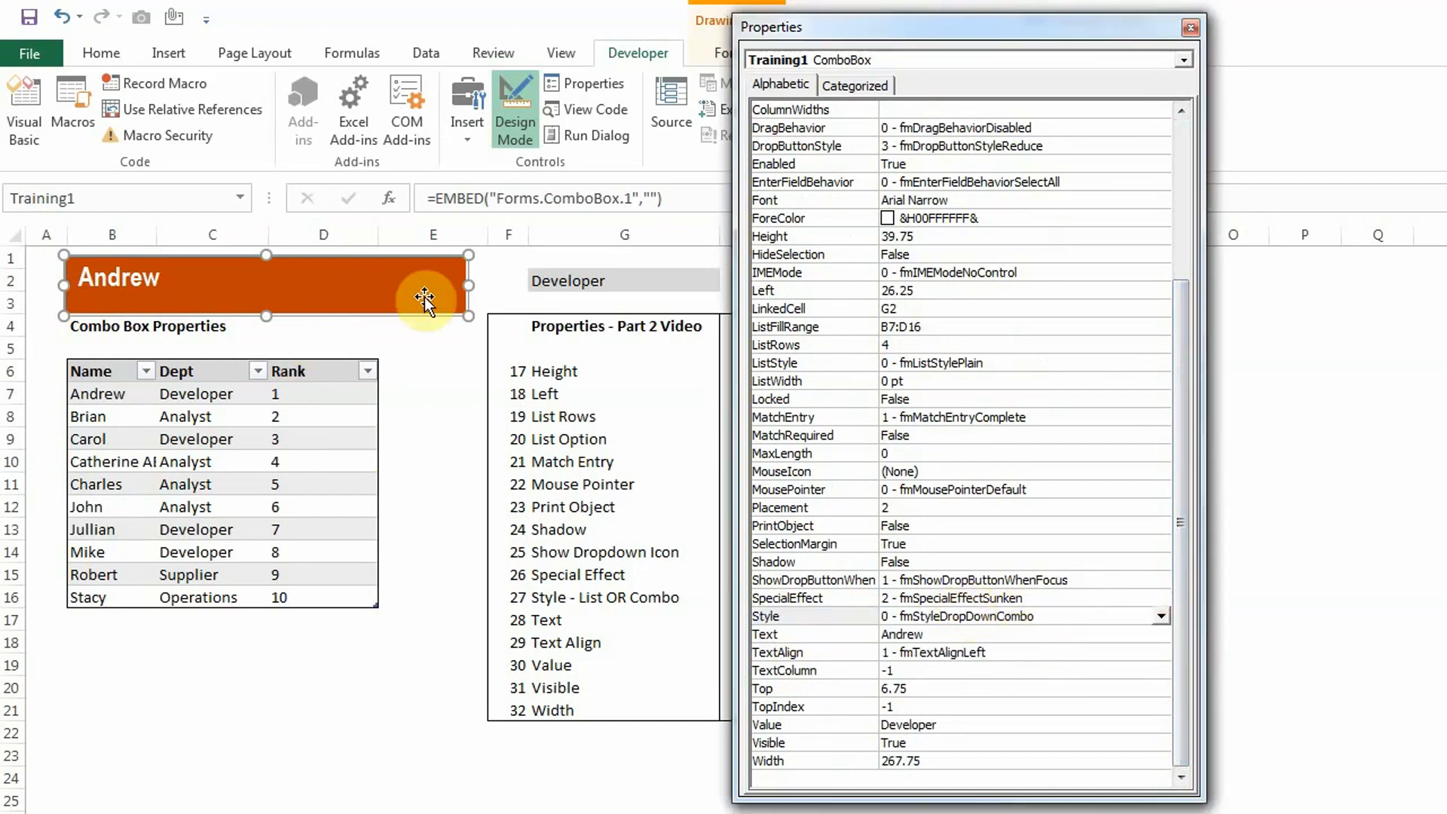
Leave design mode and test how the combo box's drop button and text area respond.
left_click(533, 114)
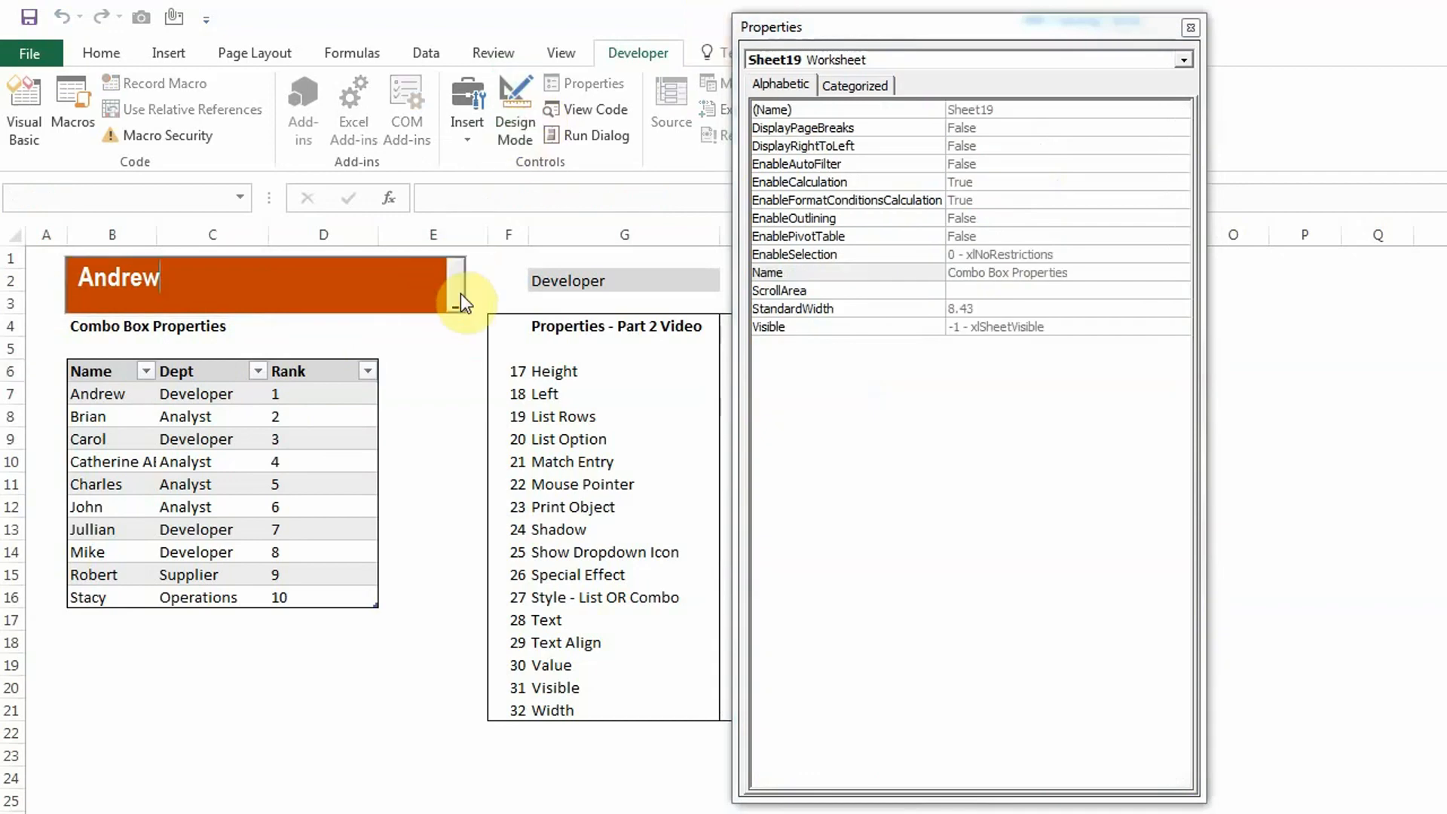
left_click(460, 292)
left_click(356, 275)
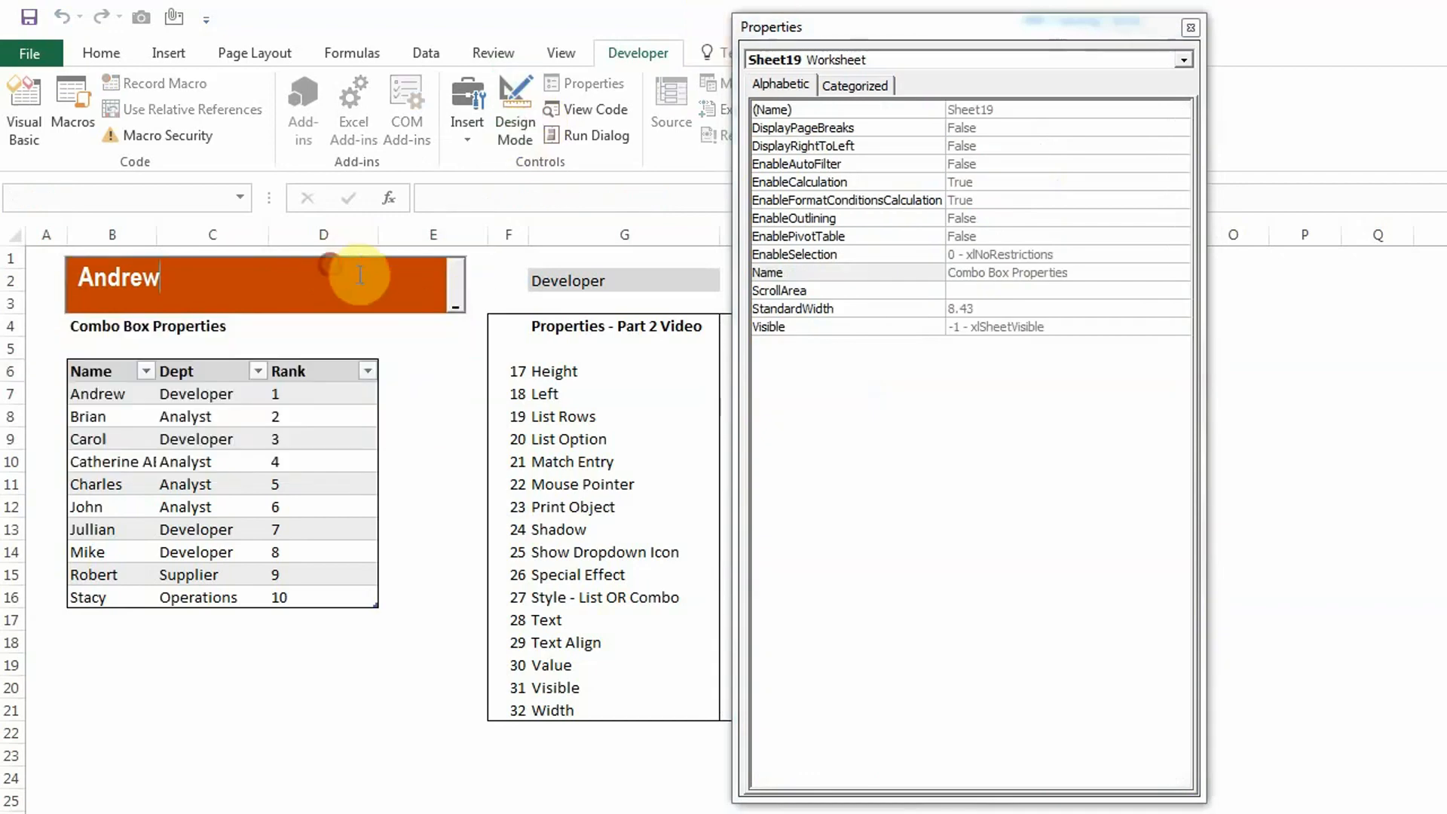
Return to design mode, select the combo box and set its Style property to 2 - fmStyleDropDownList.
left_click(508, 110)
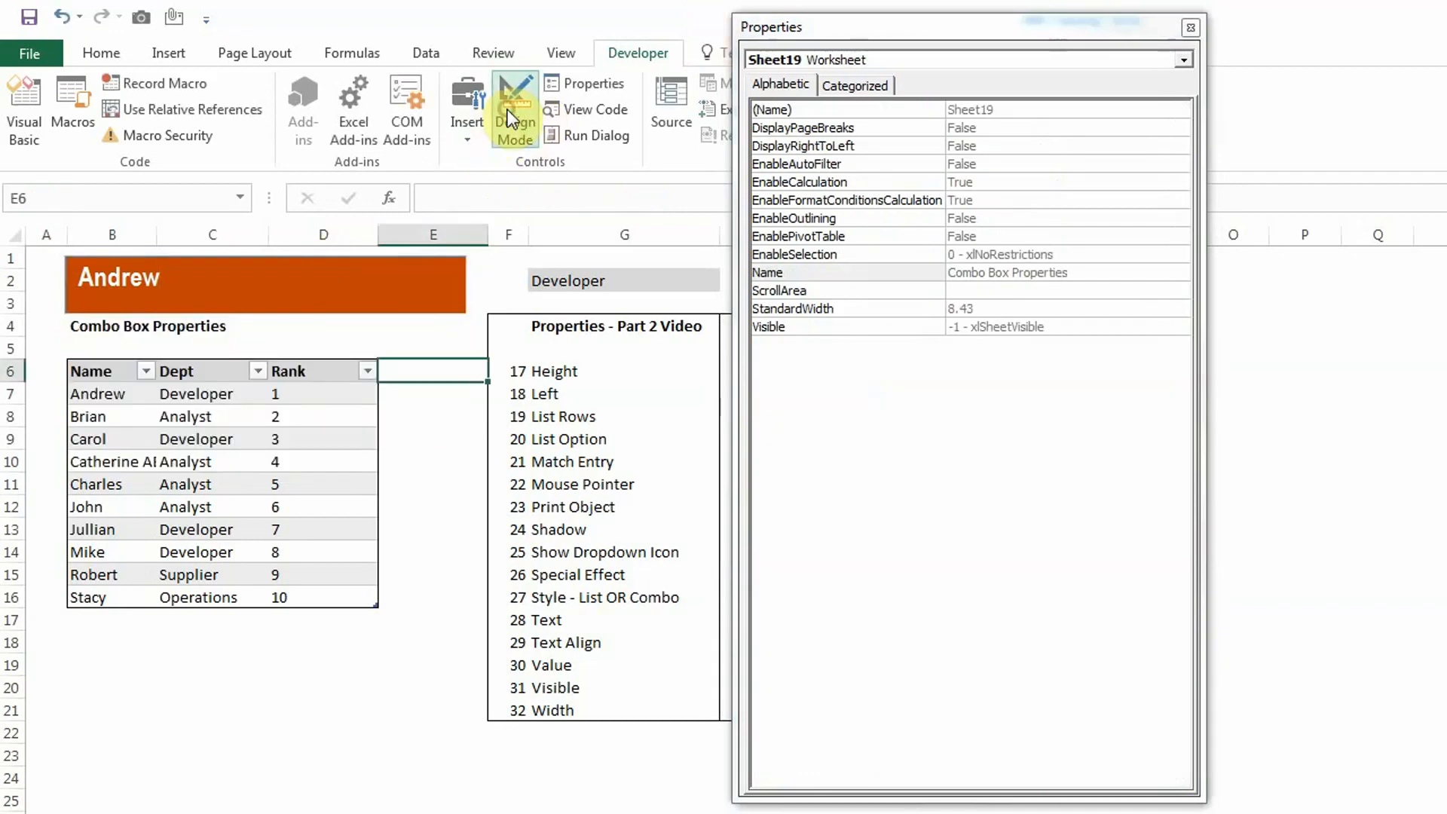
left_click(377, 286)
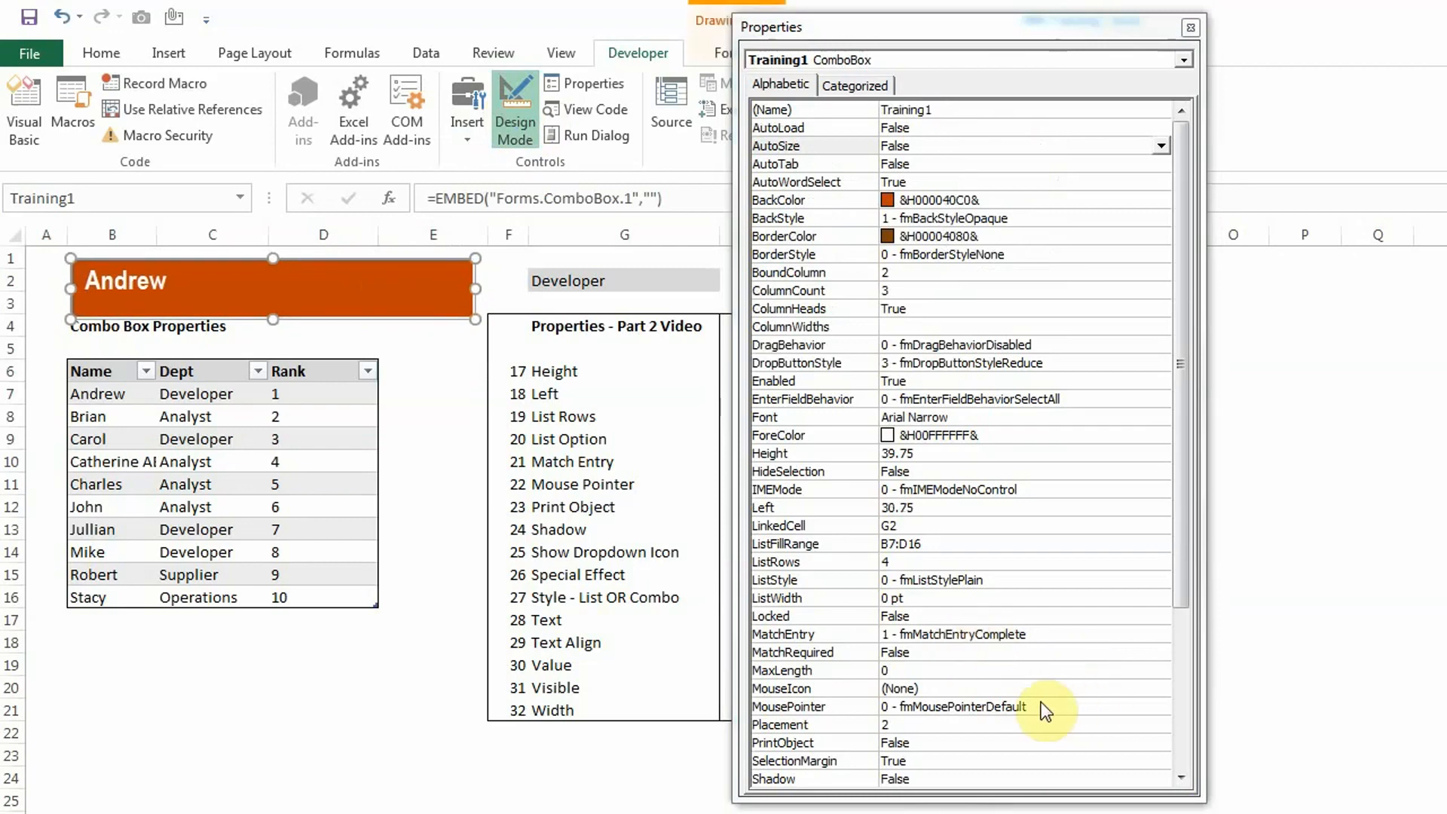
left_click(1181, 712)
left_click(1047, 617)
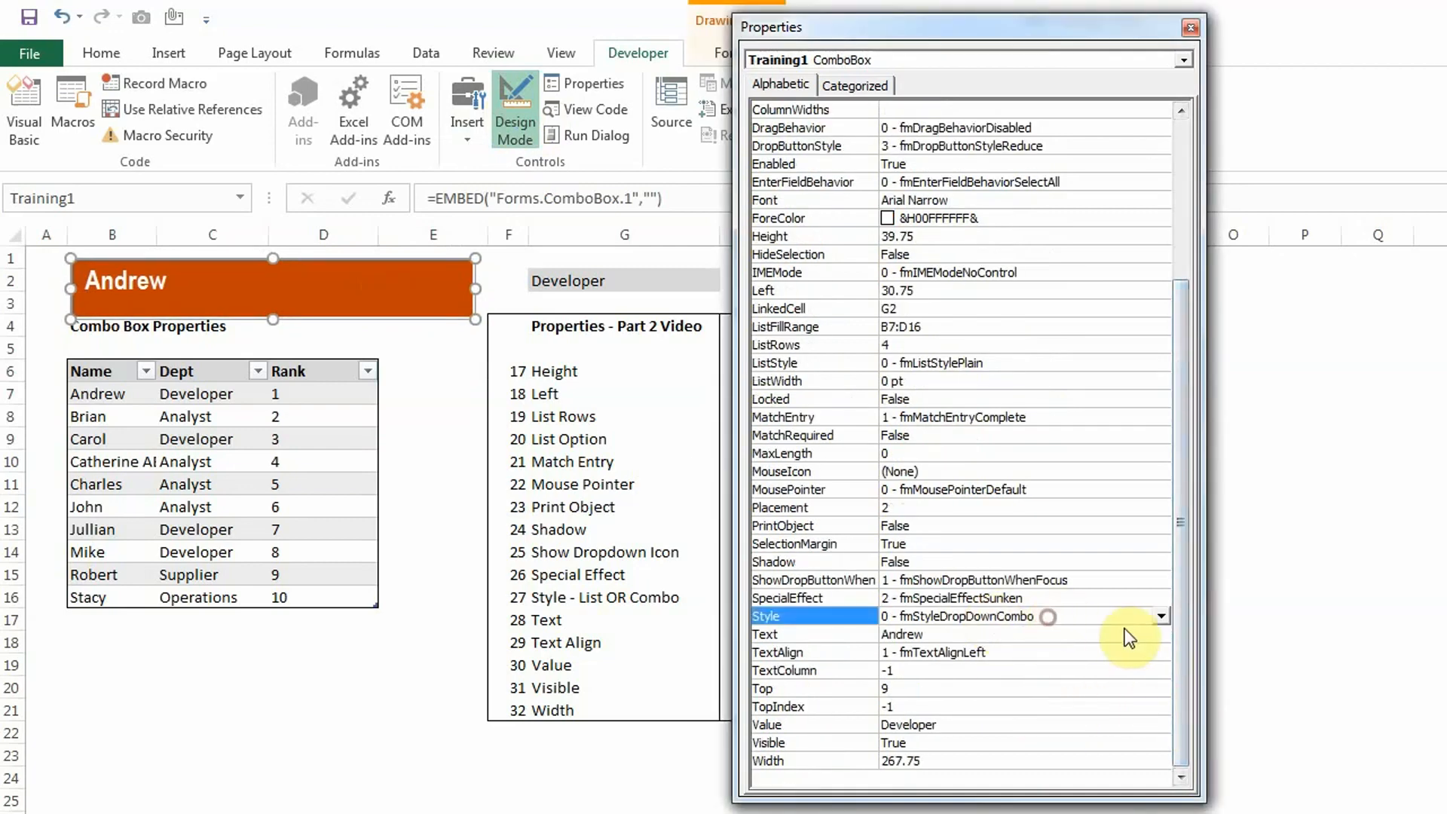
left_click(1160, 617)
left_click(996, 648)
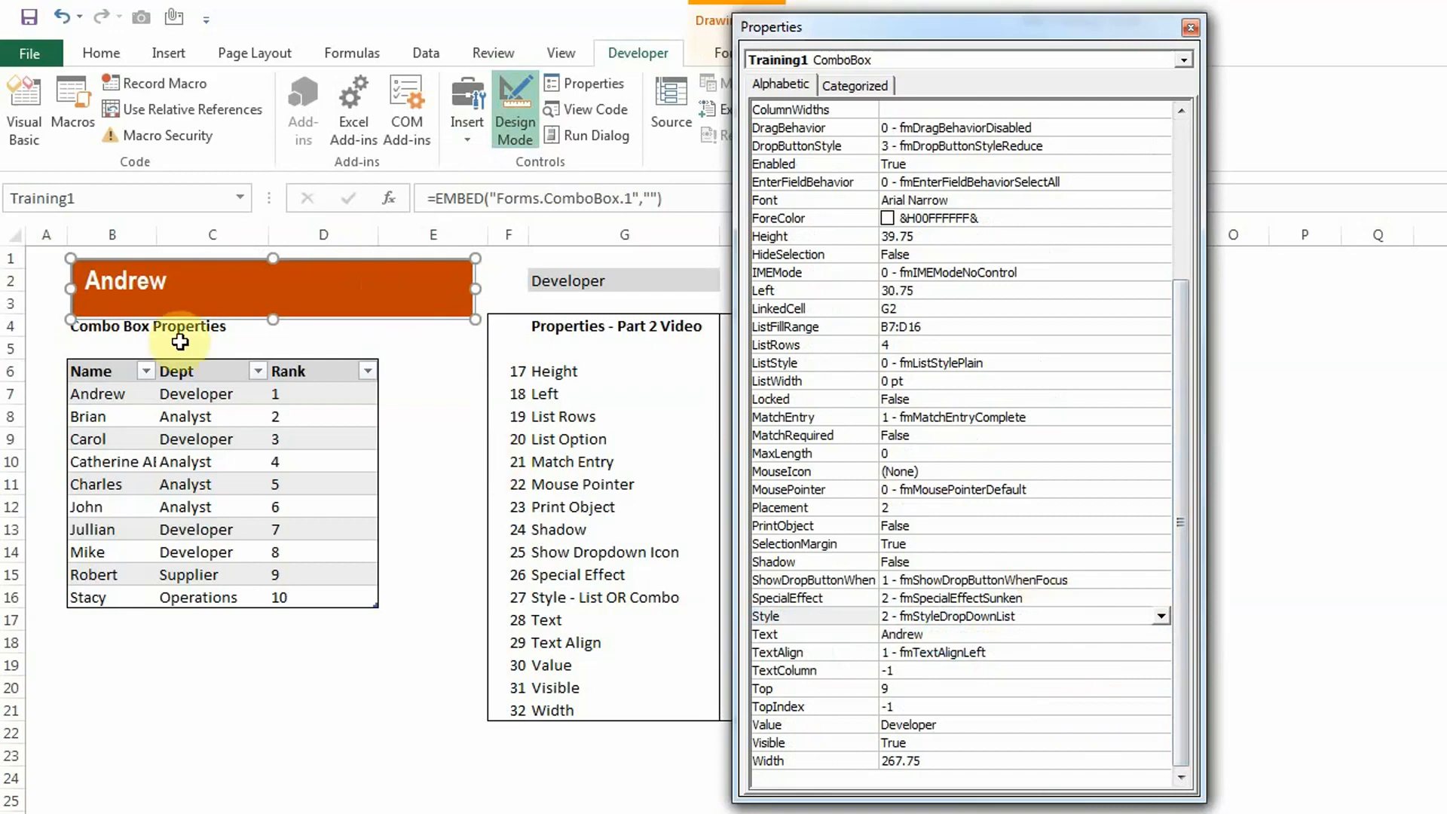
Leave design mode and repeatedly open and close the combo box's list from its text area.
left_click(324, 283)
left_click(516, 113)
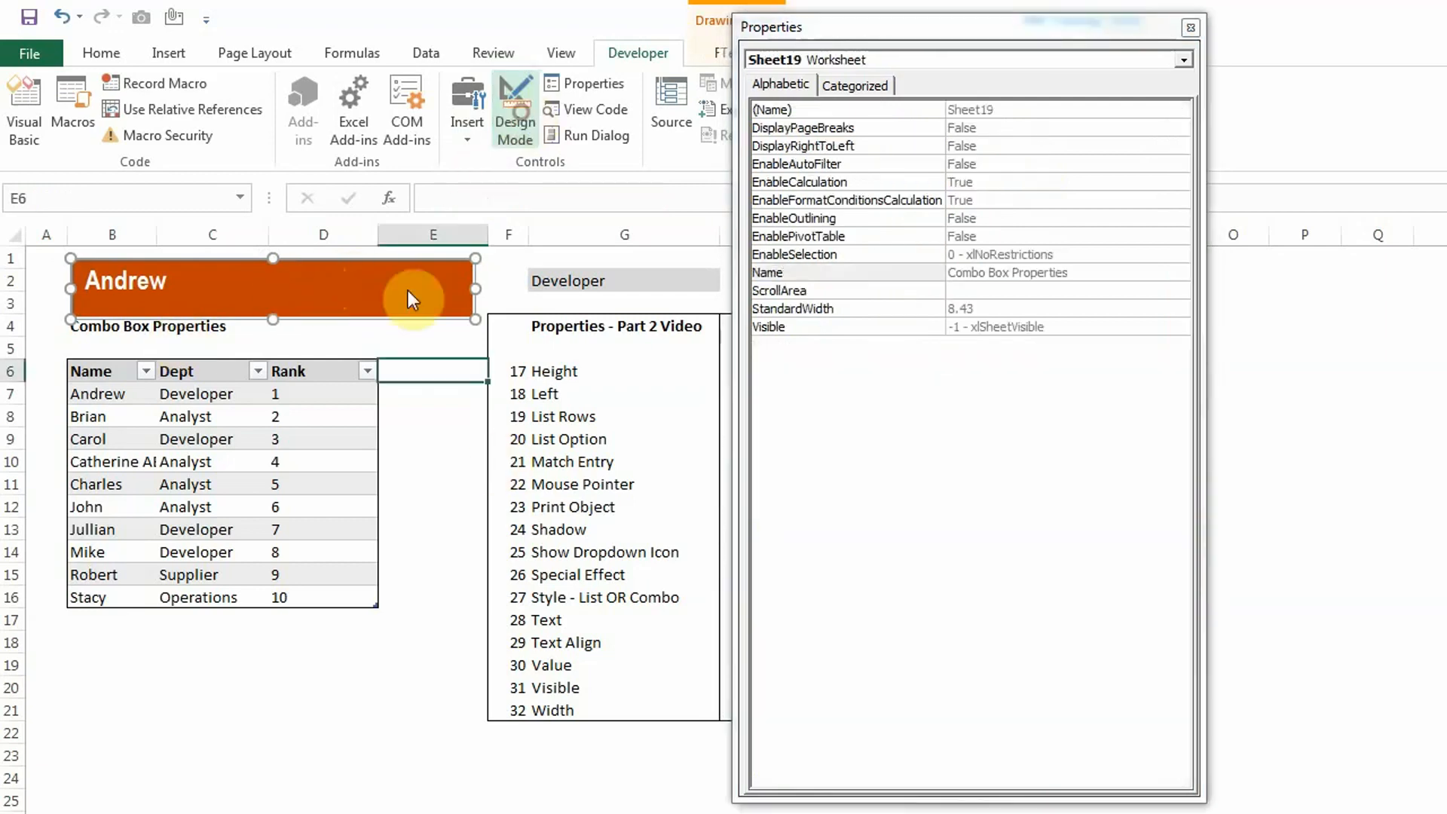
left_click(250, 280)
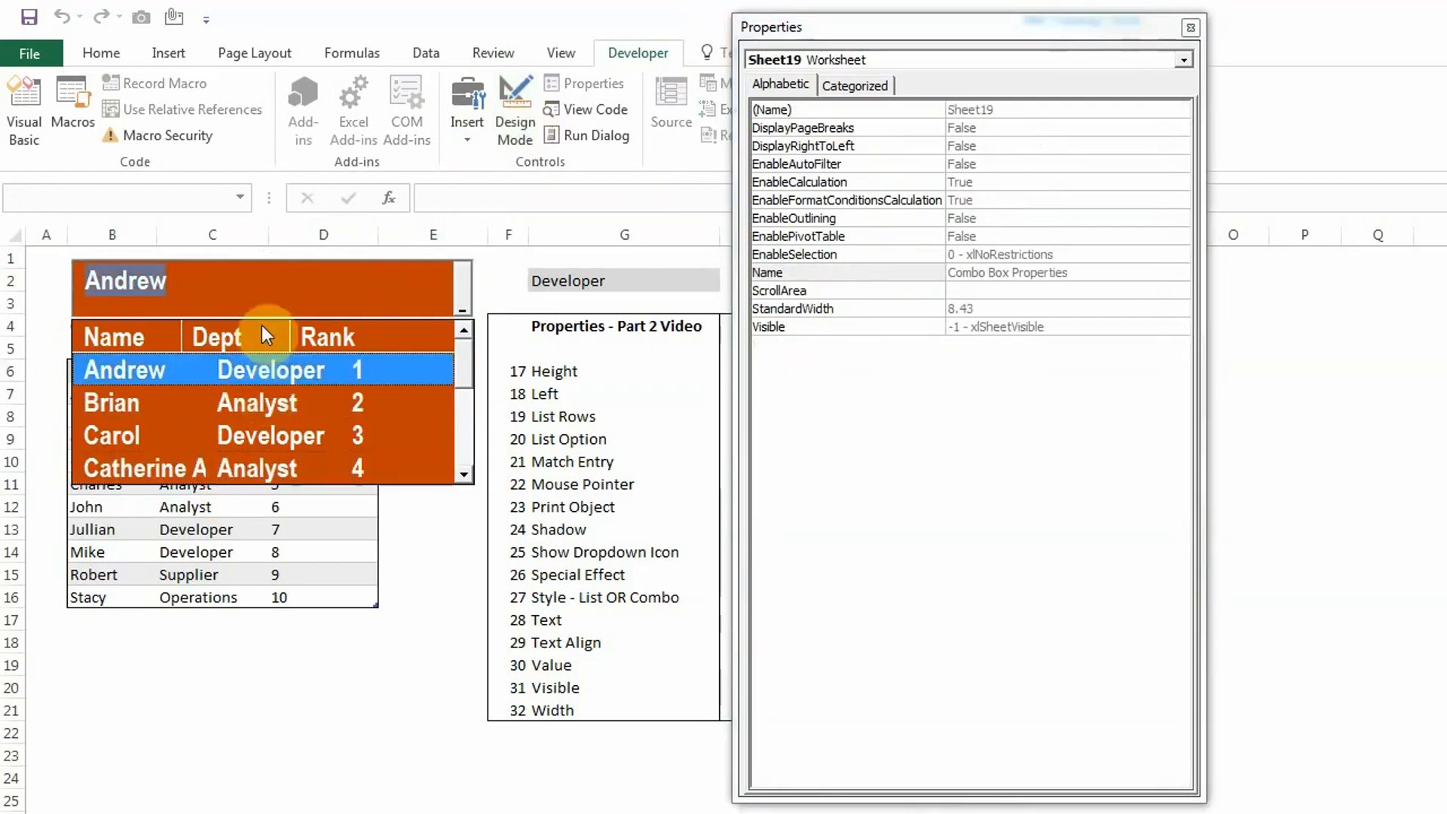
left_click(271, 288)
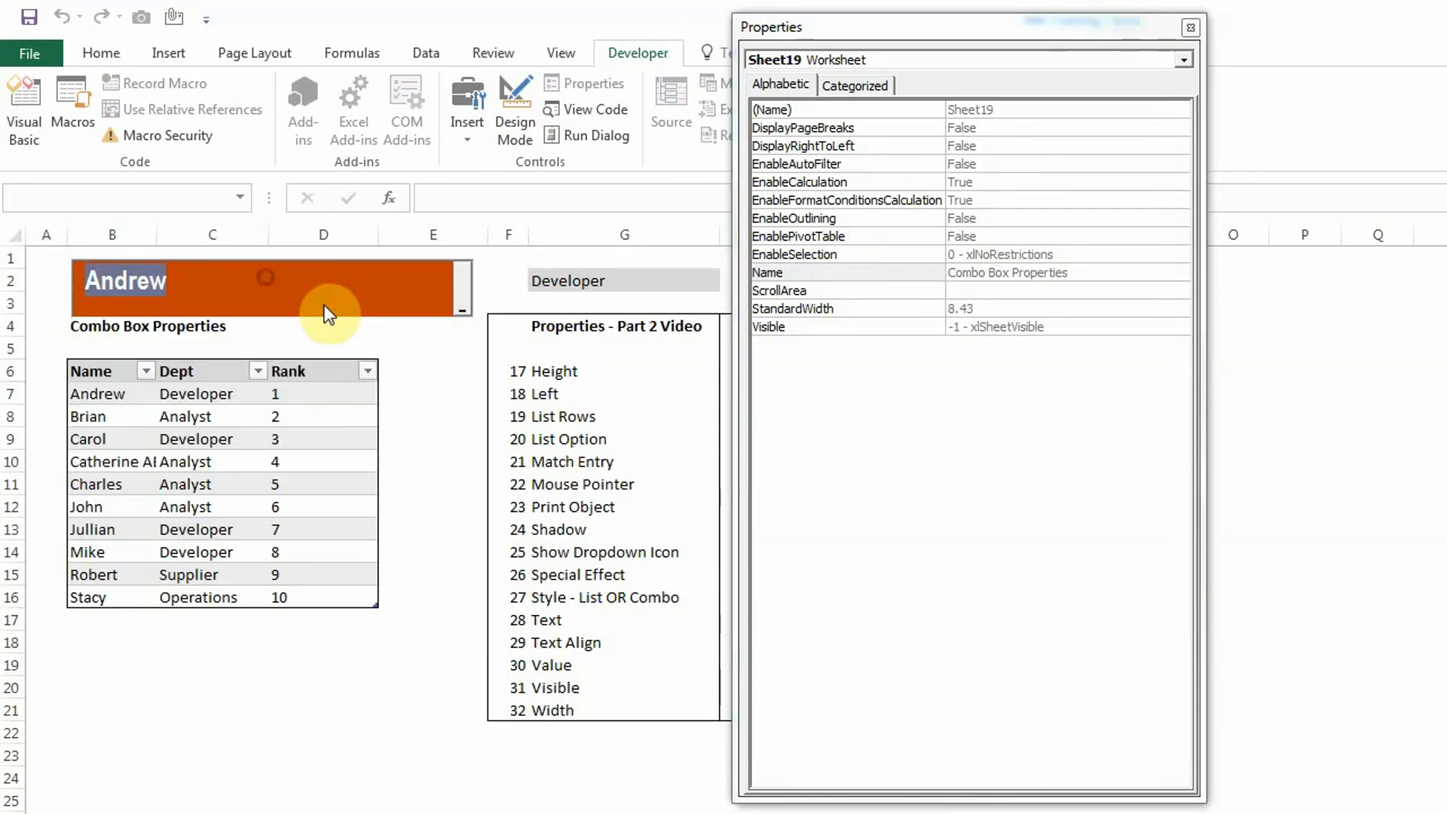
left_click(273, 291)
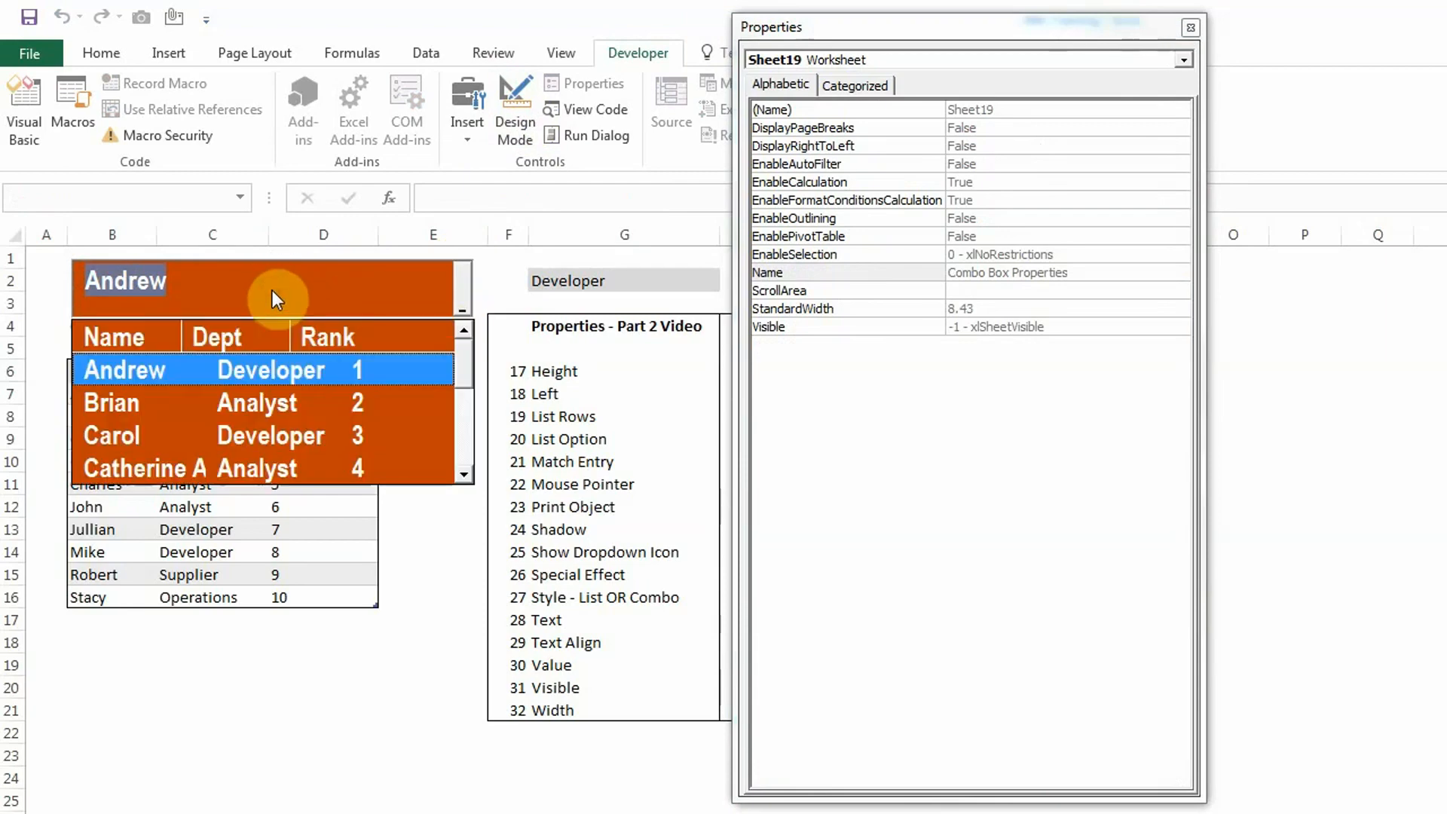
left_click(205, 295)
Return to design mode, select the combo box and examine its Text property.
left_click(532, 96)
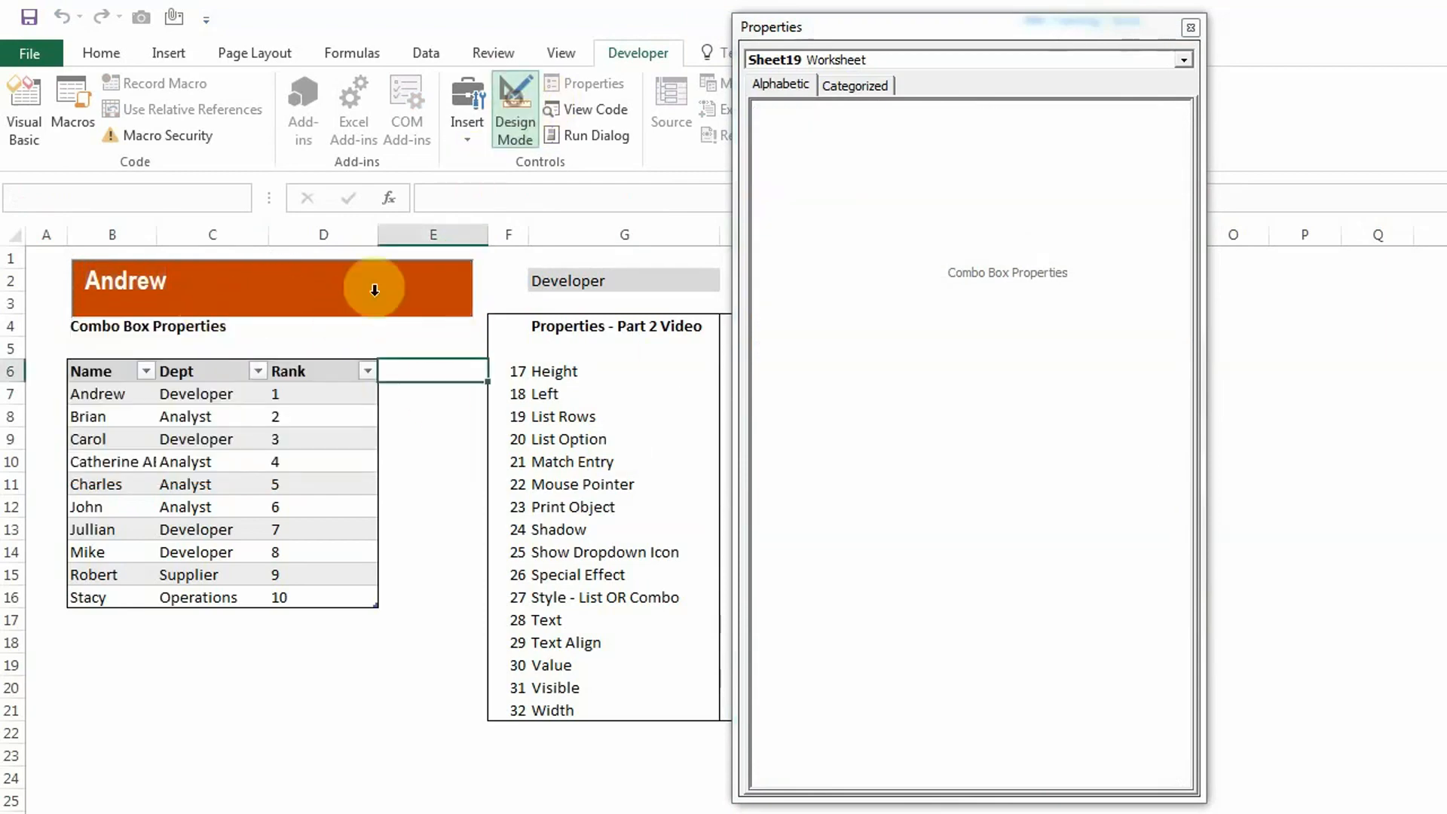
left_click(378, 288)
left_click(1183, 739)
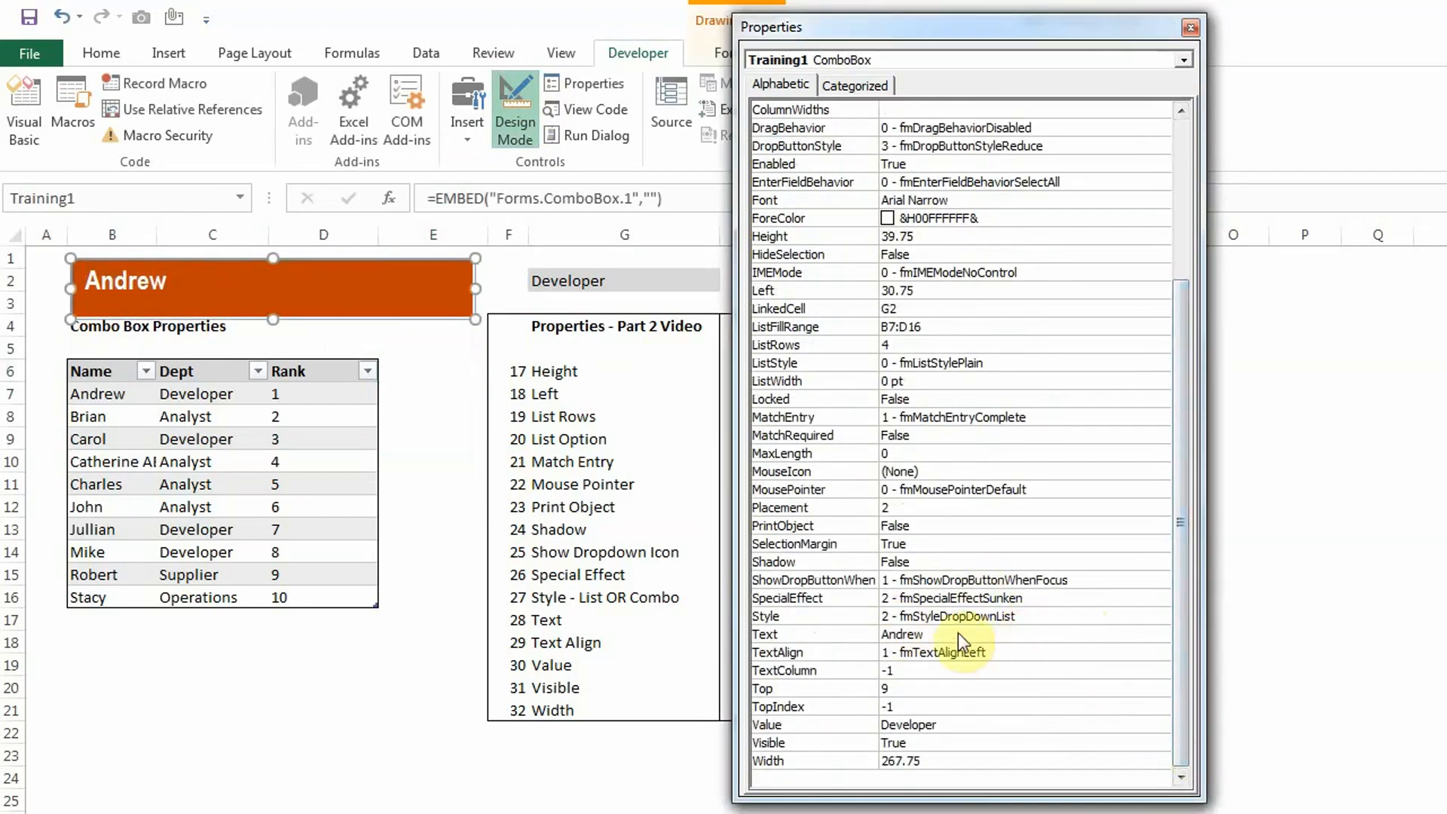
left_click(810, 631)
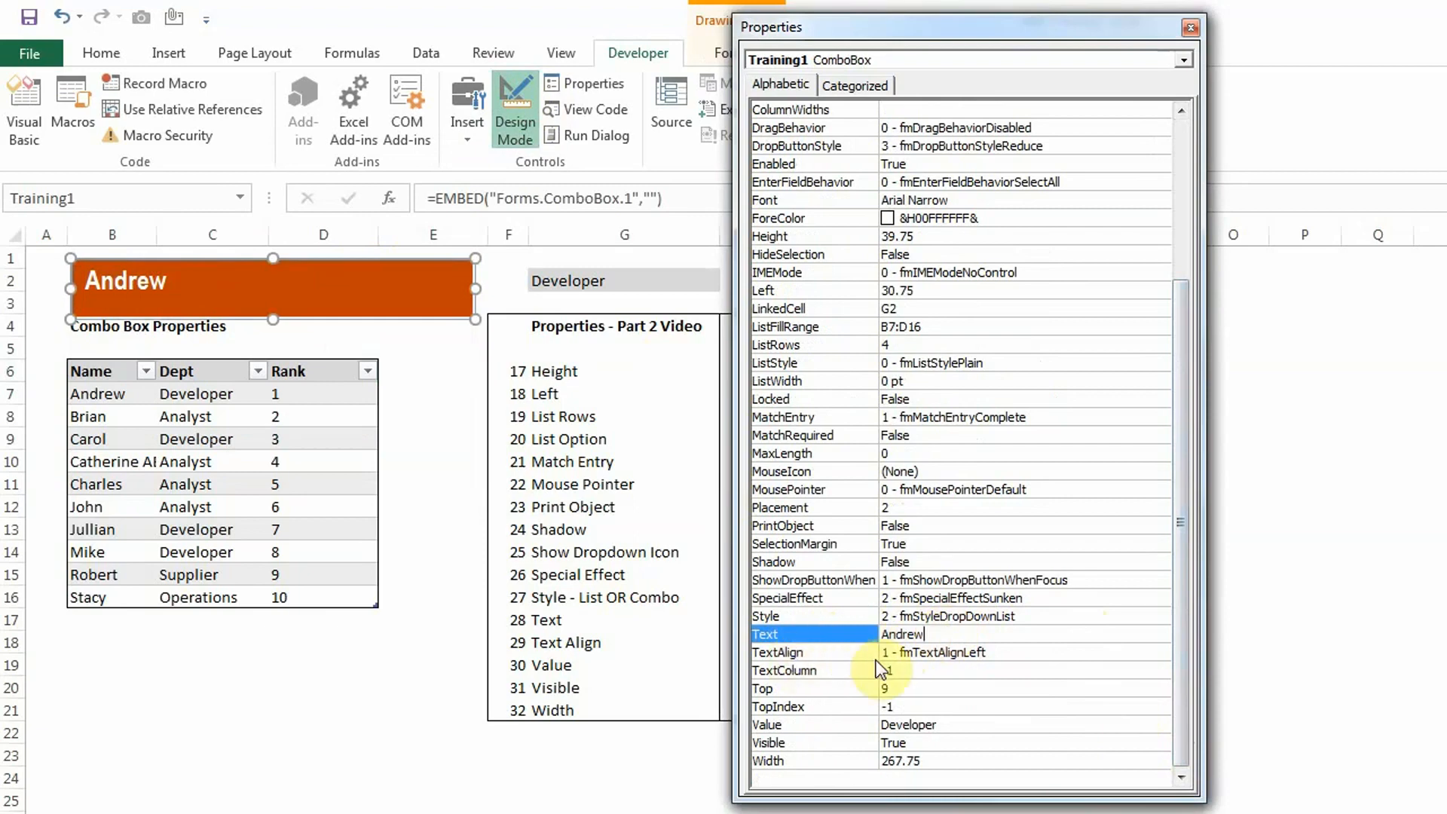
Set the combo box's TextAlign property to 2 - fmTextAlignCenter.
left_click(1002, 654)
left_click(1161, 651)
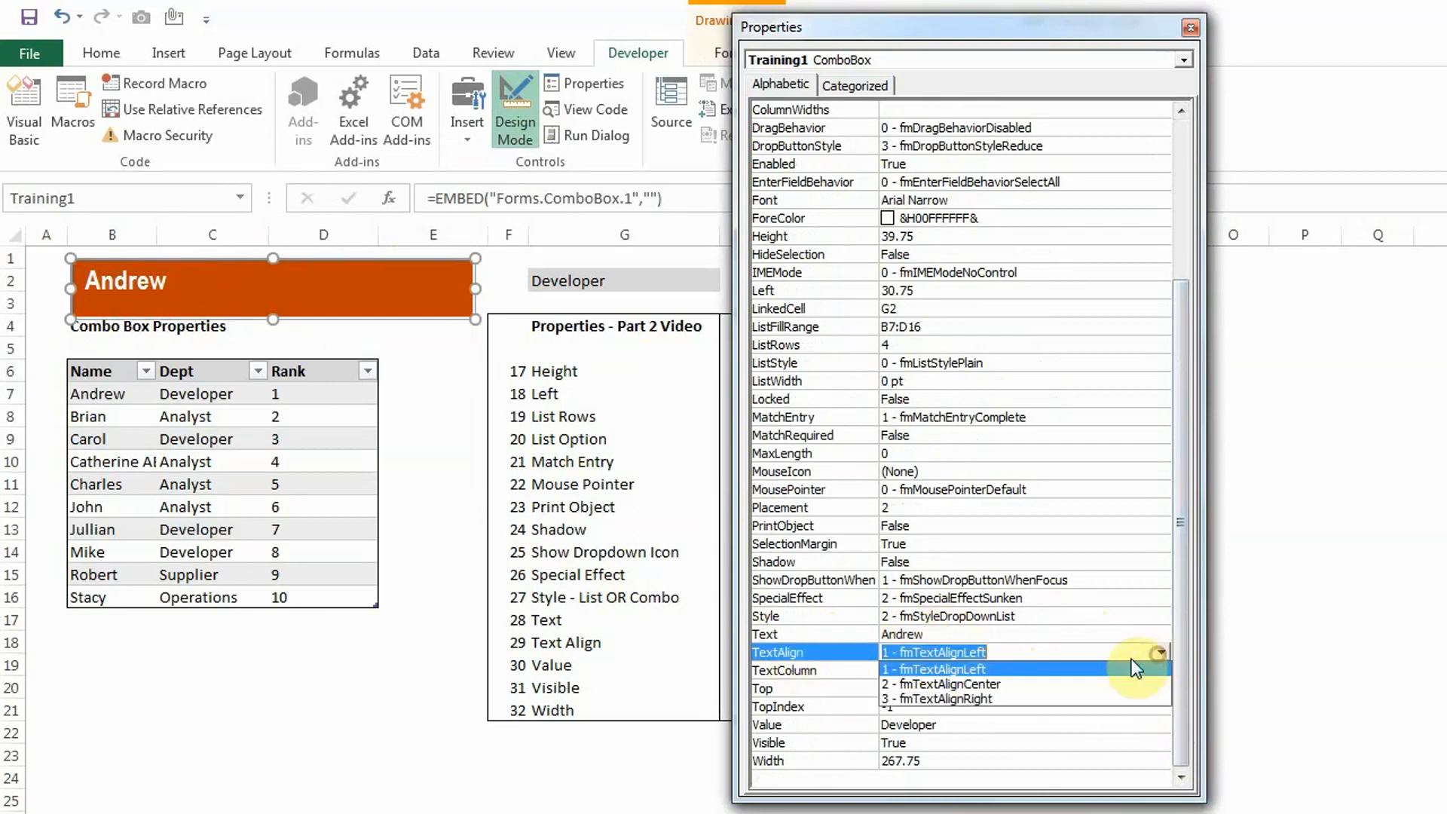
left_click(966, 685)
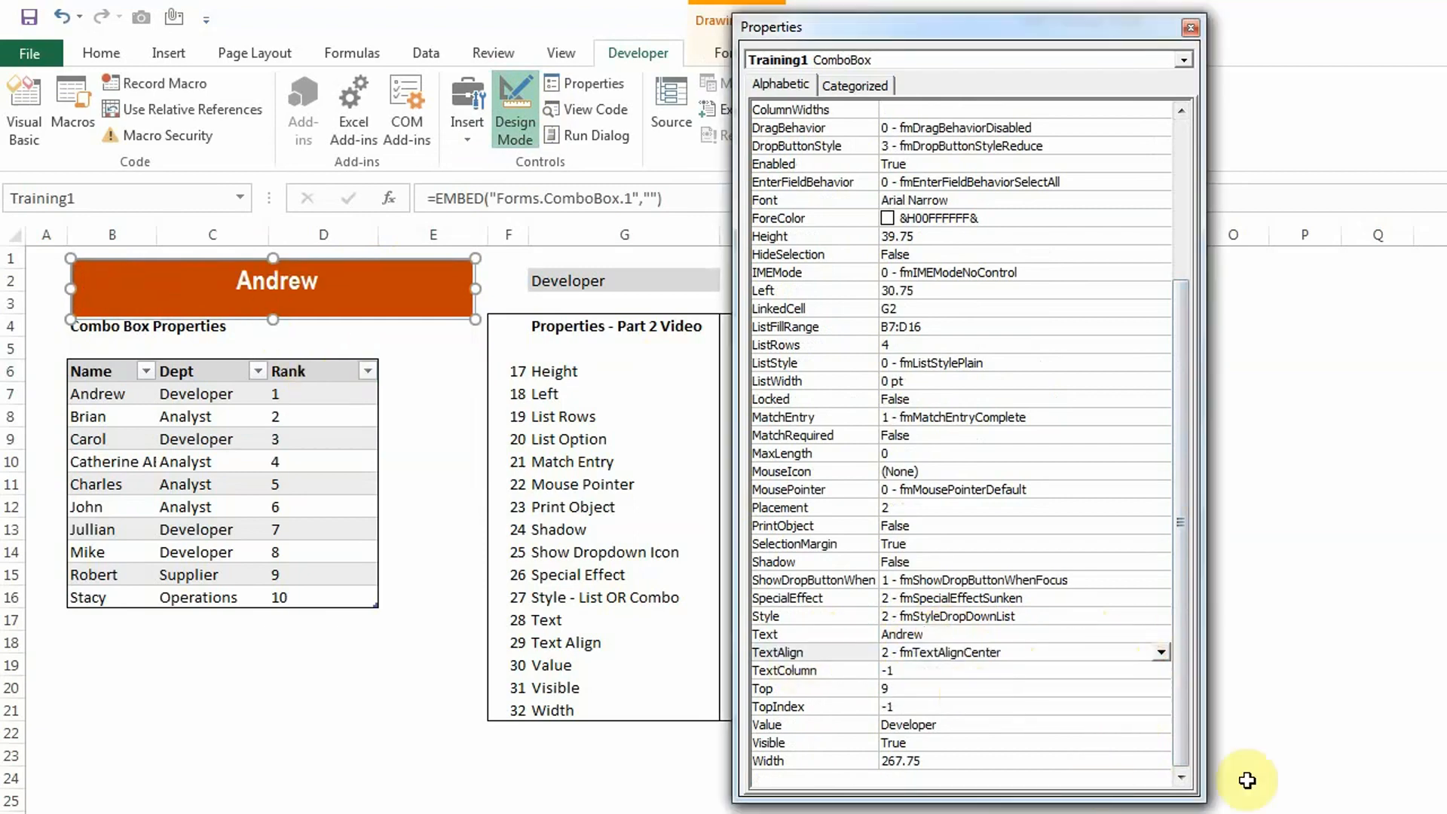
Set the combo box's TextAlign to 3 - fmTextAlignRight and return it to 1 - fmTextAlignLeft.
left_click(1160, 651)
left_click(979, 706)
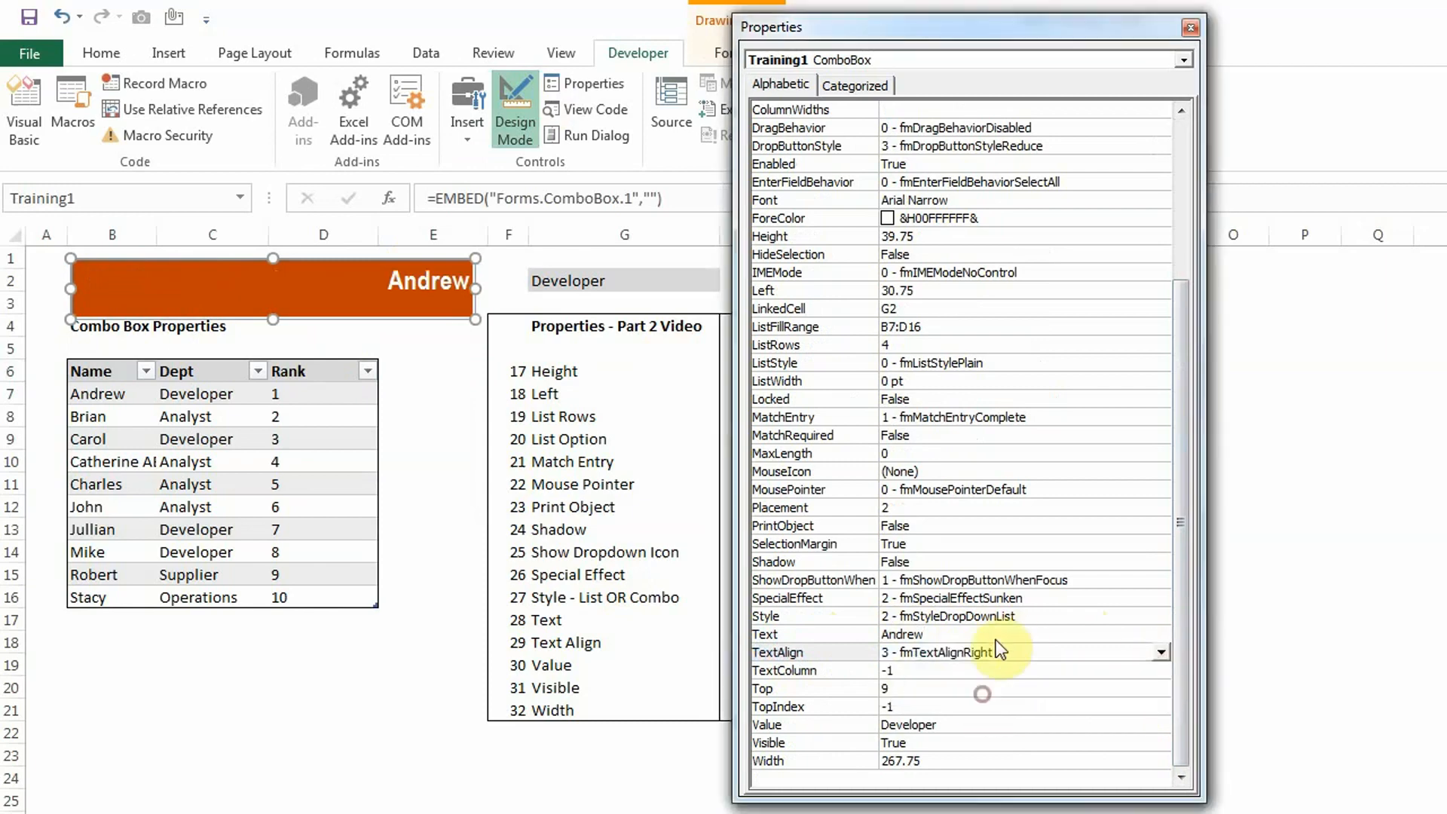
left_click(1160, 651)
left_click(958, 671)
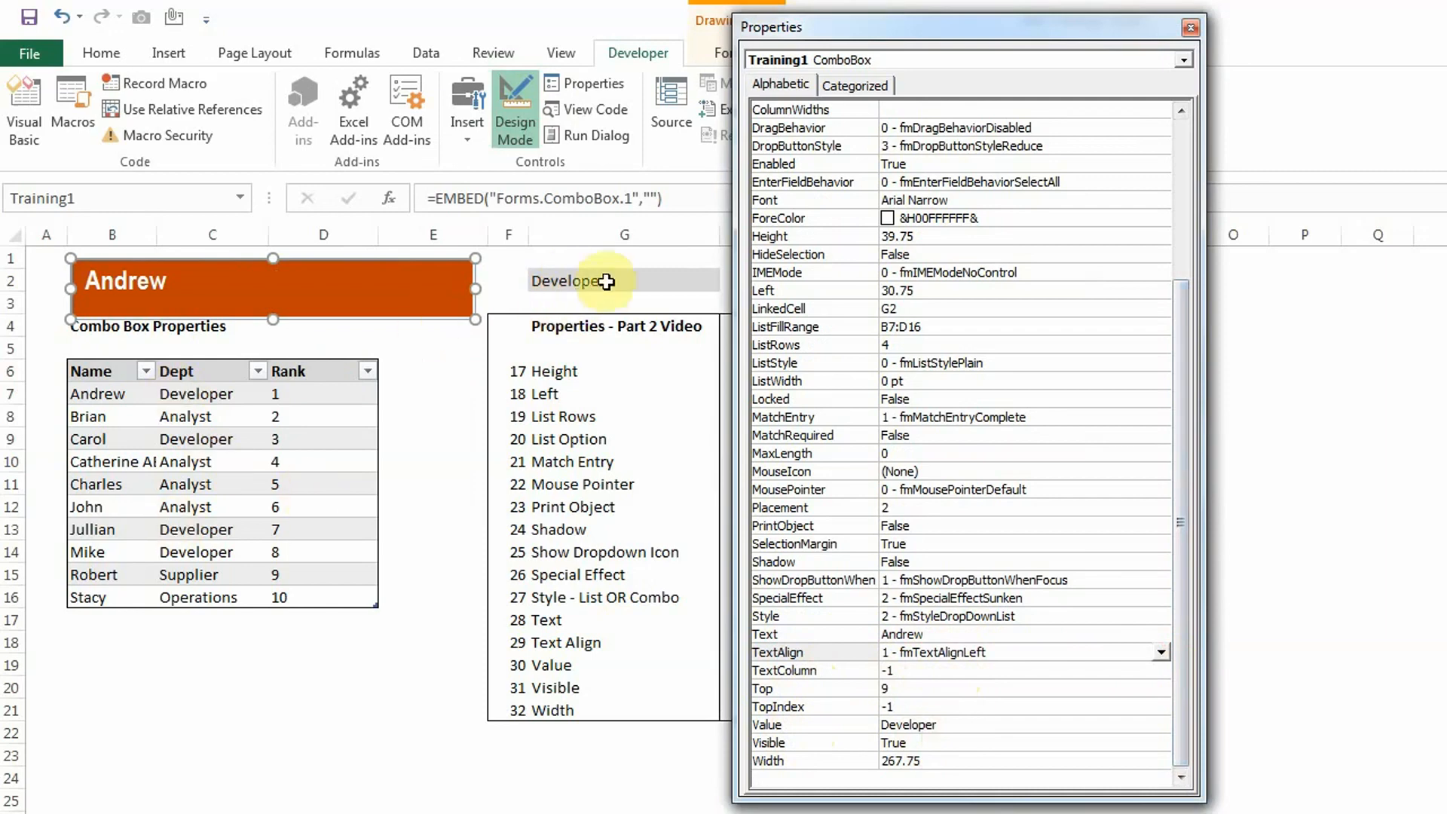
Set the combo box's BoundColumn property to 1 and examine its Value property.
left_click_drag(1191, 296, 1184, 113)
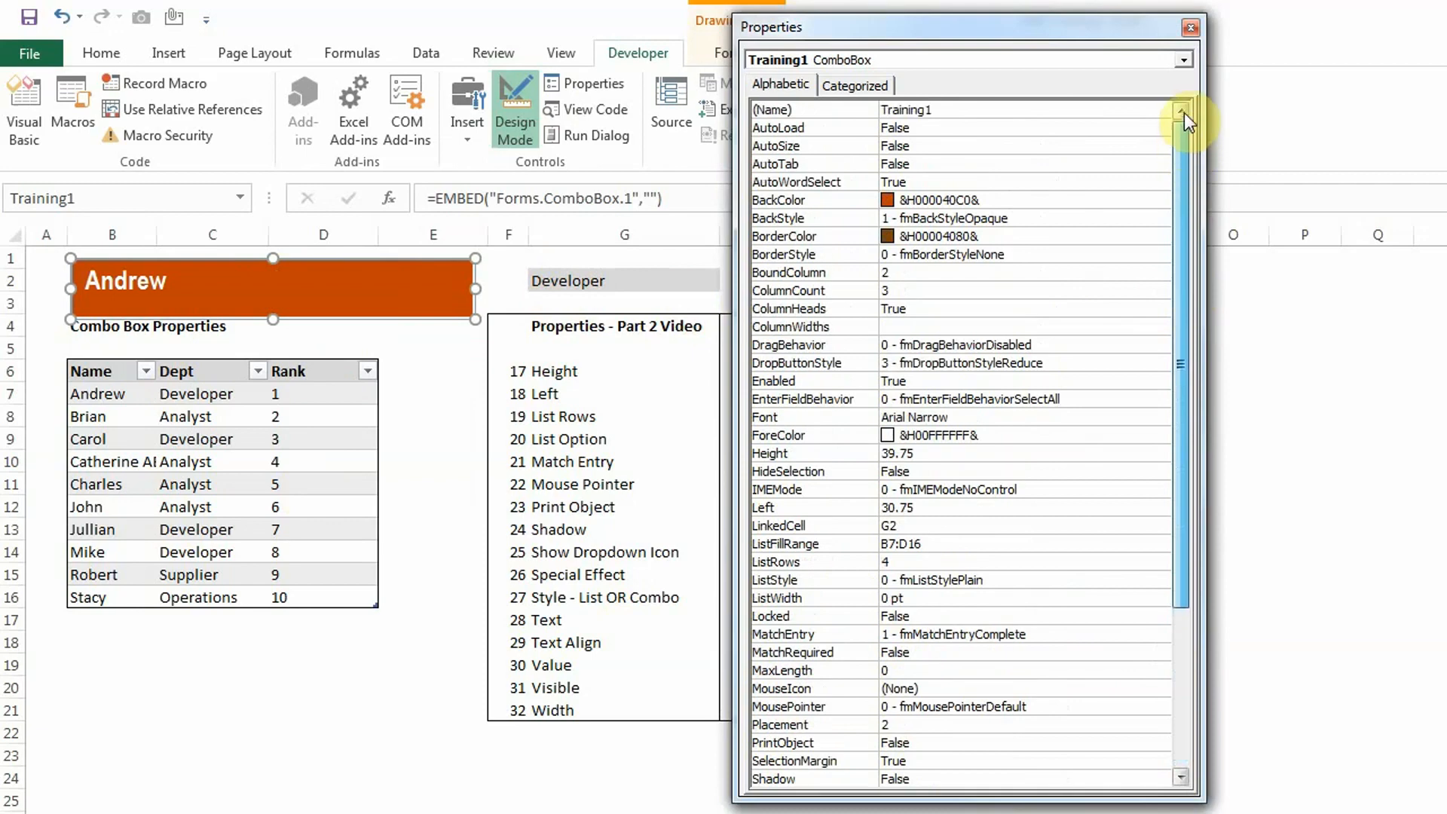
left_click(893, 271)
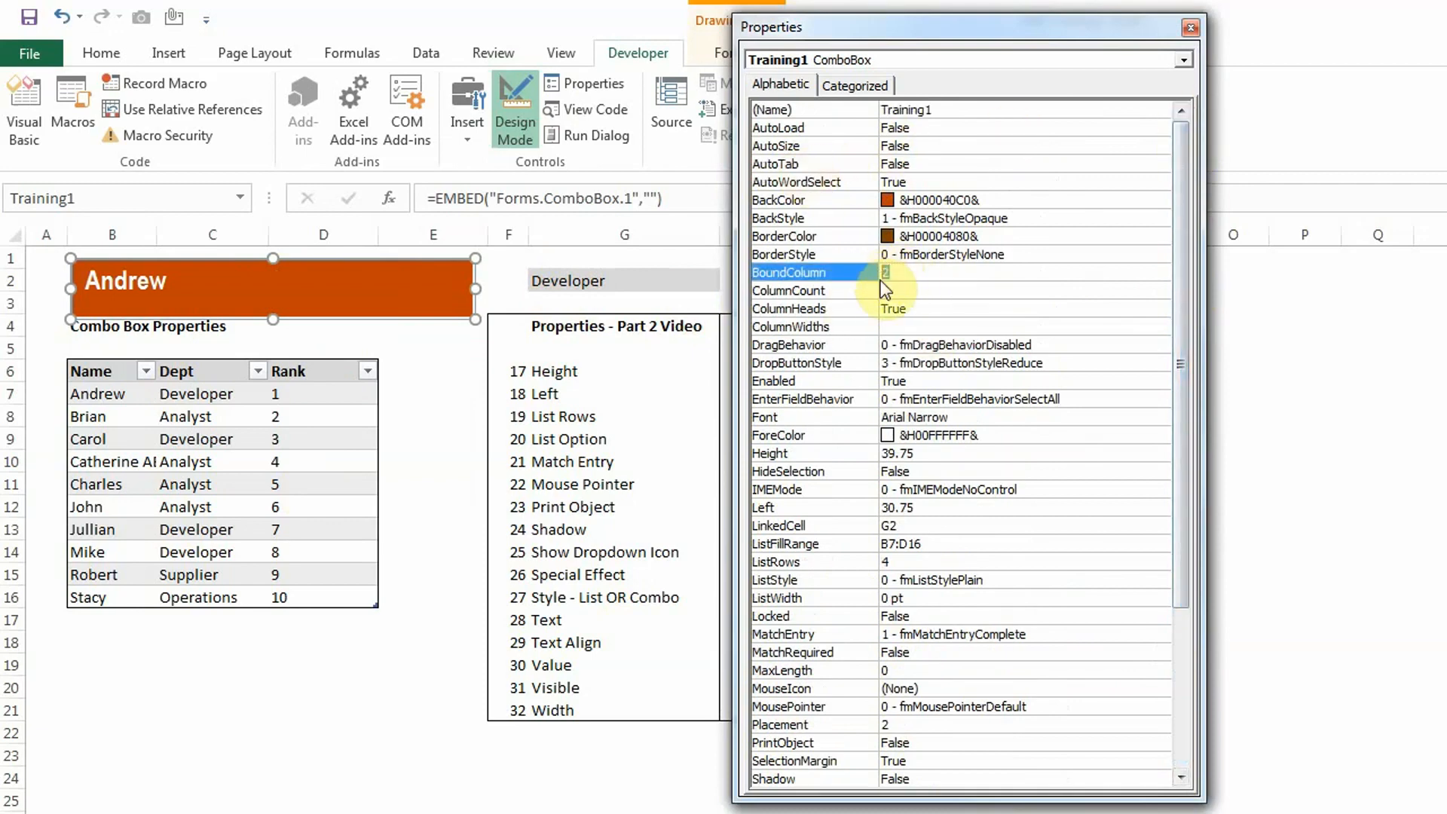
type("1")
key("Return")
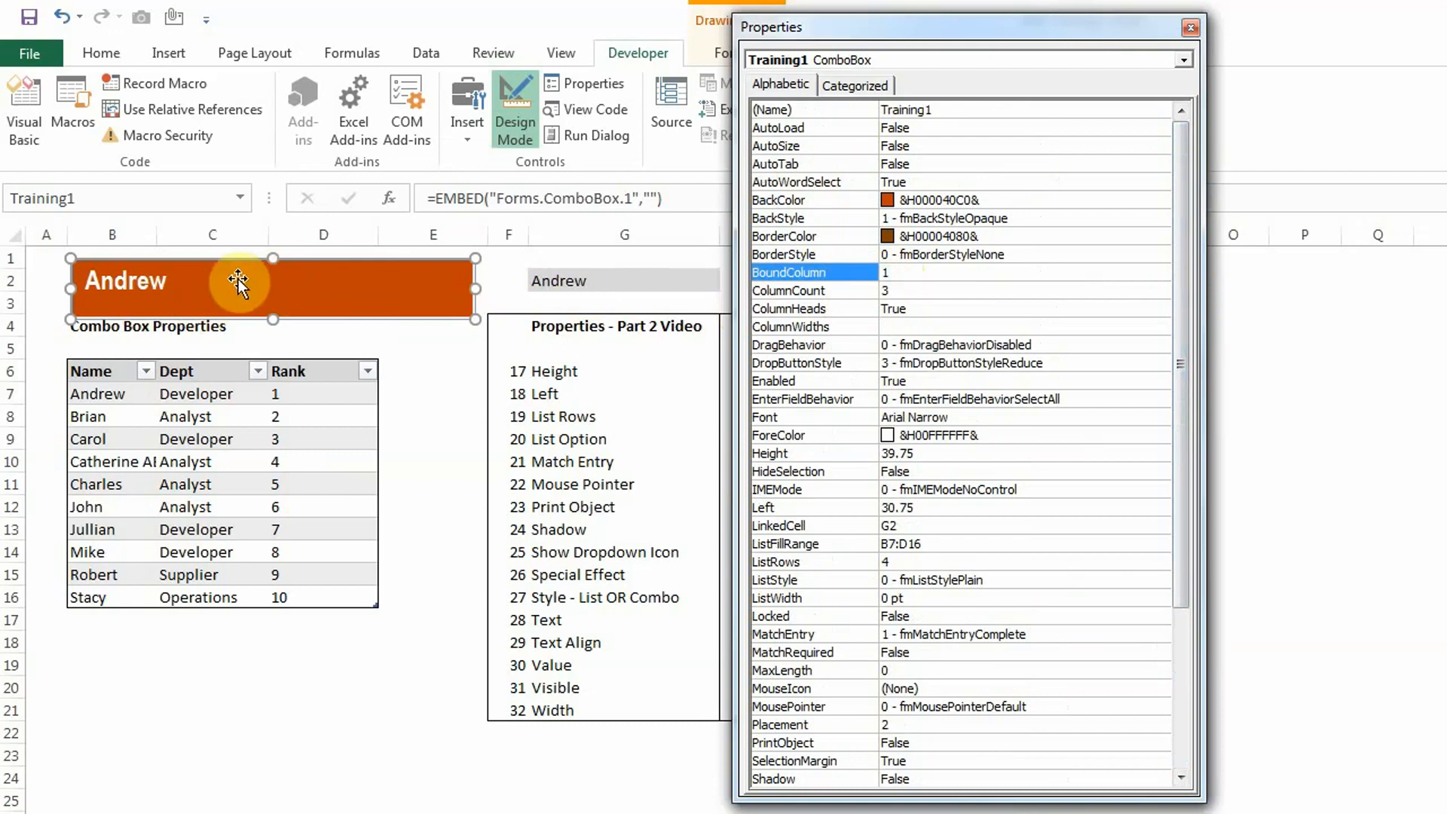
left_click_drag(1188, 615, 1196, 768)
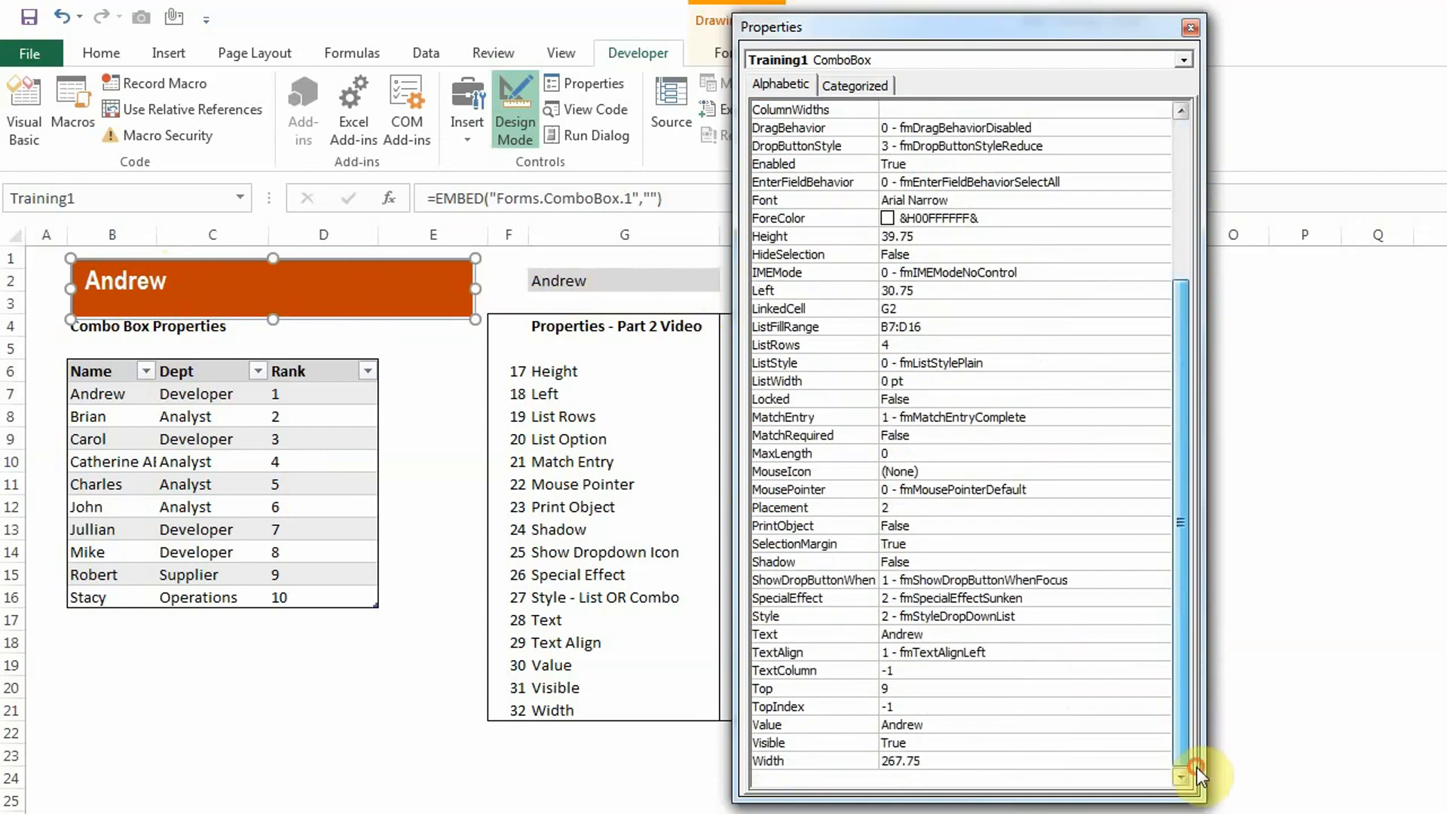
left_click(934, 724)
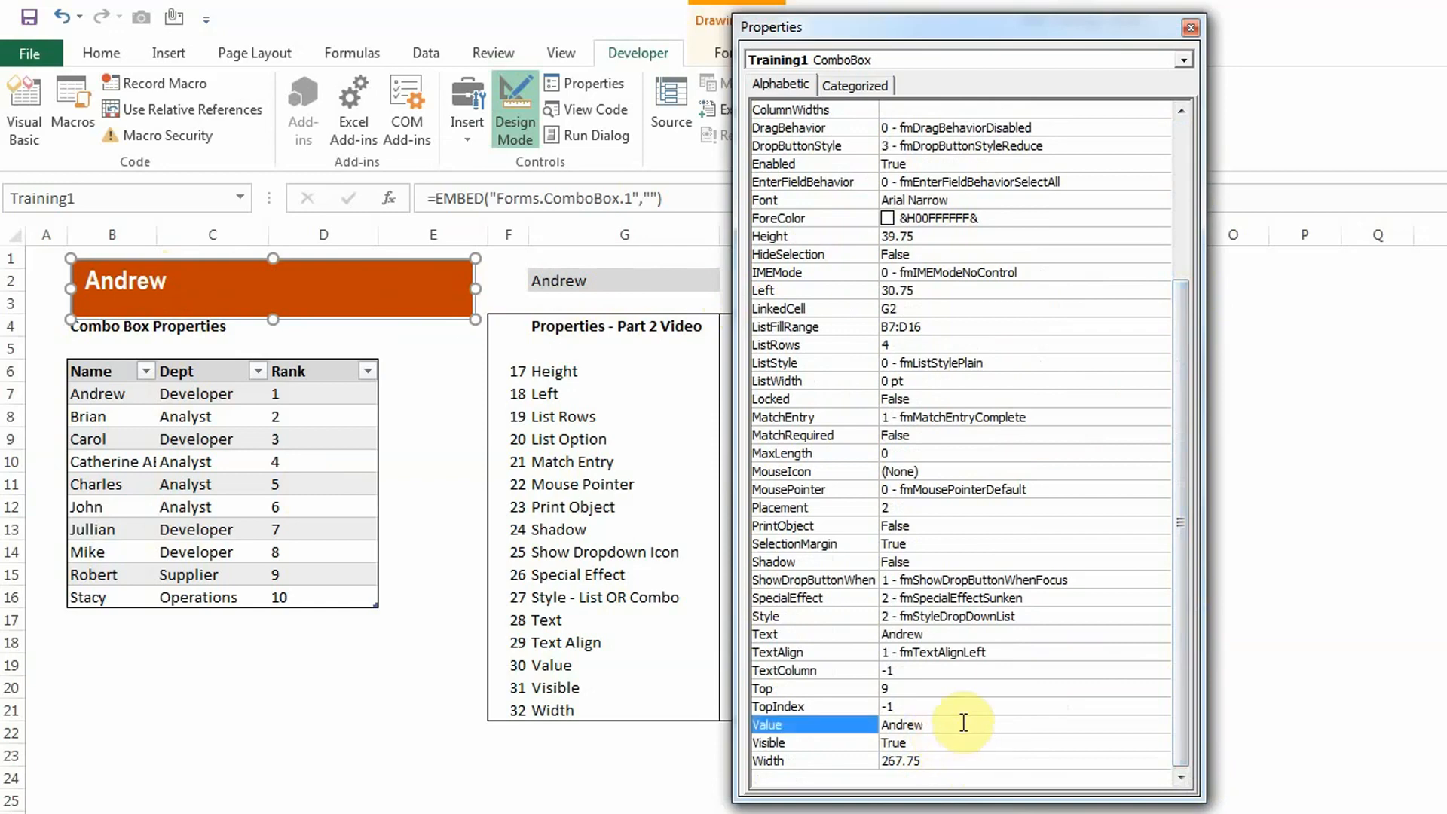
Set the combo box's Visible property to False and leave design mode to test it.
left_click(955, 743)
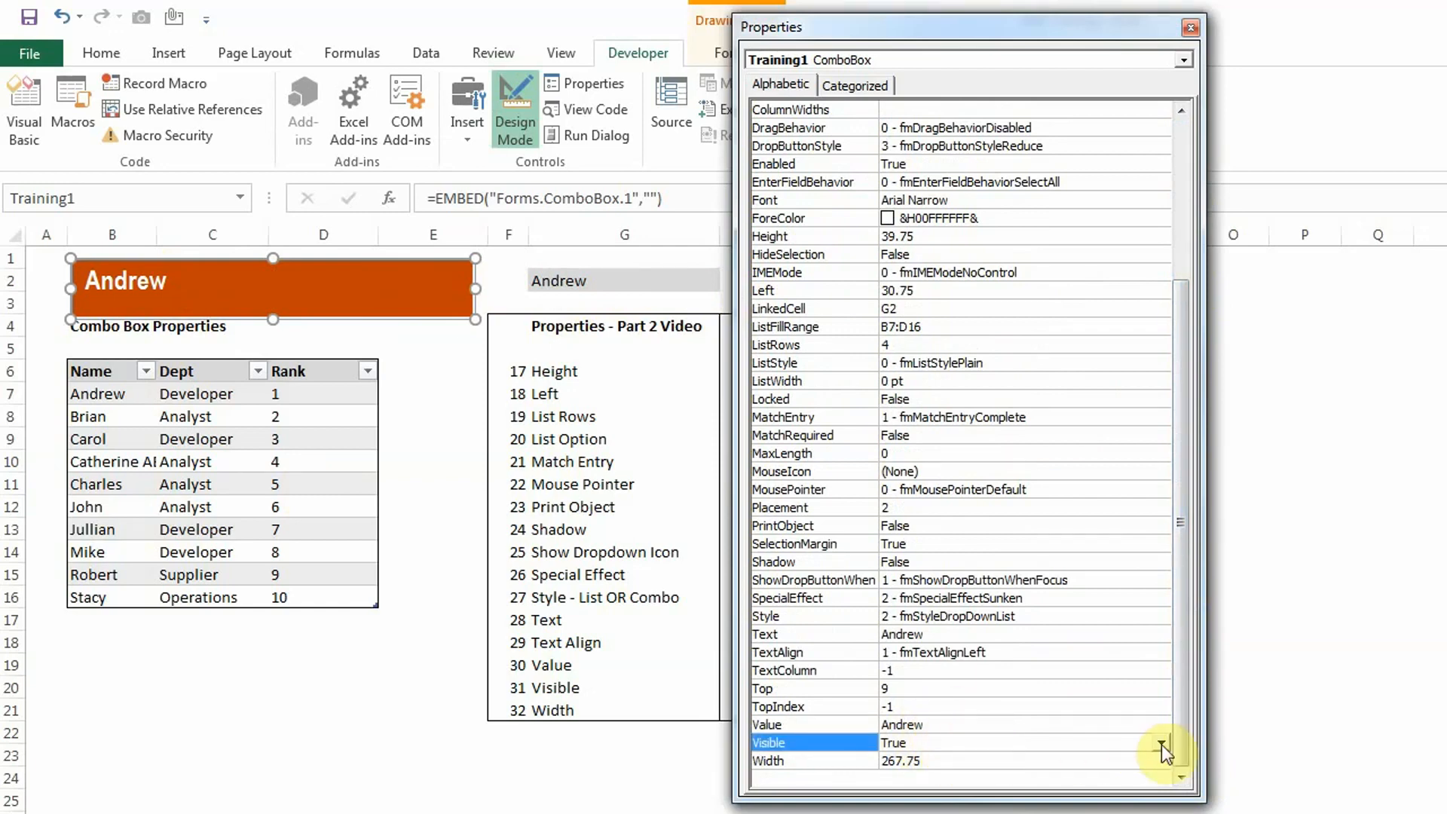
left_click(1160, 743)
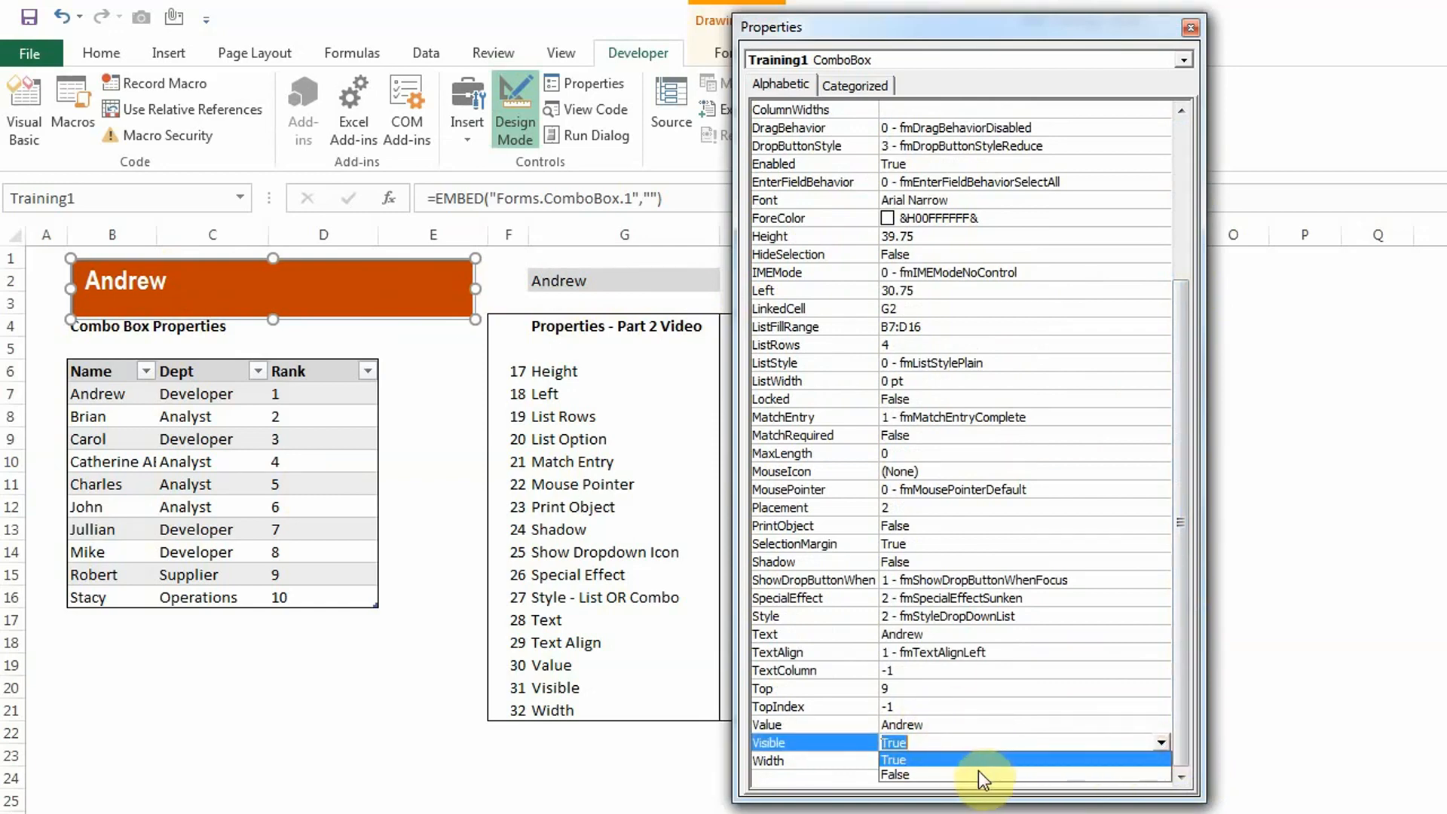
left_click(978, 773)
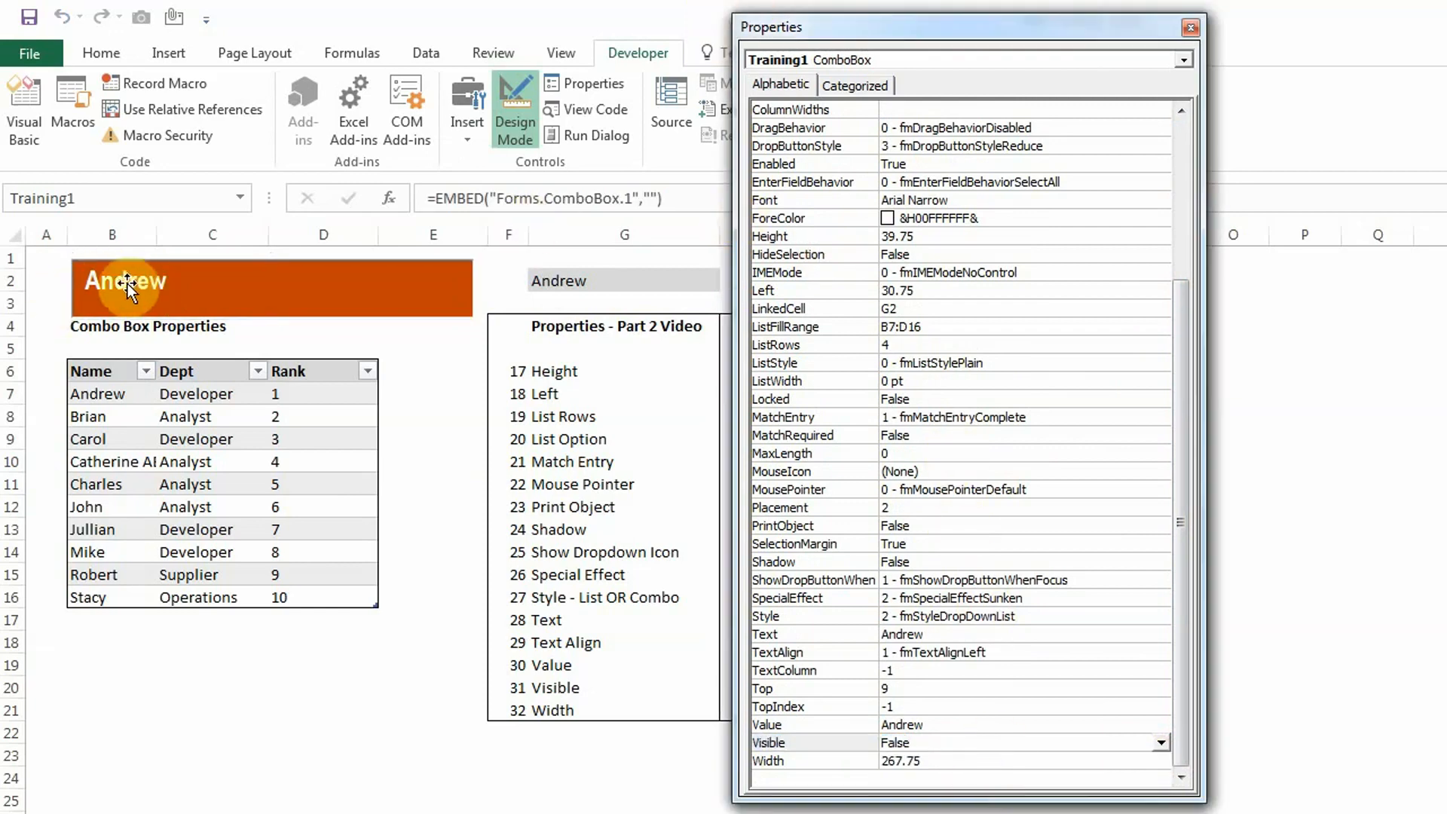
left_click(507, 138)
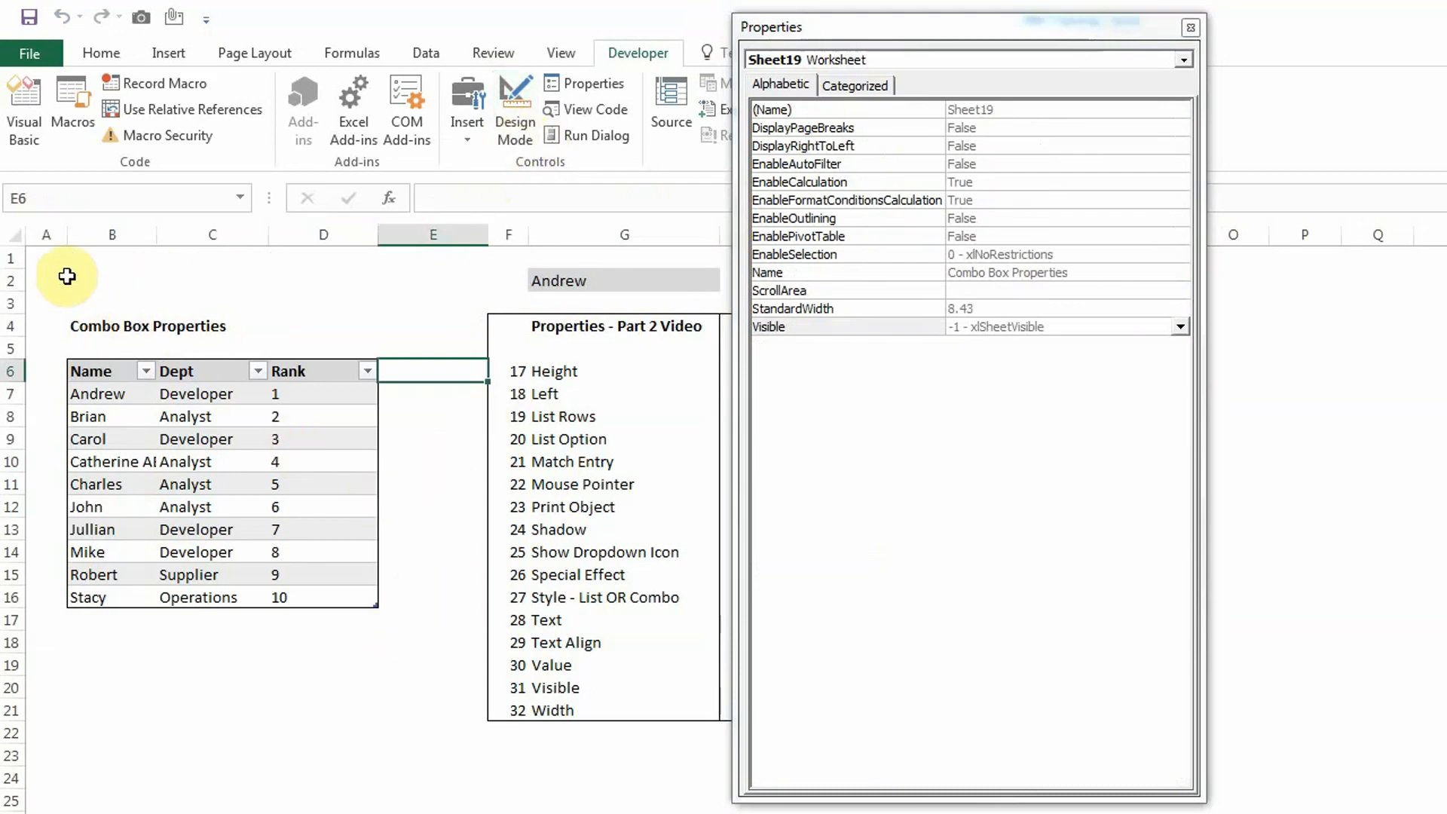
Back in design mode, set the combo box's Width to 100 and stretch it on the sheet to a width of about 207.
left_click(519, 130)
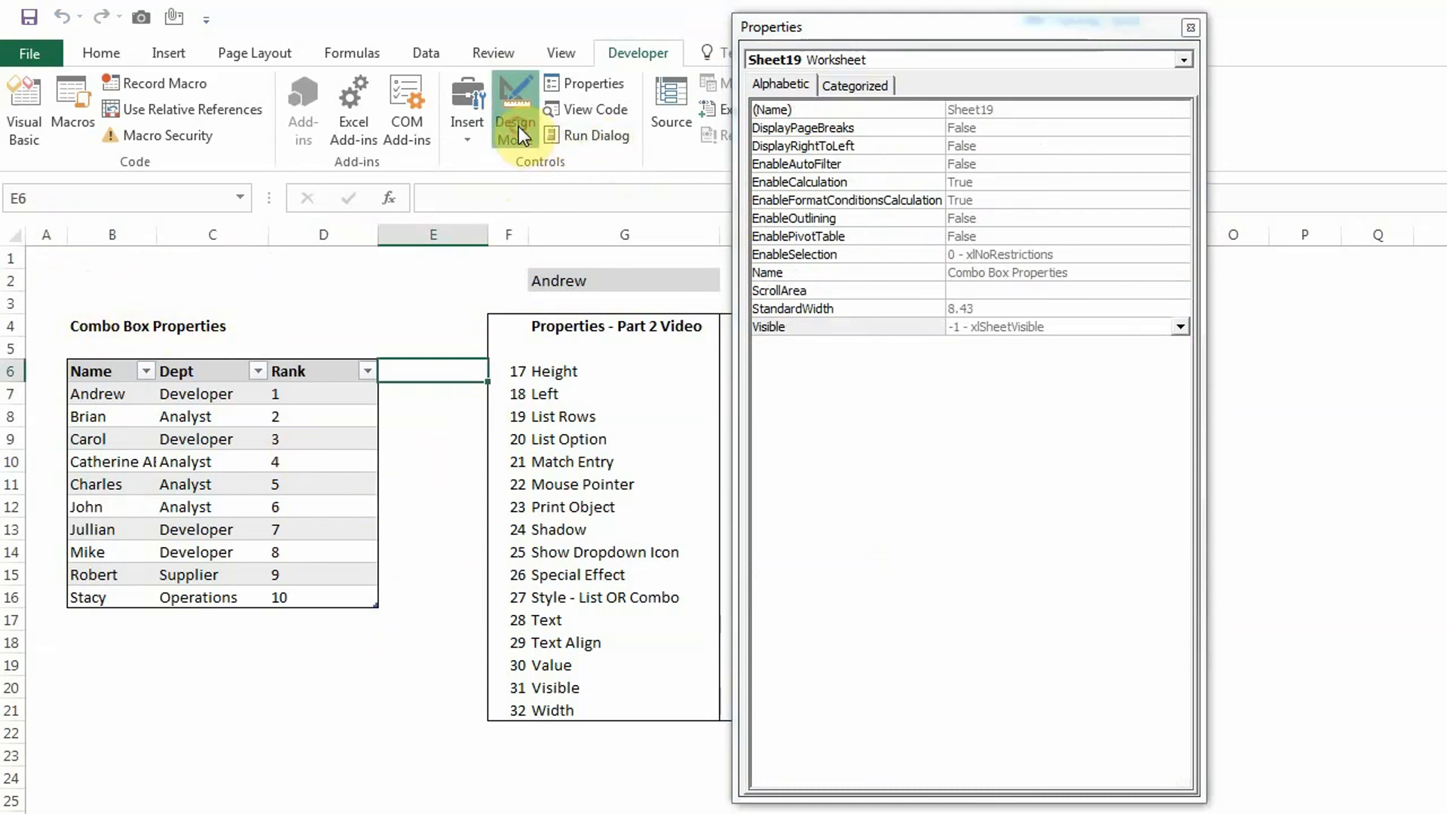
left_click(226, 288)
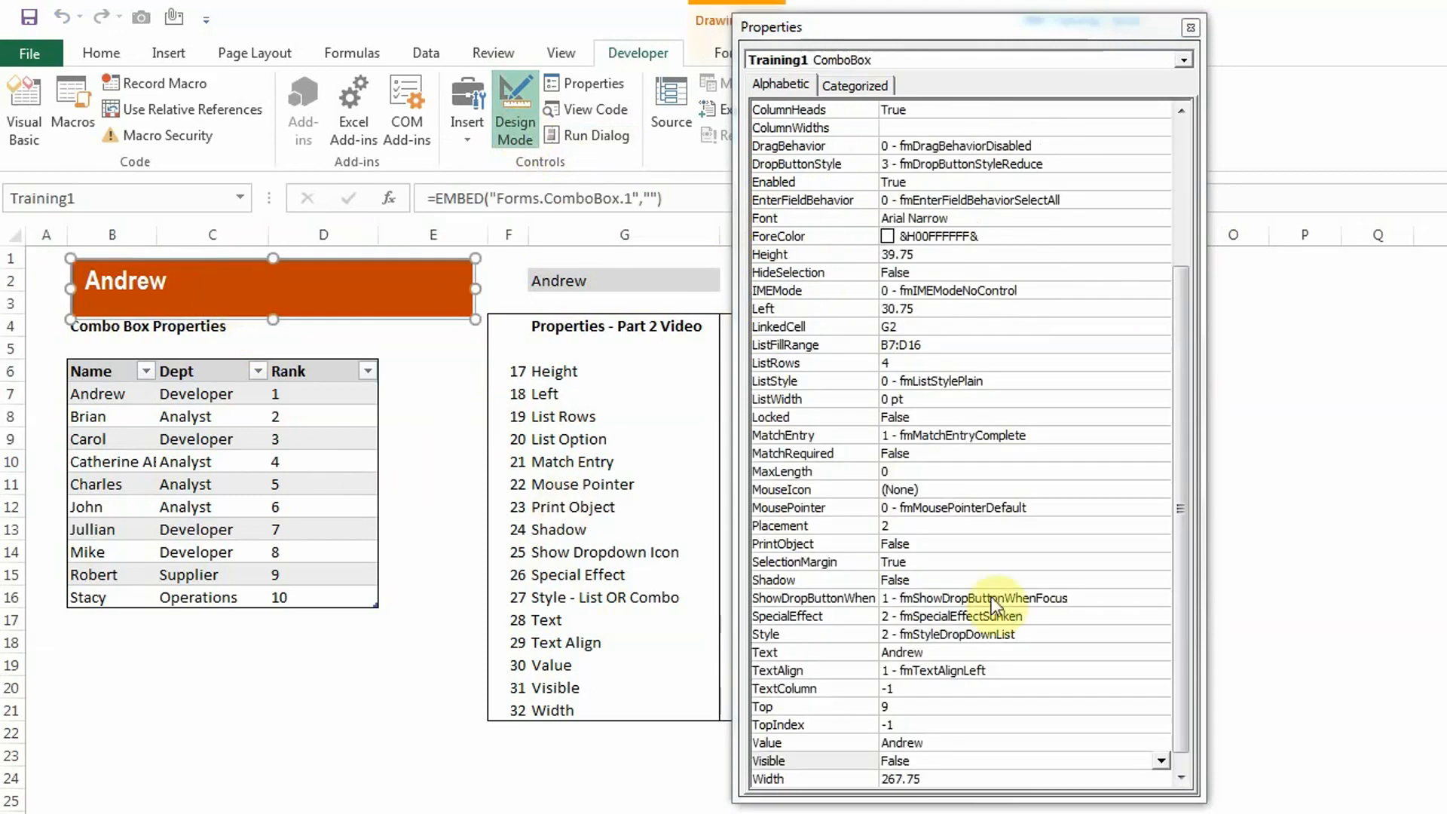
left_click(1182, 766)
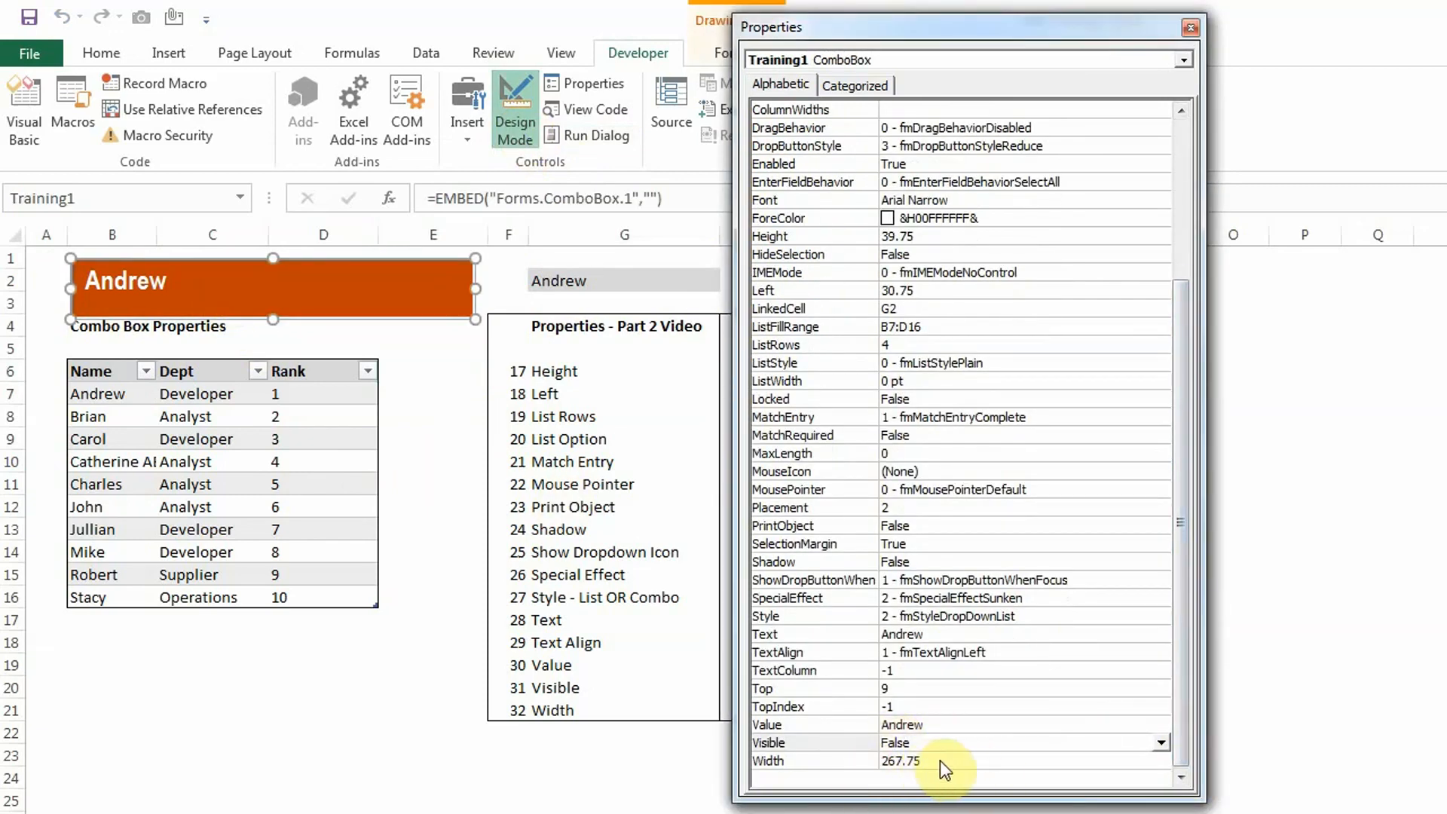
left_click(925, 761)
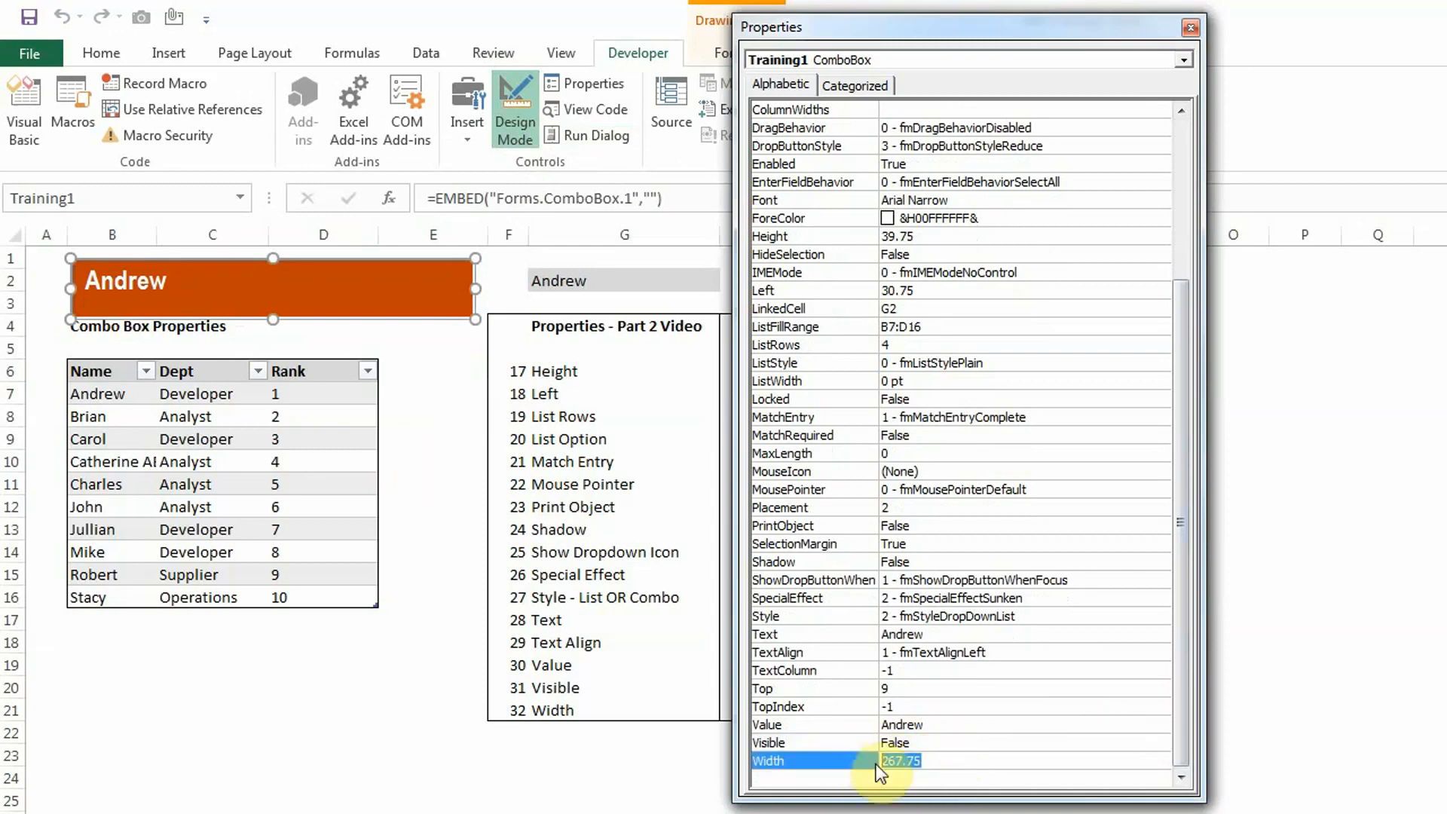
type("100")
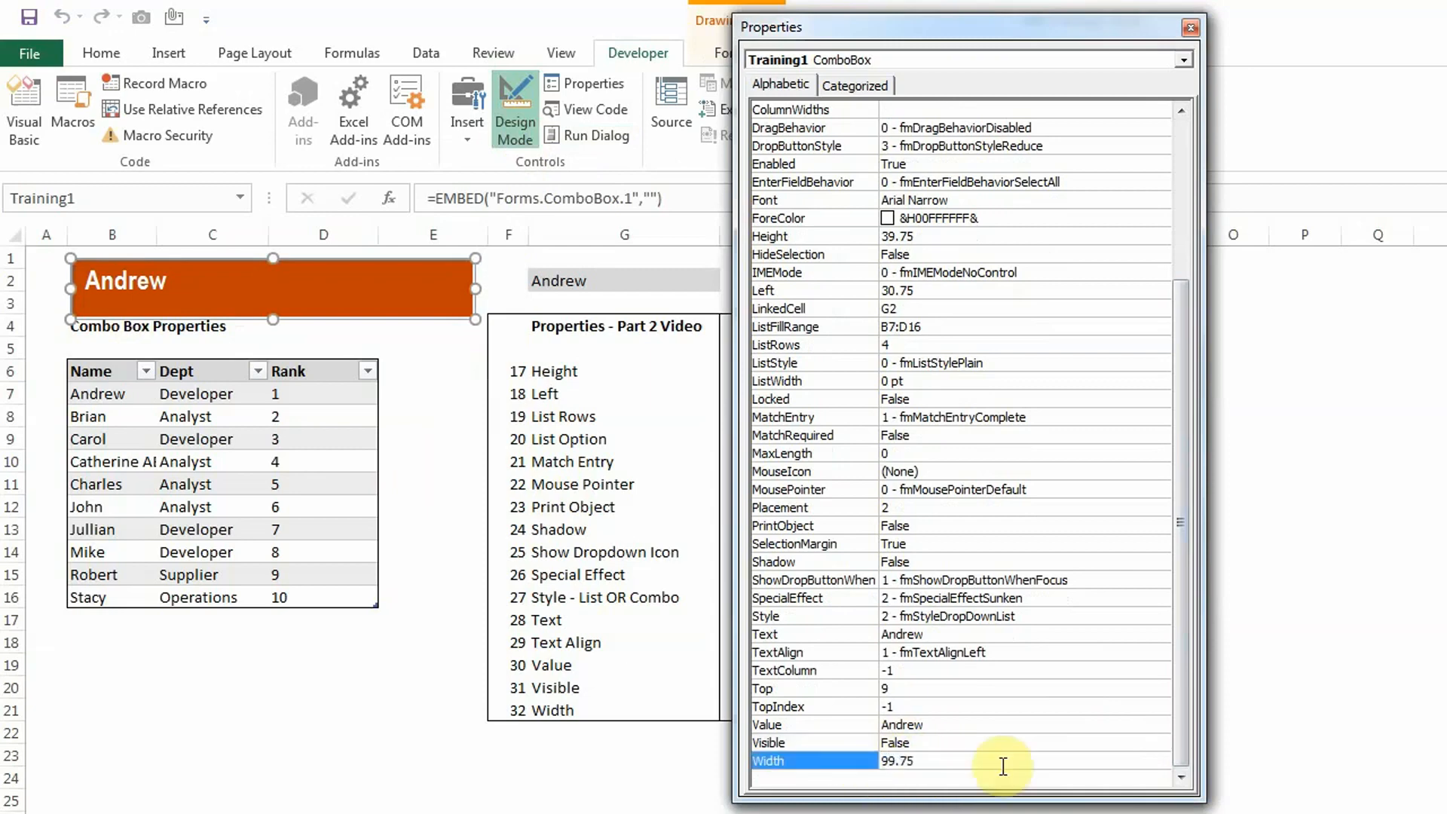
key("Return")
left_click_drag(222, 289, 383, 289)
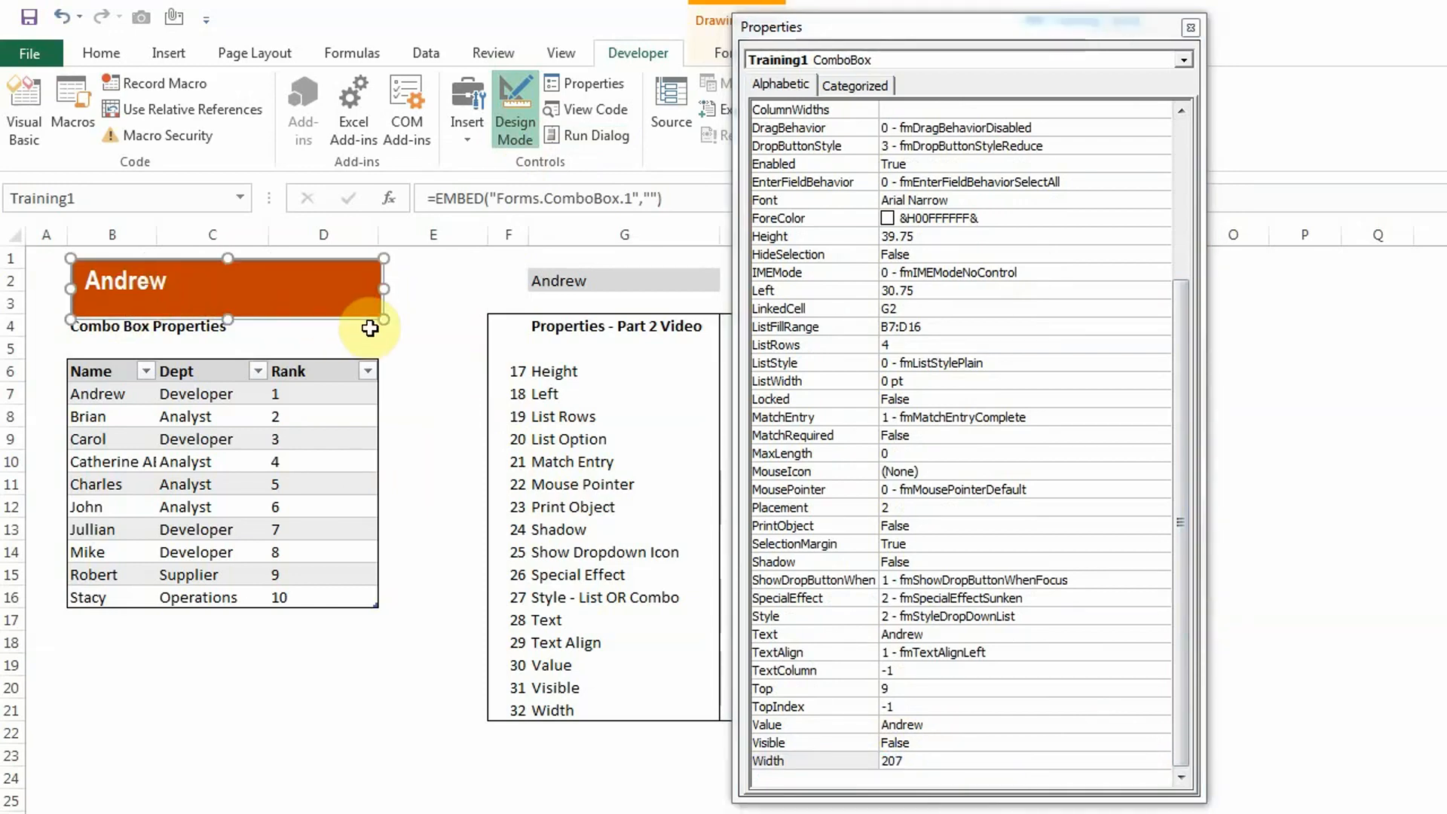